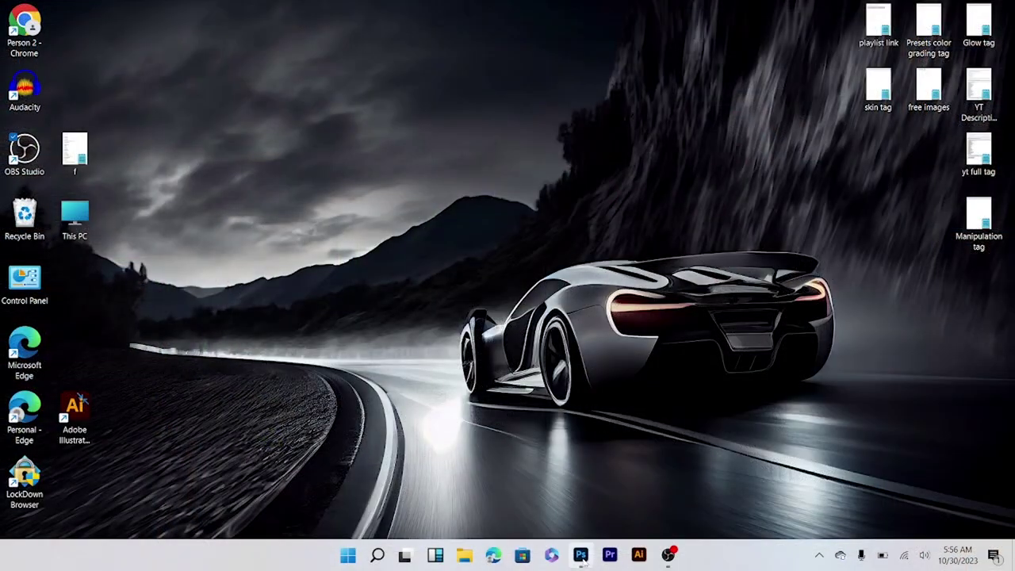
Launch Photoshop from the taskbar to reach its Home screen of recent files.
click(580, 554)
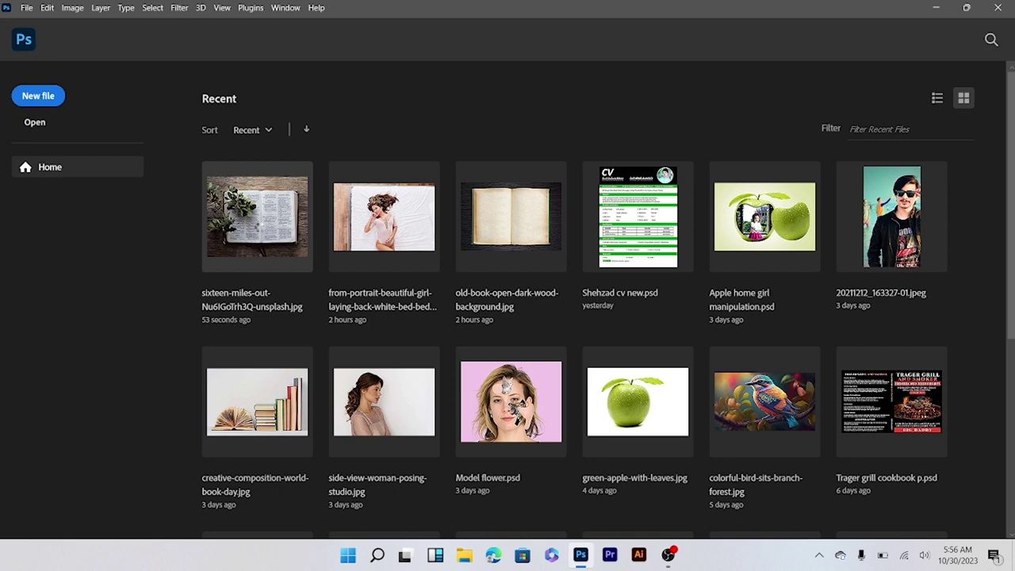
Open the Bible photo, unlock its background as Layer 0, and Select Subject on the portrait.
click(262, 226)
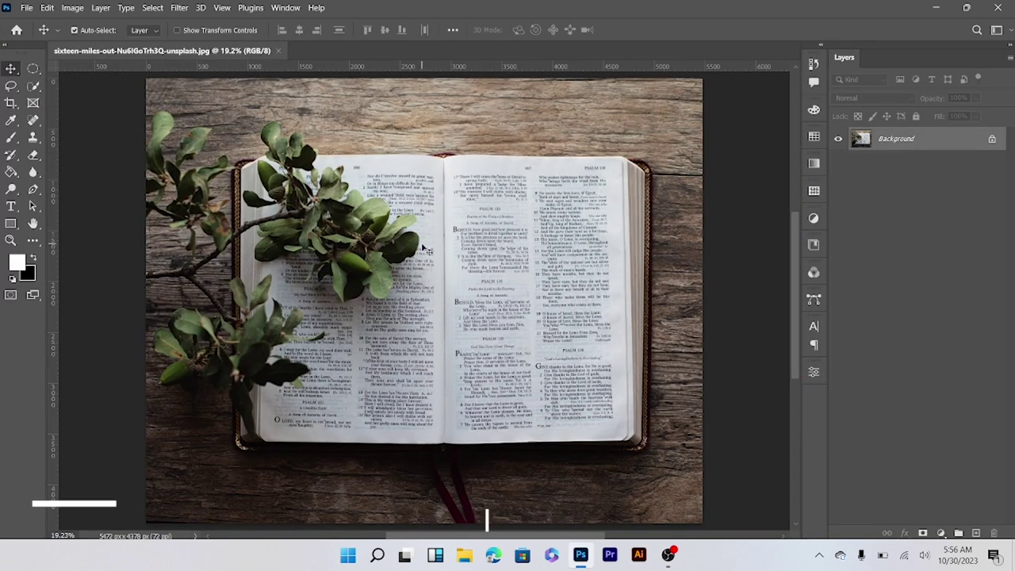
double_click(906, 140)
click(628, 163)
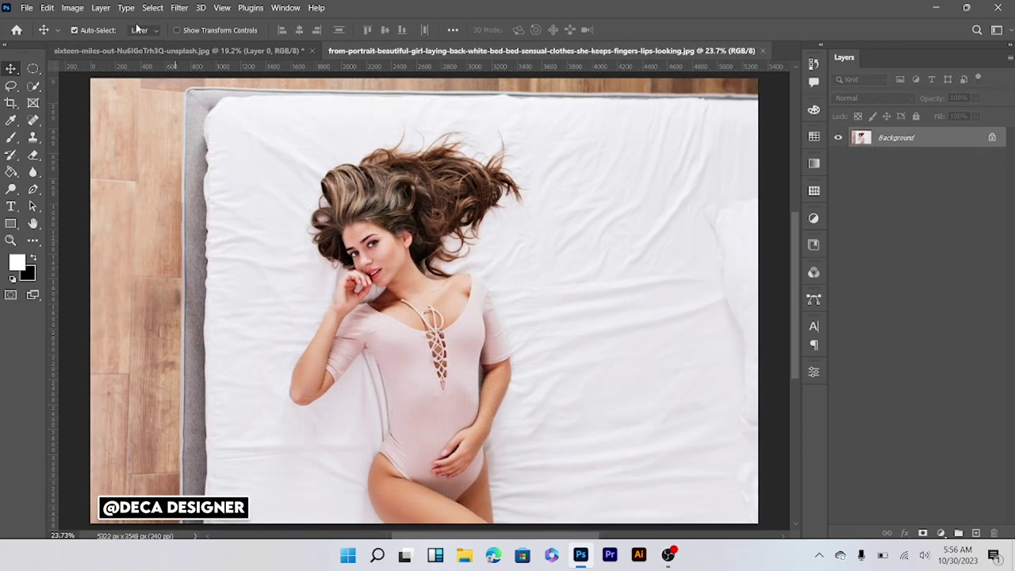
click(152, 8)
click(179, 158)
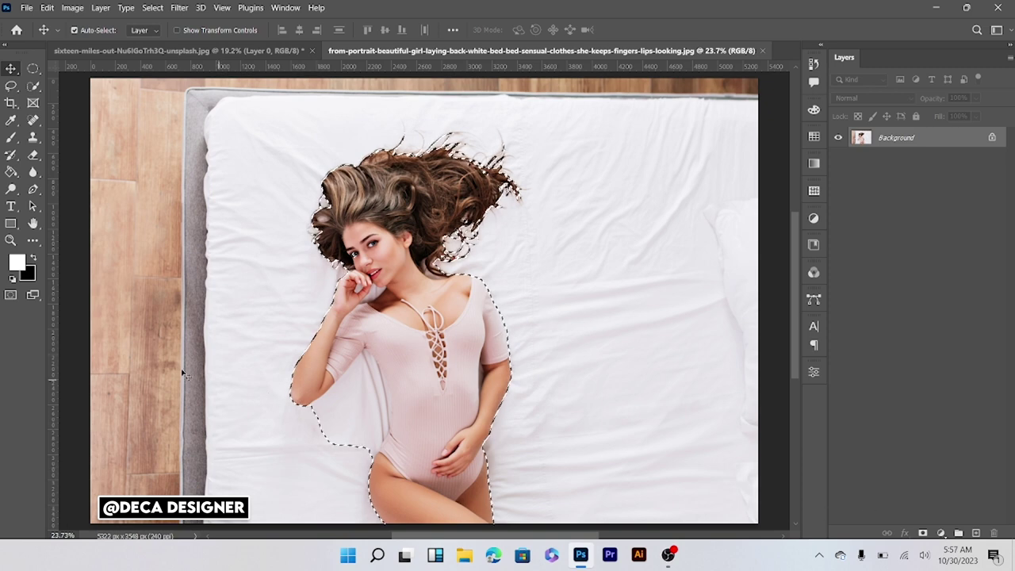
Subtract the white bedsheet gap between forearm and torso from the selection using Quick Selection.
click(33, 86)
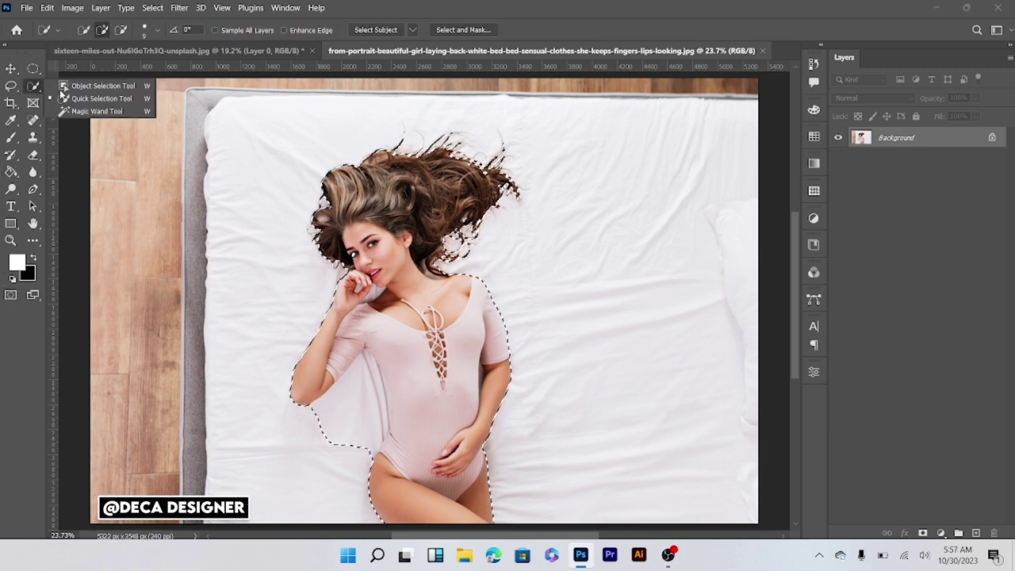
click(71, 98)
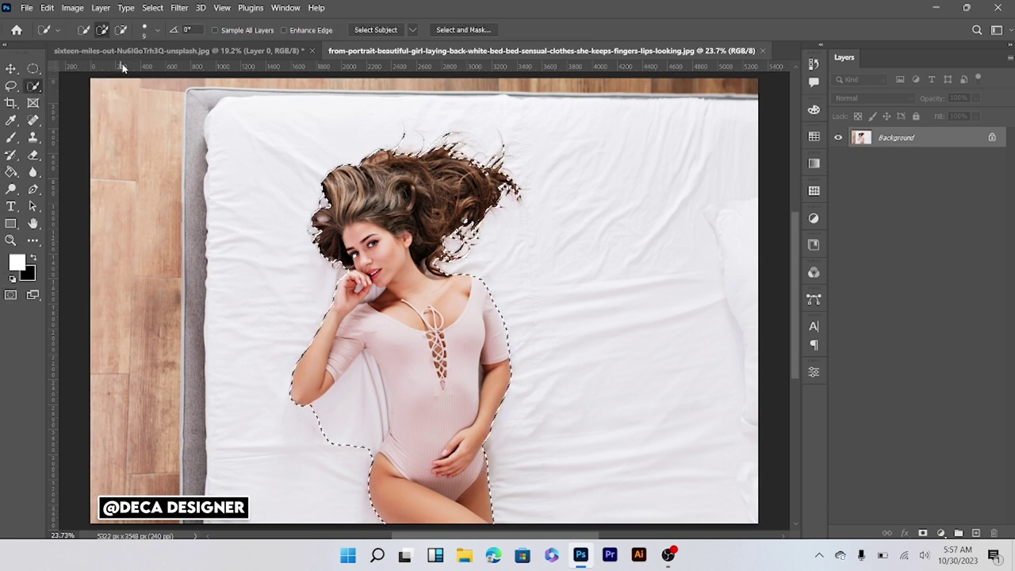
click(120, 30)
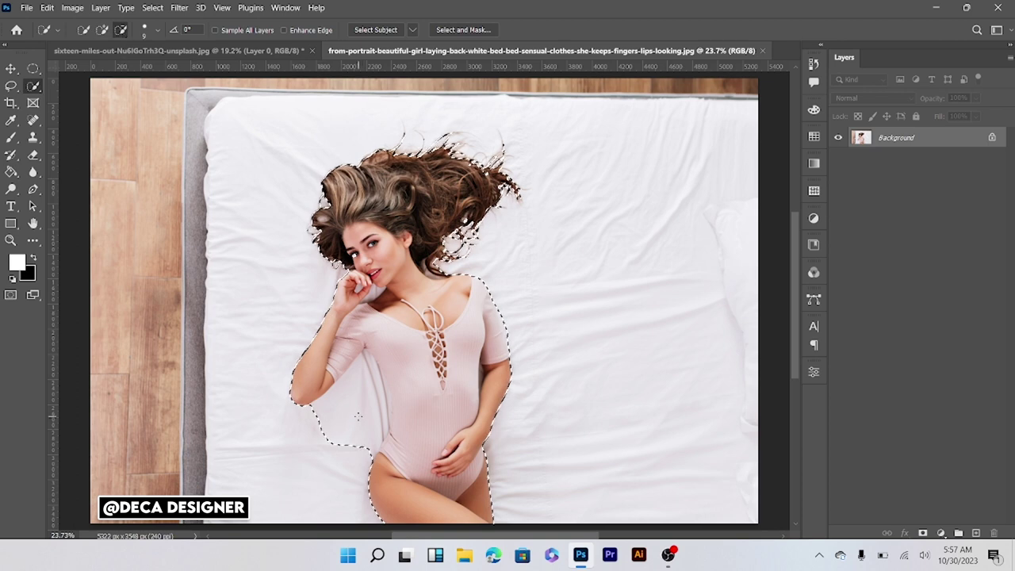
scroll(352, 404, up, 2)
scroll(349, 400, up, 2)
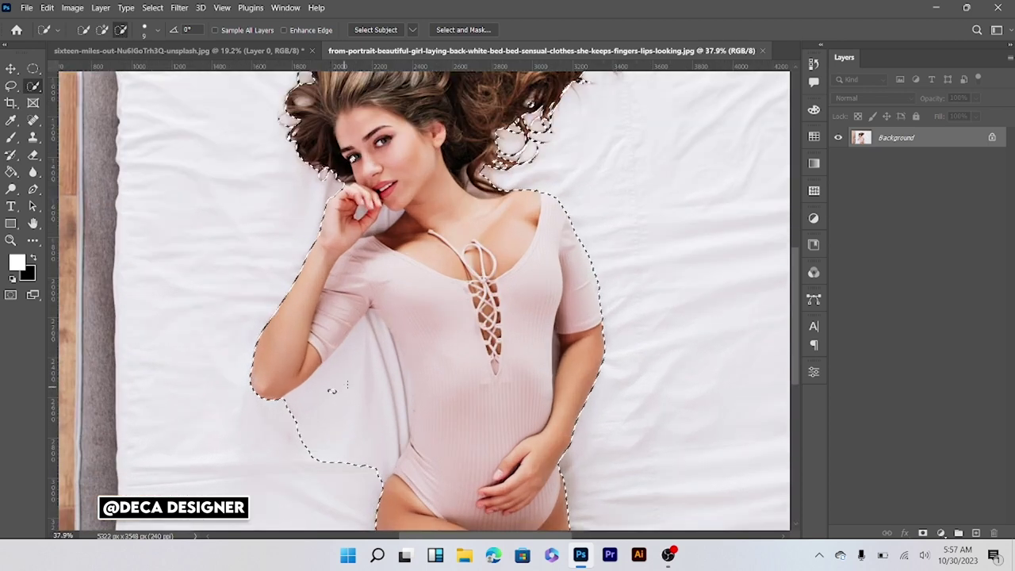
drag(309, 434, 360, 349)
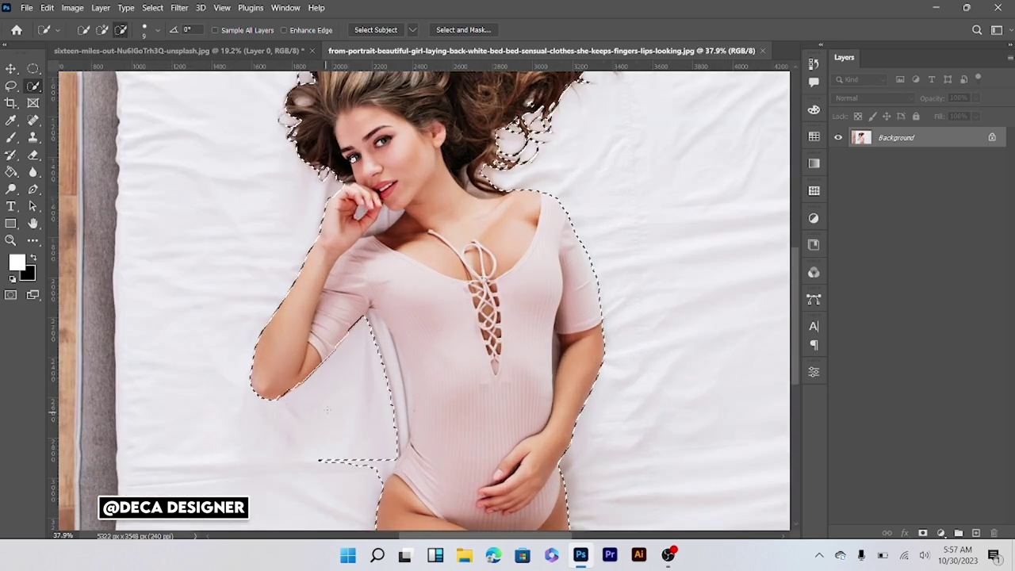
scroll(364, 386, up, 3)
drag(364, 386, 379, 284)
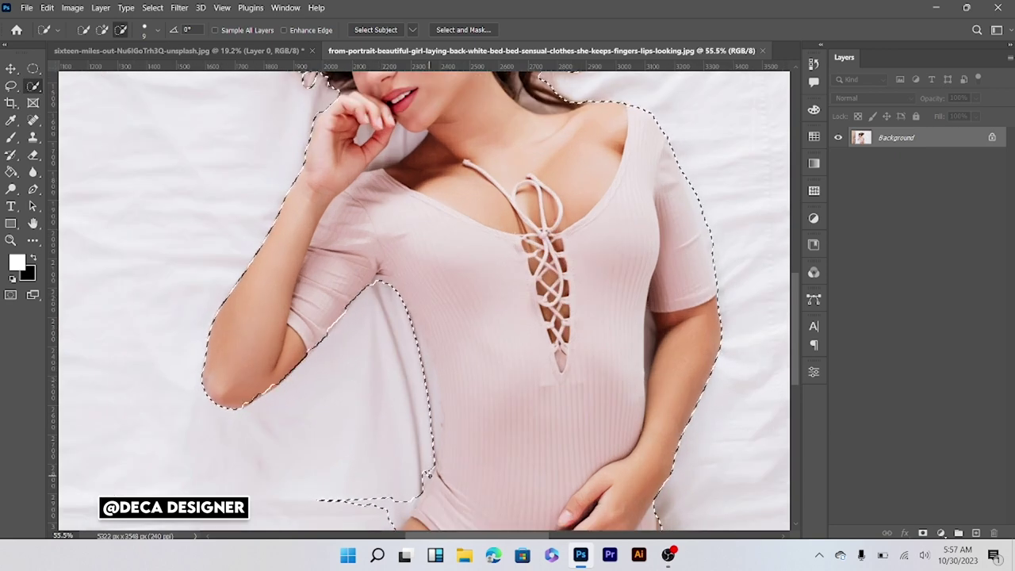
Clean the waist edge, add the missing waist area back, and fit the photo on screen.
scroll(413, 456, down, 2)
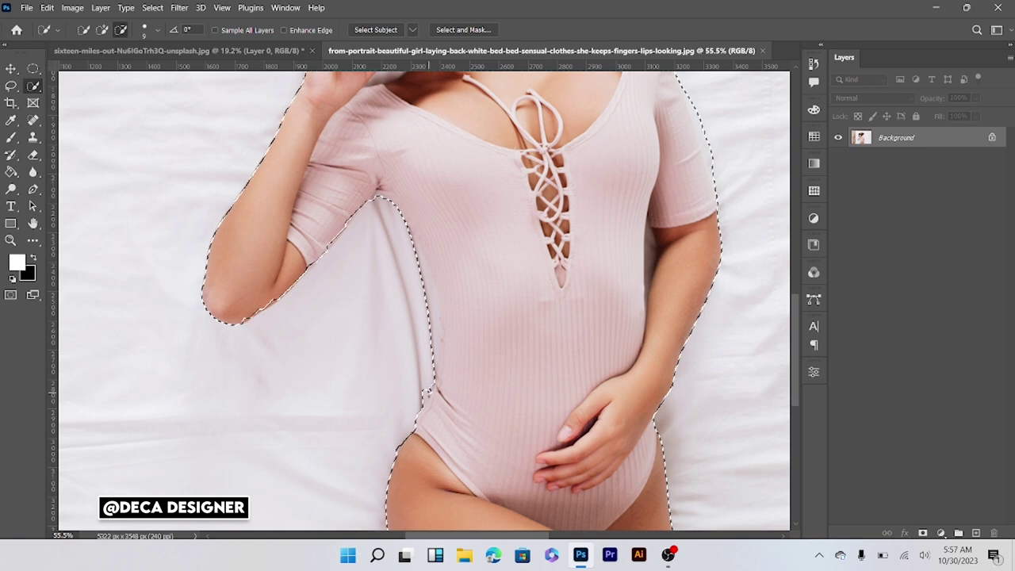
mouse_move(391, 446)
mouse_down()
mouse_move(420, 390)
mouse_move(396, 498)
mouse_up()
scroll(421, 390, up, 5)
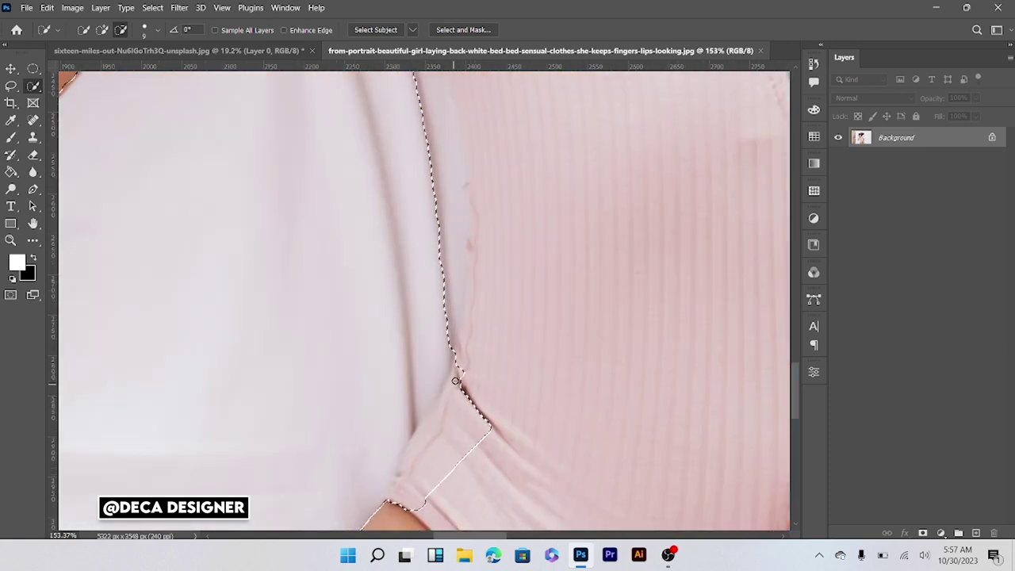
click(101, 30)
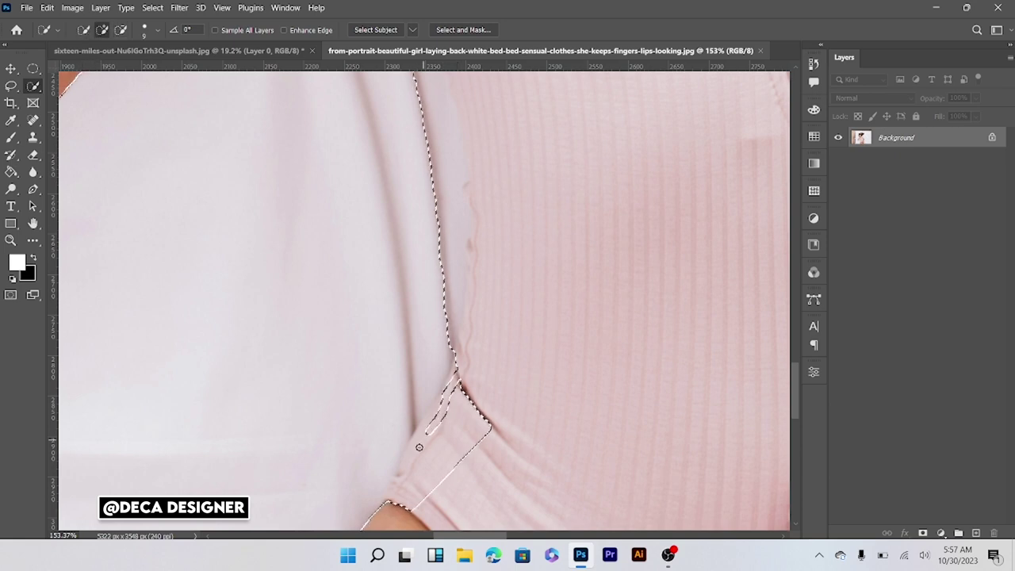
mouse_move(413, 475)
mouse_down()
mouse_move(456, 389)
mouse_move(455, 406)
mouse_up()
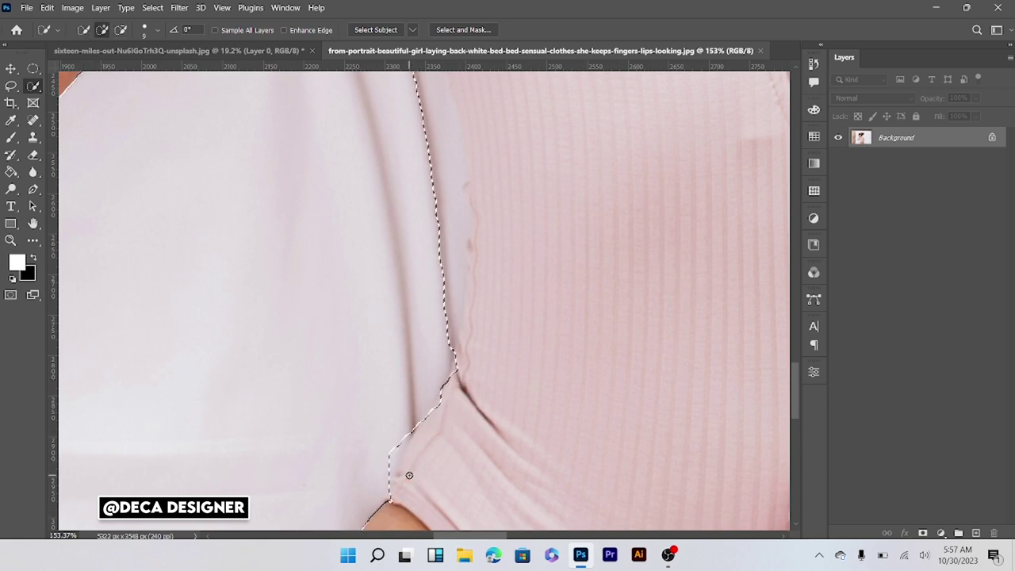
key(ctrl+0)
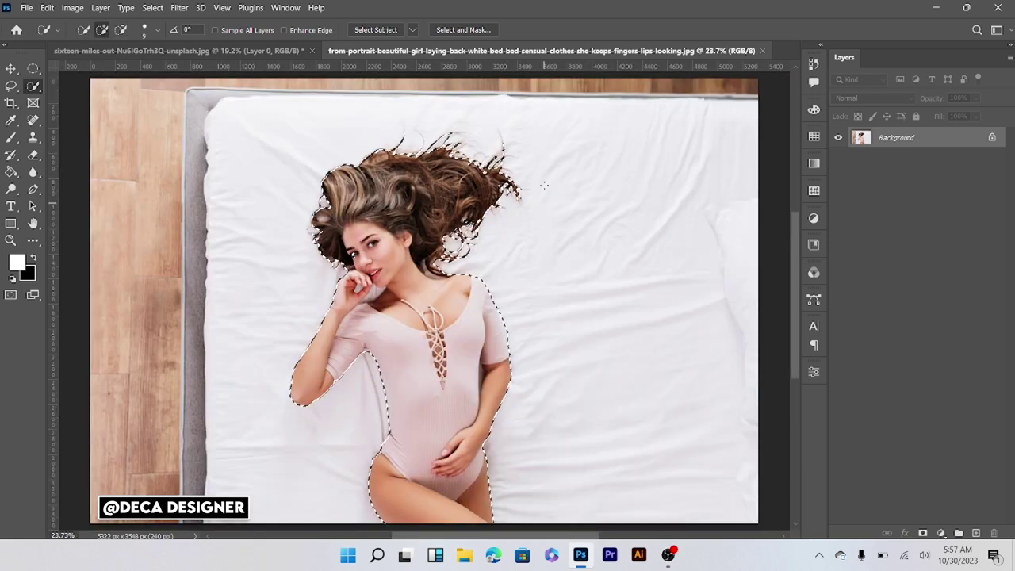
Mask out the bed, convert Layer 0 to a smart object, and drag the woman toward the Bible document.
click(923, 533)
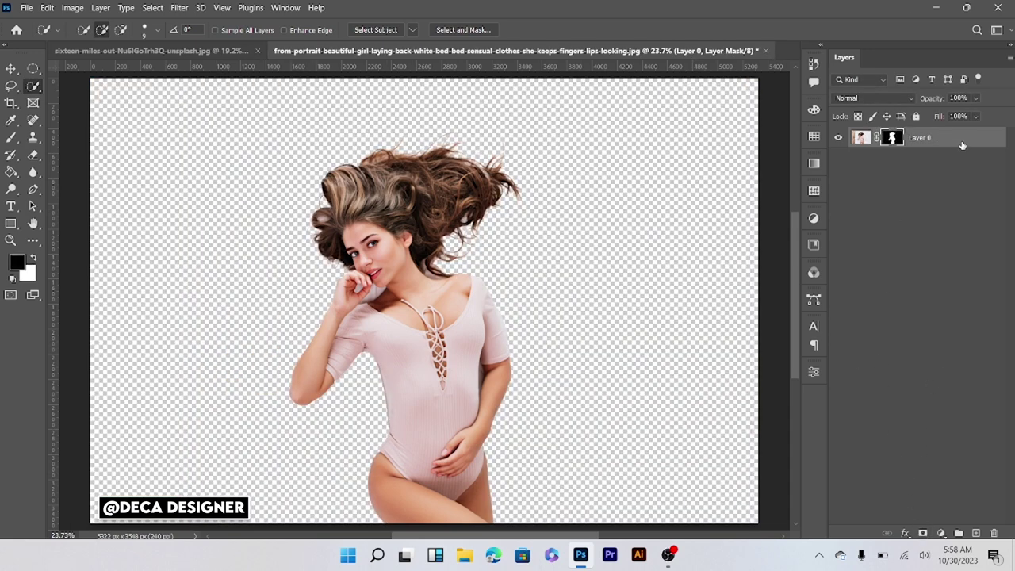
right_click(961, 145)
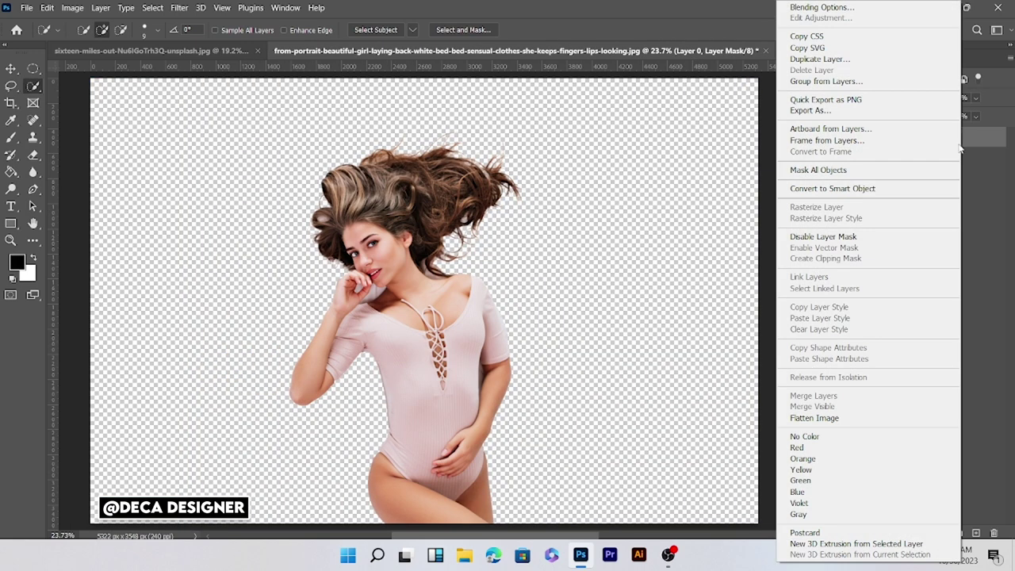
click(845, 189)
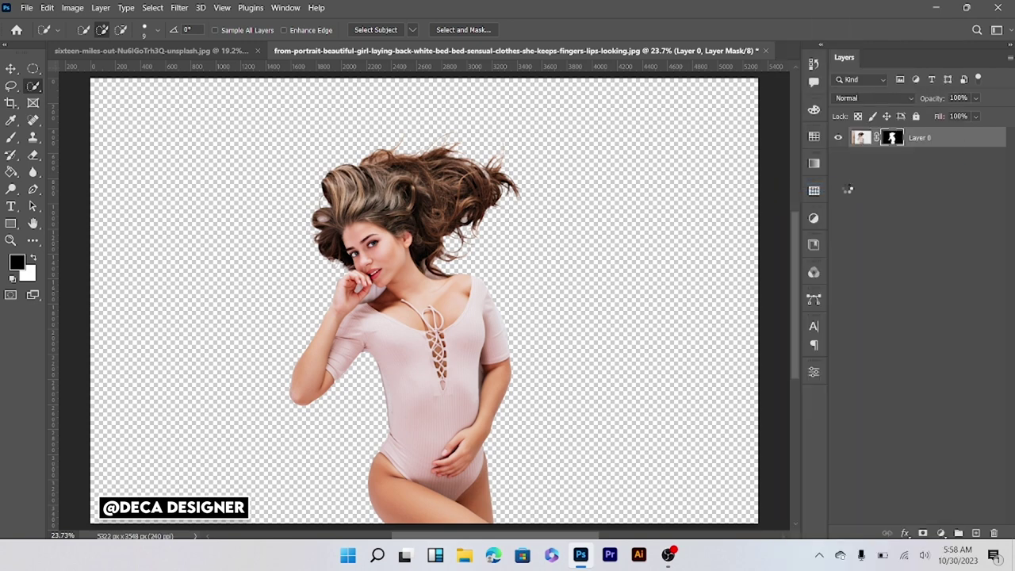
click(11, 69)
drag(377, 299, 281, 119)
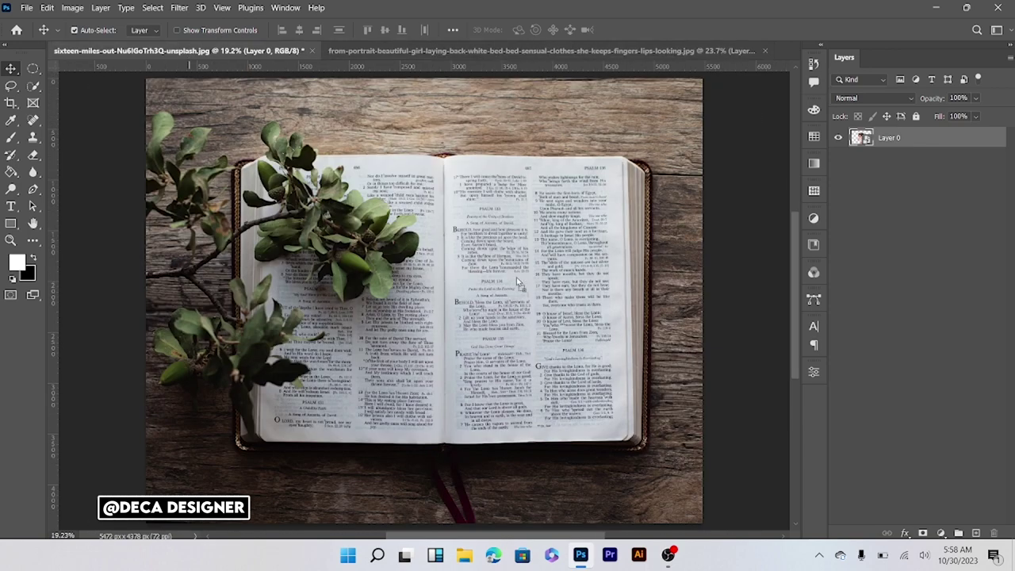
Drop the woman cut-out into the Bible photo as Layer 1.
drag(516, 277, 528, 289)
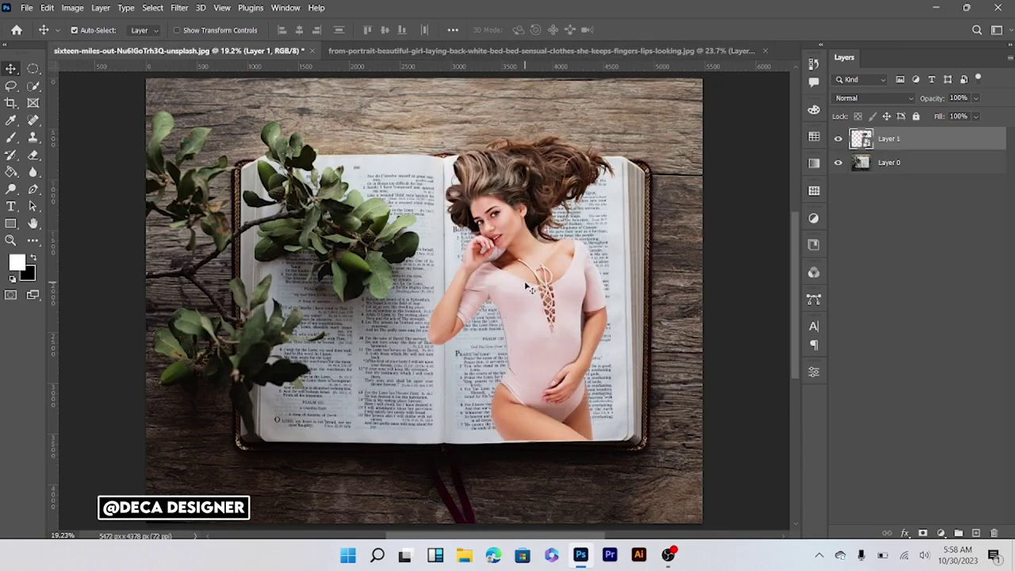
scroll(528, 290, up, 3)
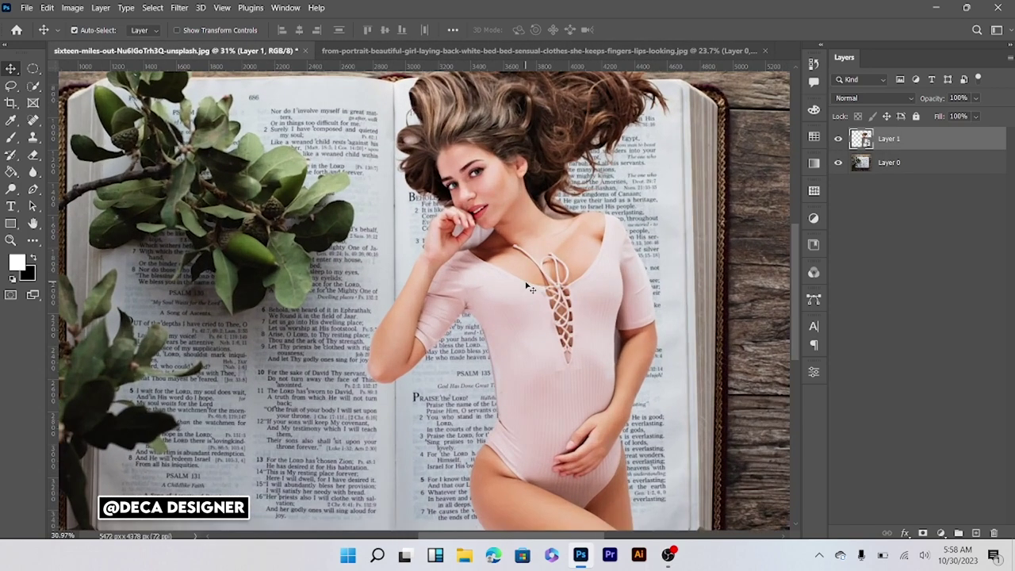
key(ctrl)
Free-transform Layer 1 to shrink the woman and place her over the right-hand page.
key(ctrl+t)
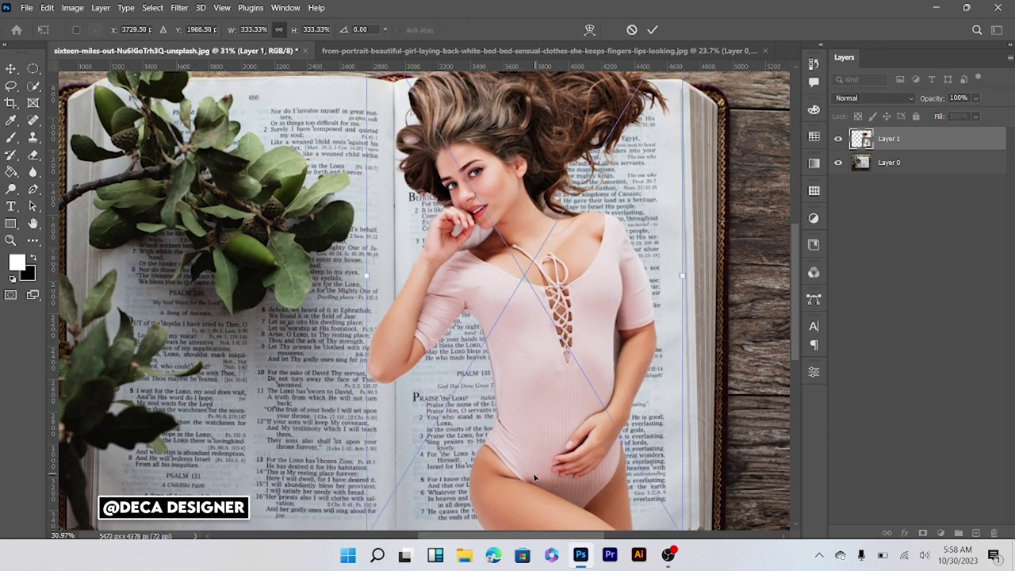
drag(366, 278, 426, 277)
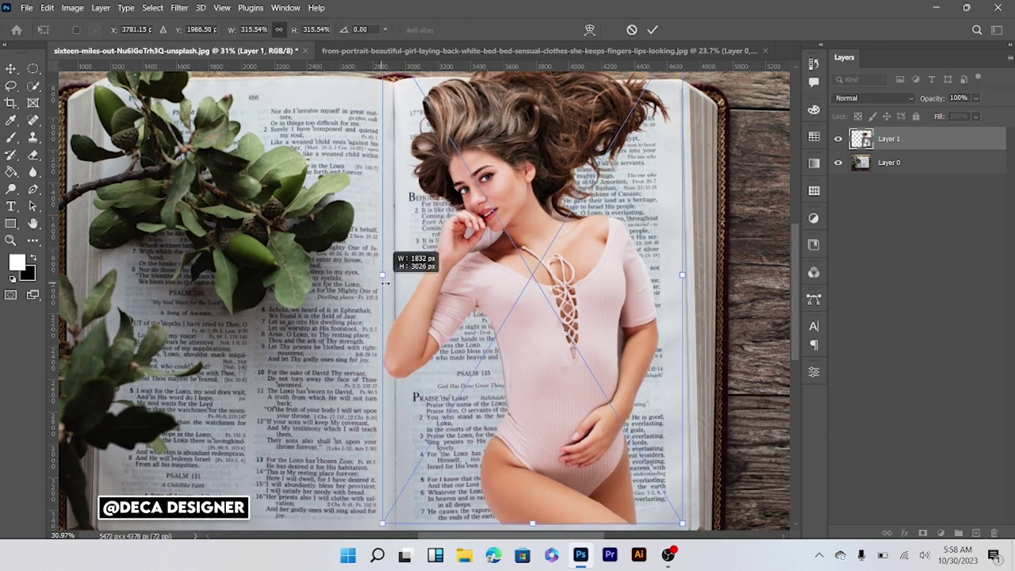
drag(533, 305, 522, 312)
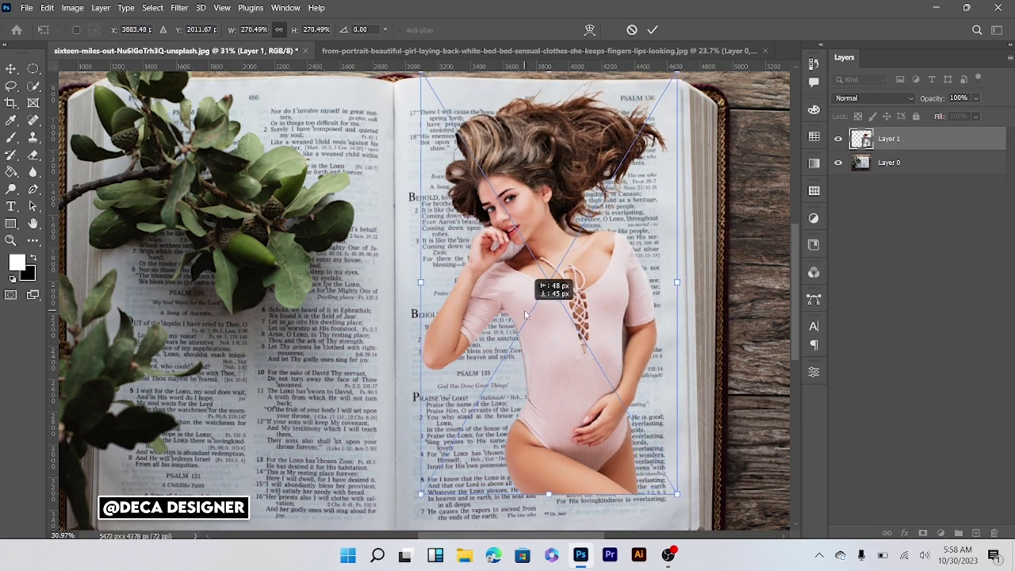
drag(415, 282, 417, 296)
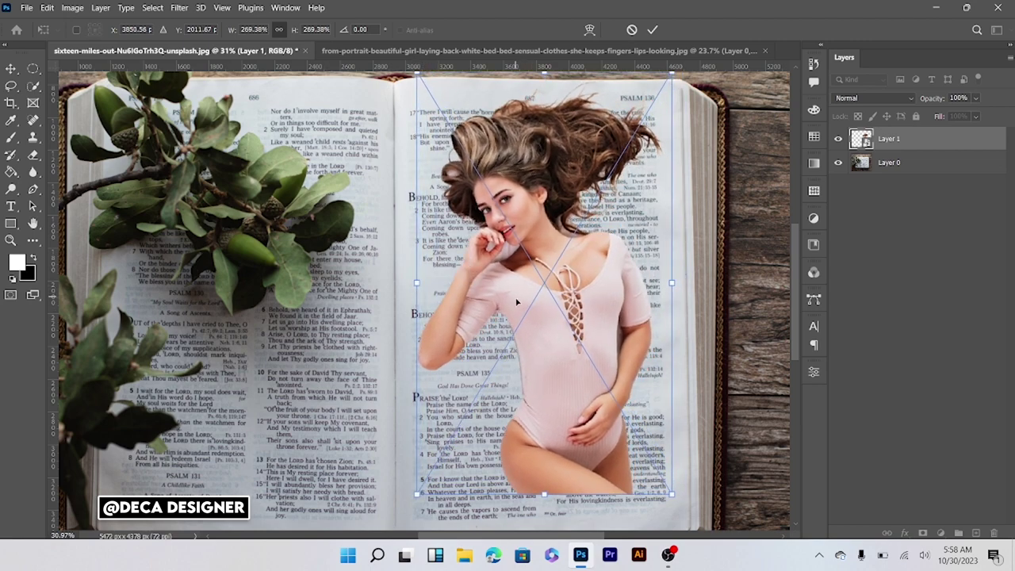
drag(528, 297, 491, 307)
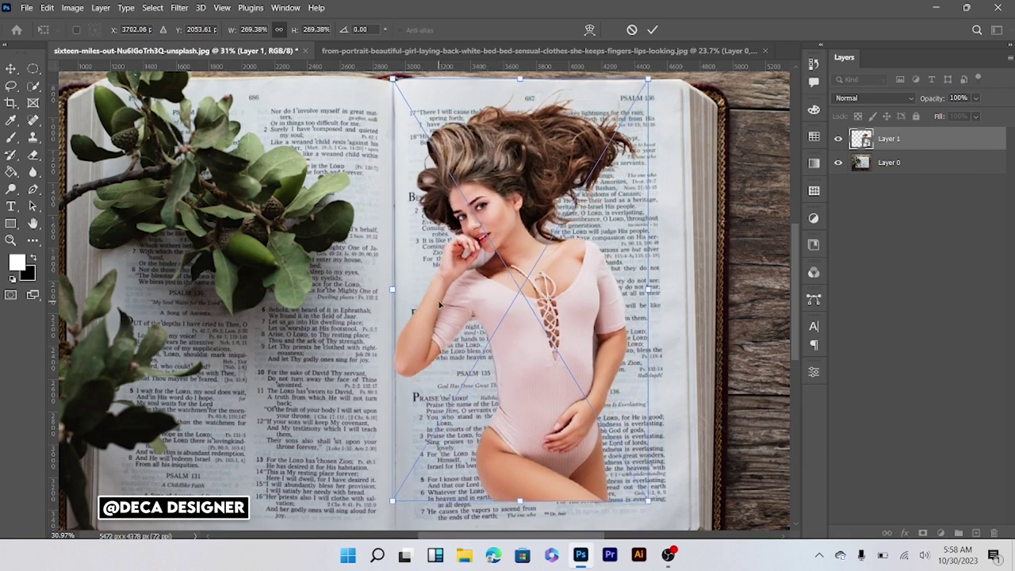
drag(392, 290, 473, 308)
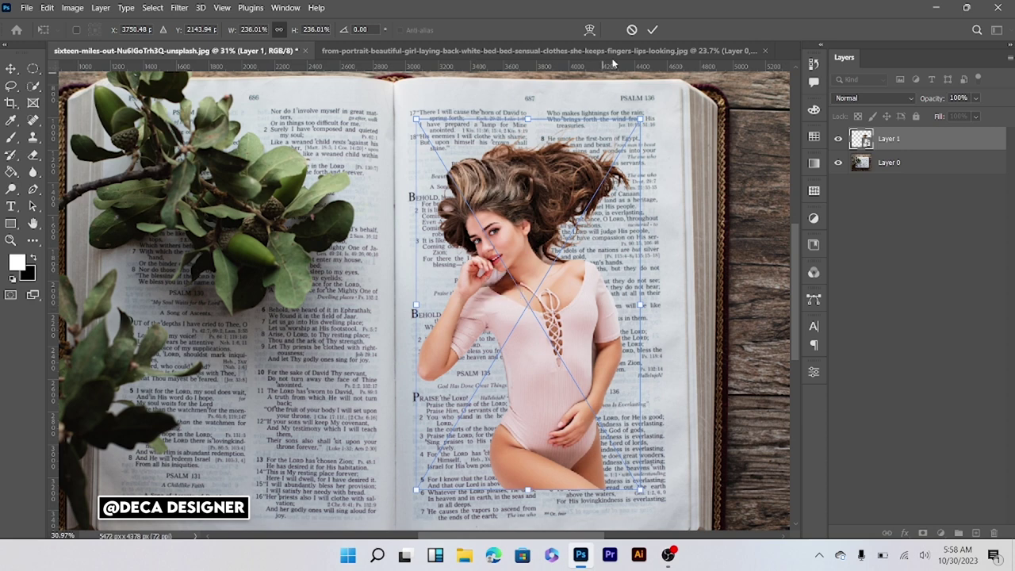
click(652, 30)
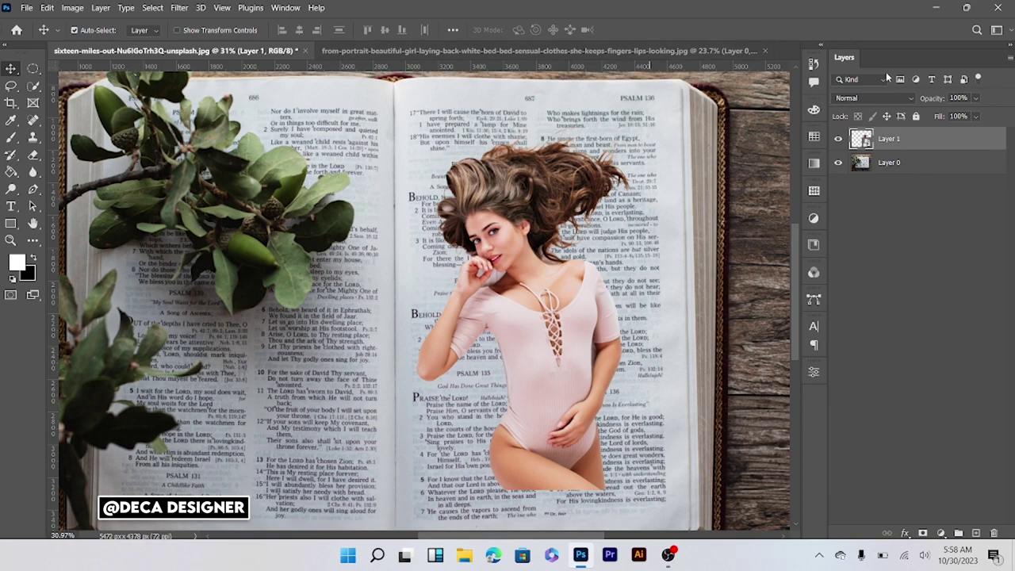
Duplicate Layer 1 as Layer 1 copy.
right_click(916, 135)
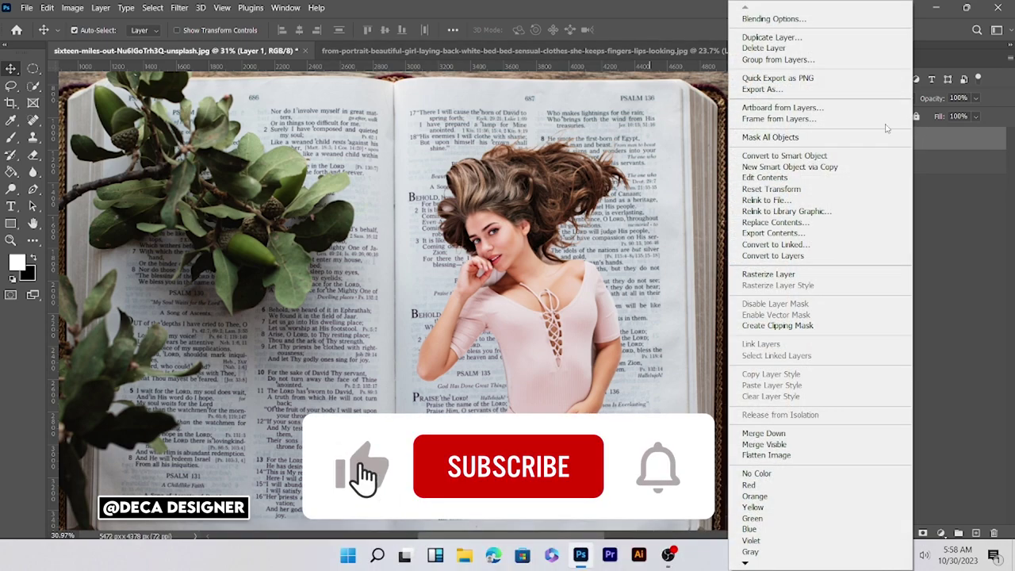
click(793, 37)
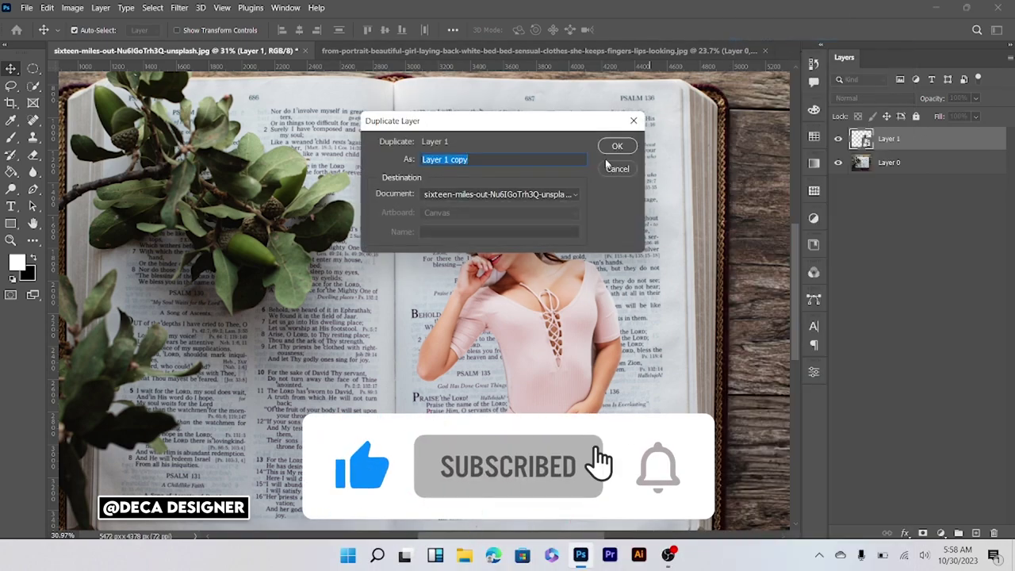
click(616, 146)
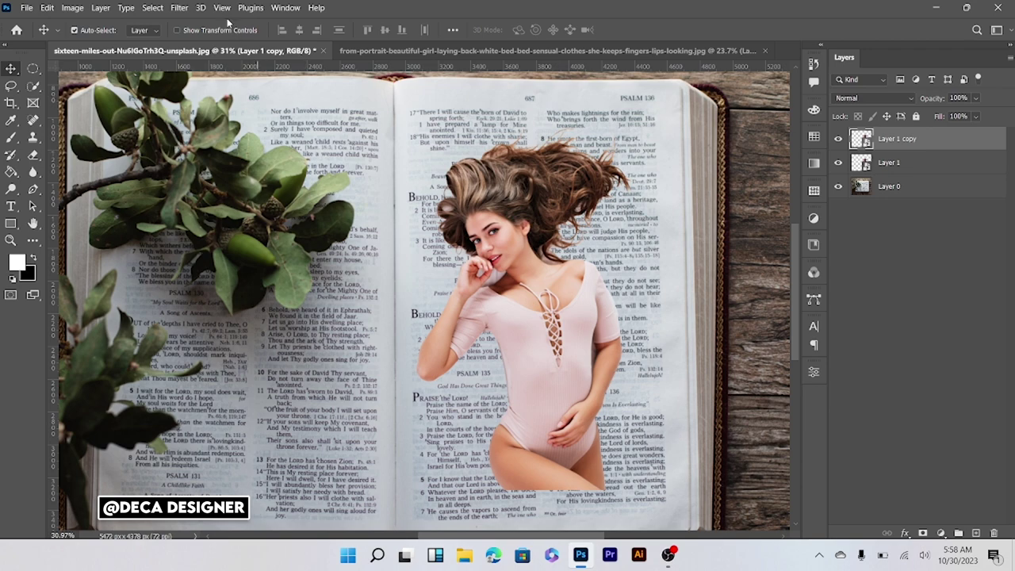
Apply a 2.5-pixel Gaussian Blur to Layer 1 copy and rasterize it into plain pixels.
click(176, 8)
mouse_move(192, 217)
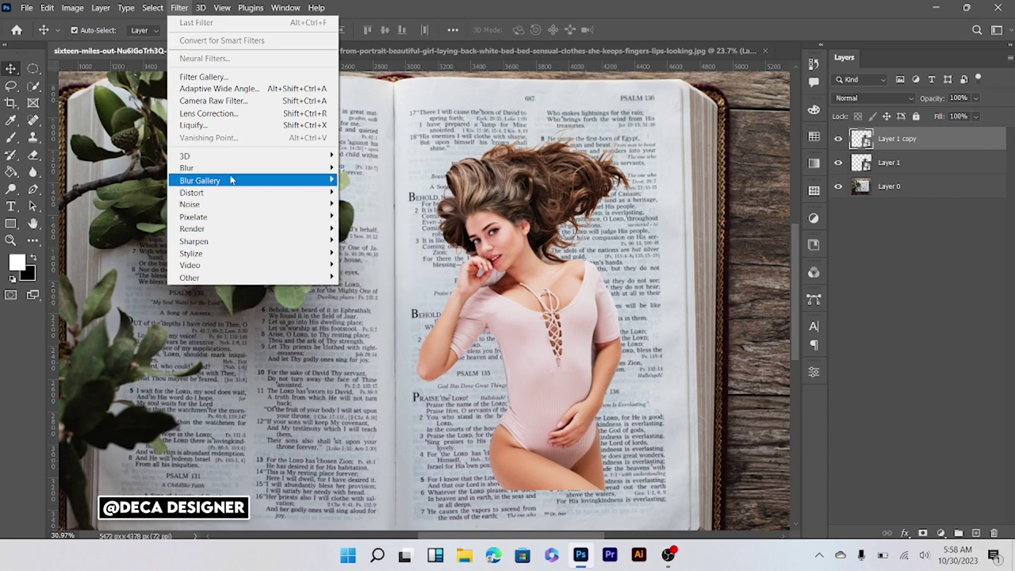
mouse_move(187, 168)
click(363, 217)
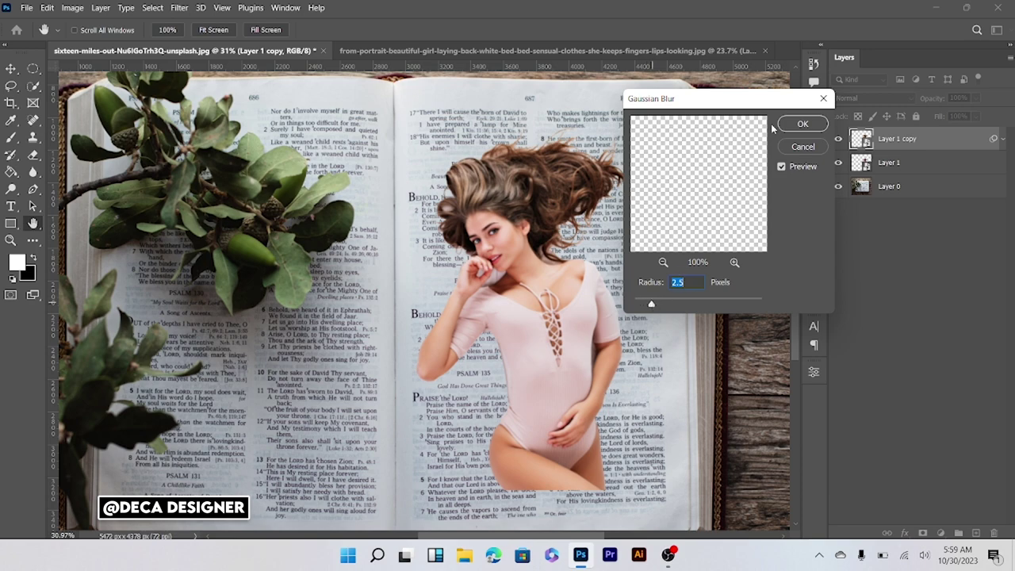
click(801, 124)
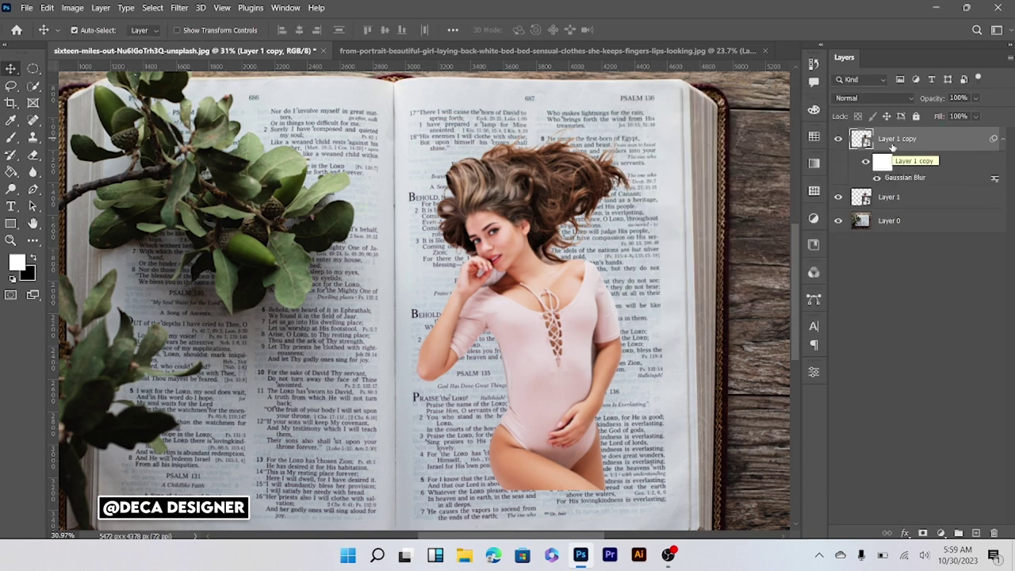
right_click(940, 144)
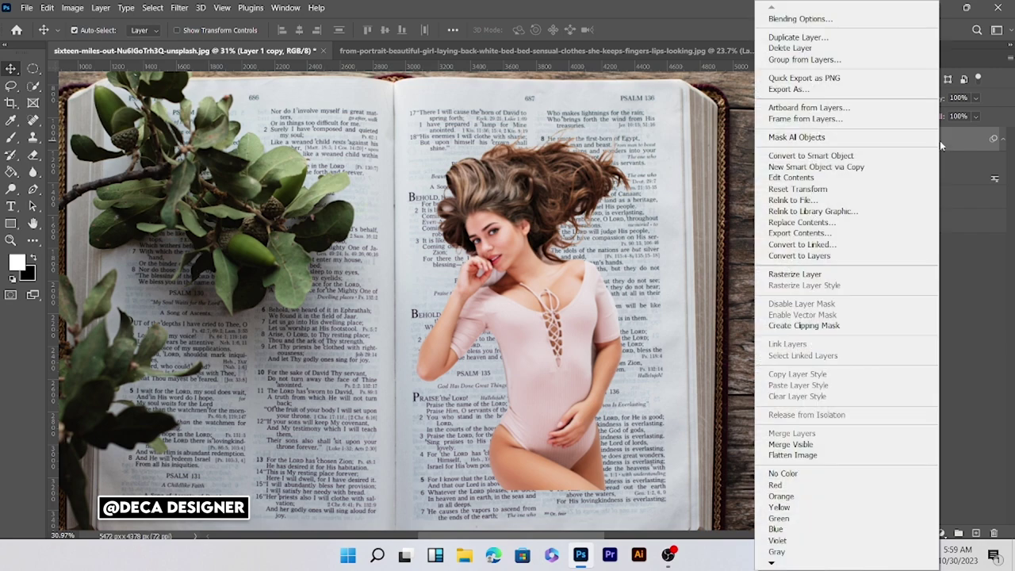
click(847, 275)
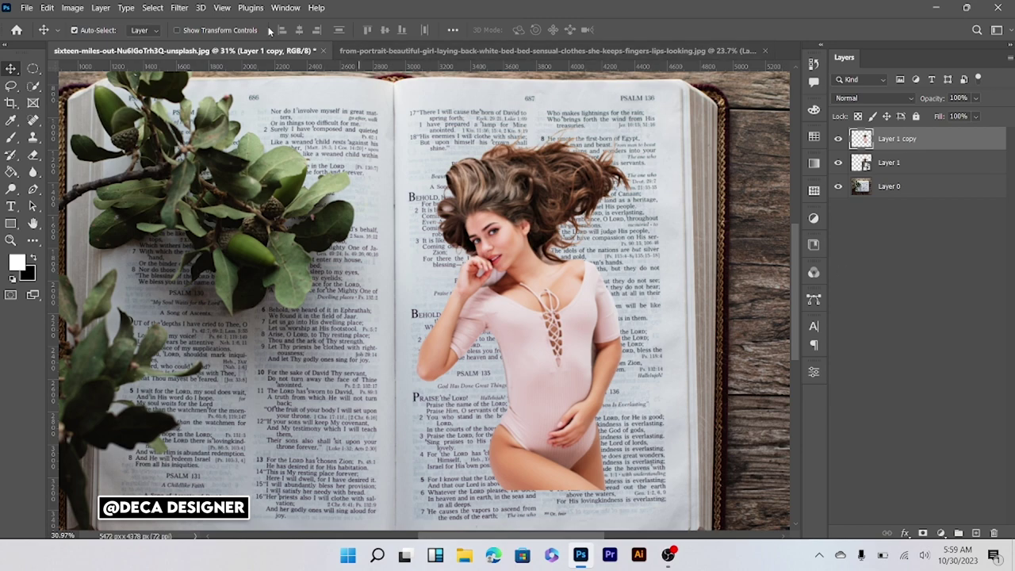
Desaturate Layer 1 copy so the duplicated woman appears in greyscale.
click(82, 11)
mouse_move(93, 40)
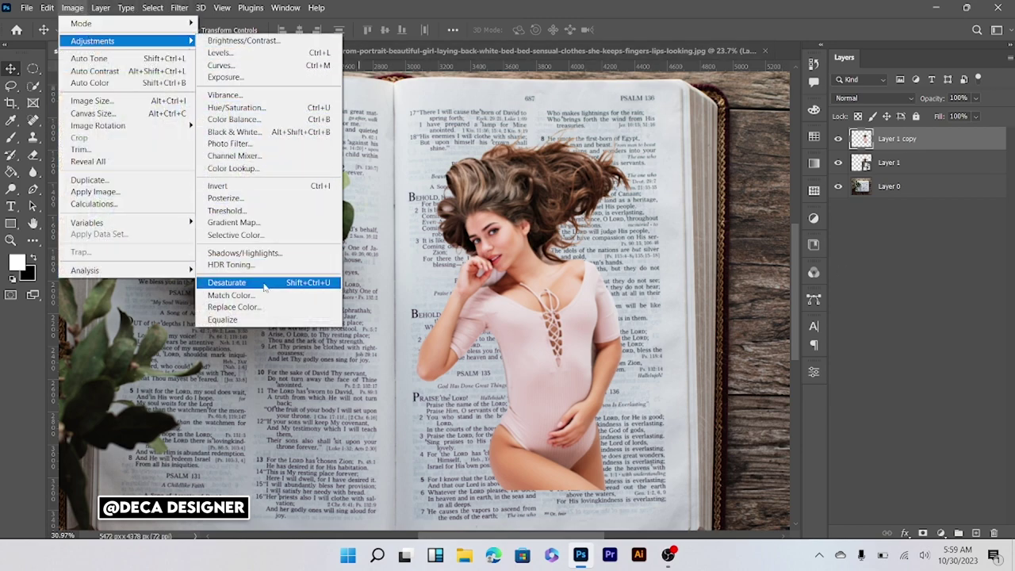
click(266, 284)
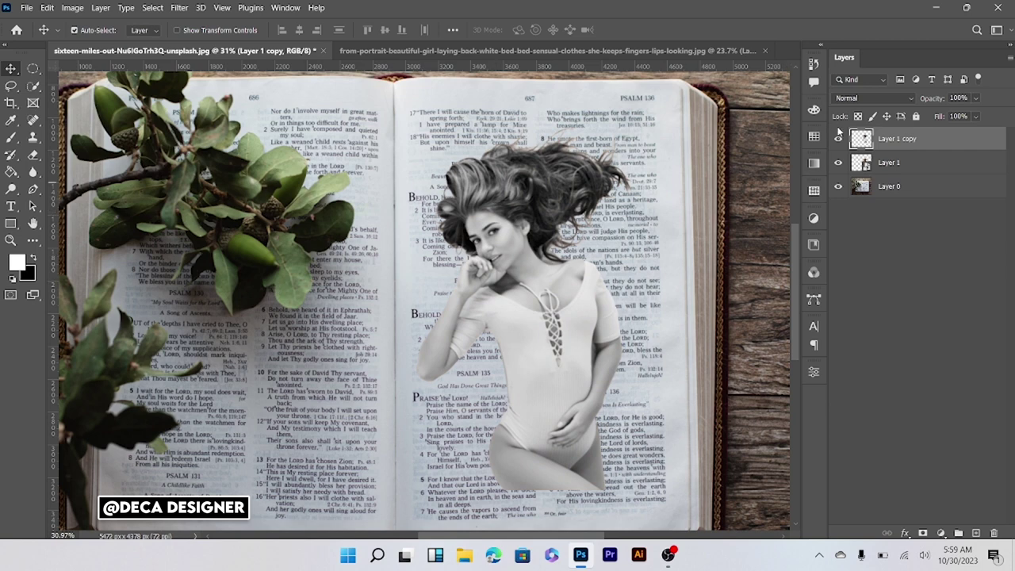
click(10, 138)
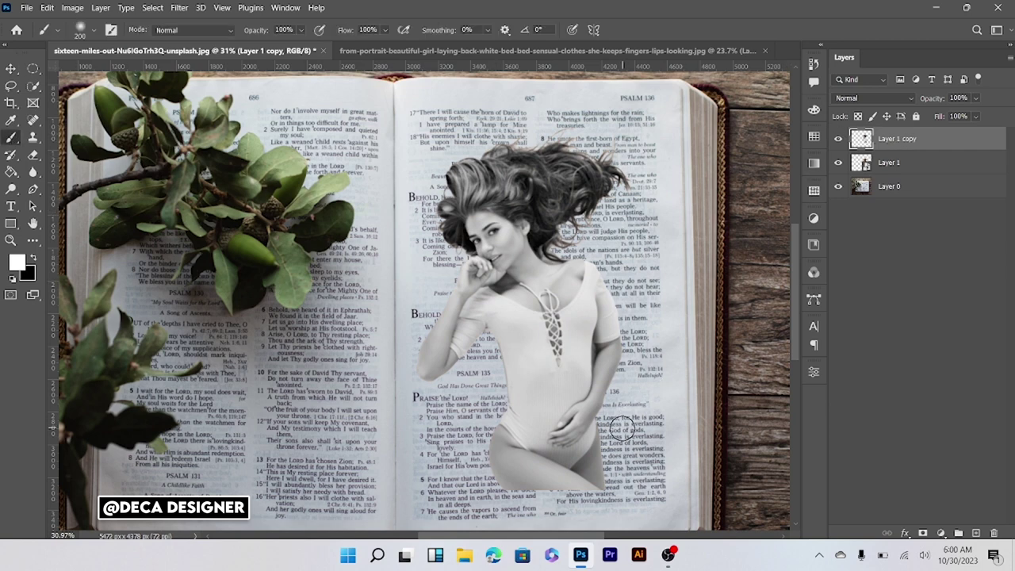
scroll(621, 428, up, 1)
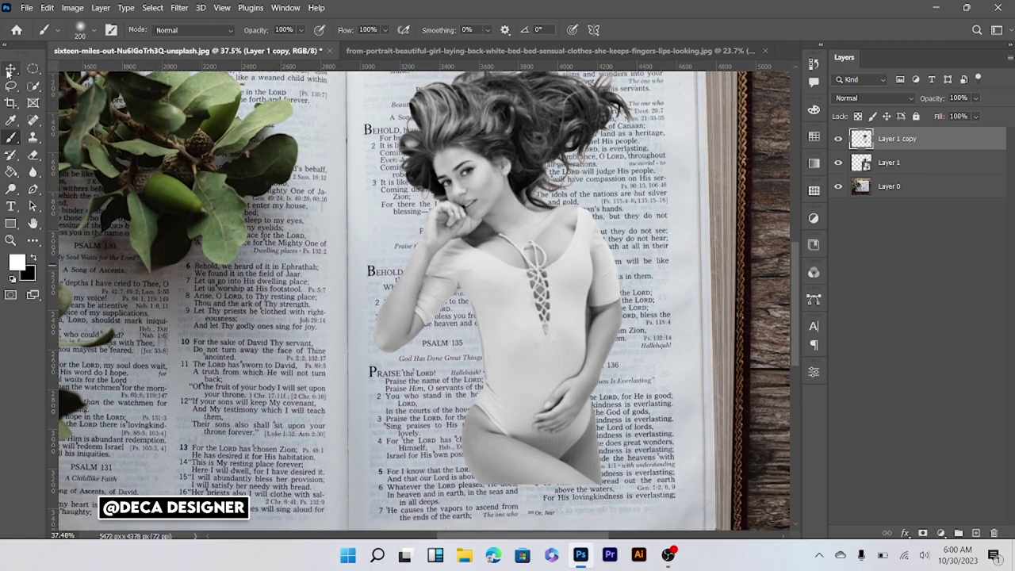
click(10, 70)
key(ctrl+0)
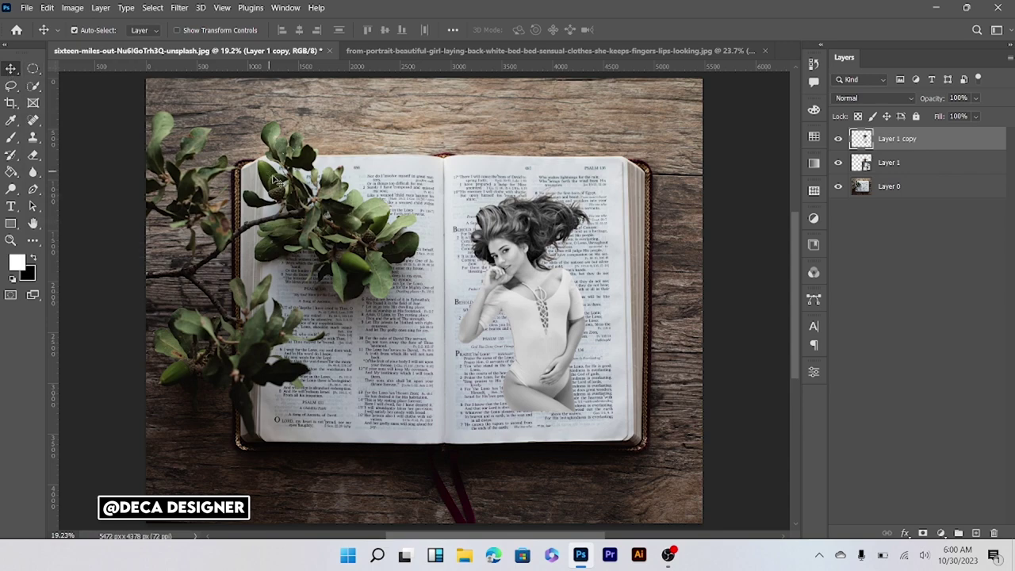
Save the composite as 'girl book s.psd' in Downloads with maximize compatibility.
scroll(560, 309, up, 3)
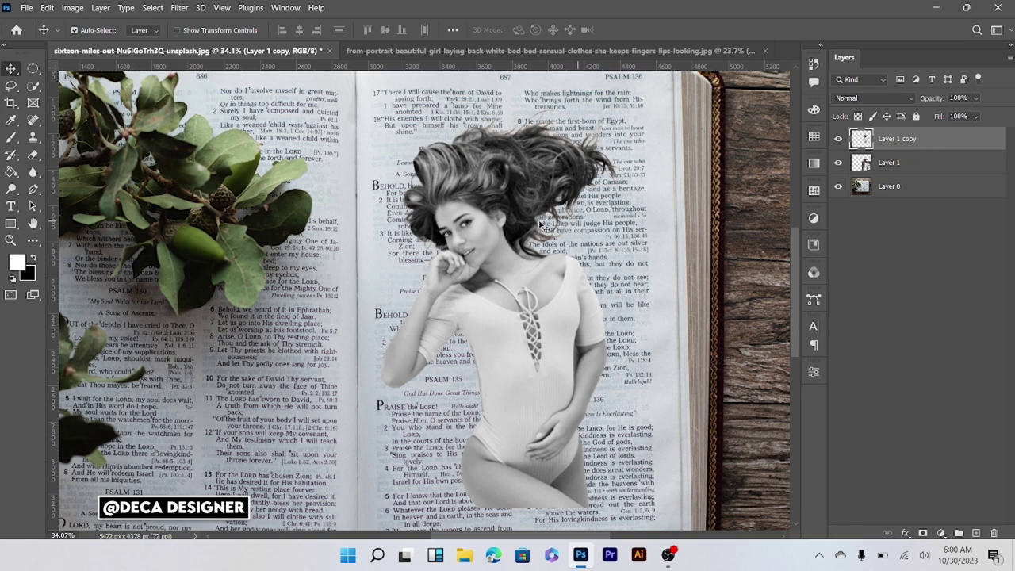
key(ctrl+shift+s)
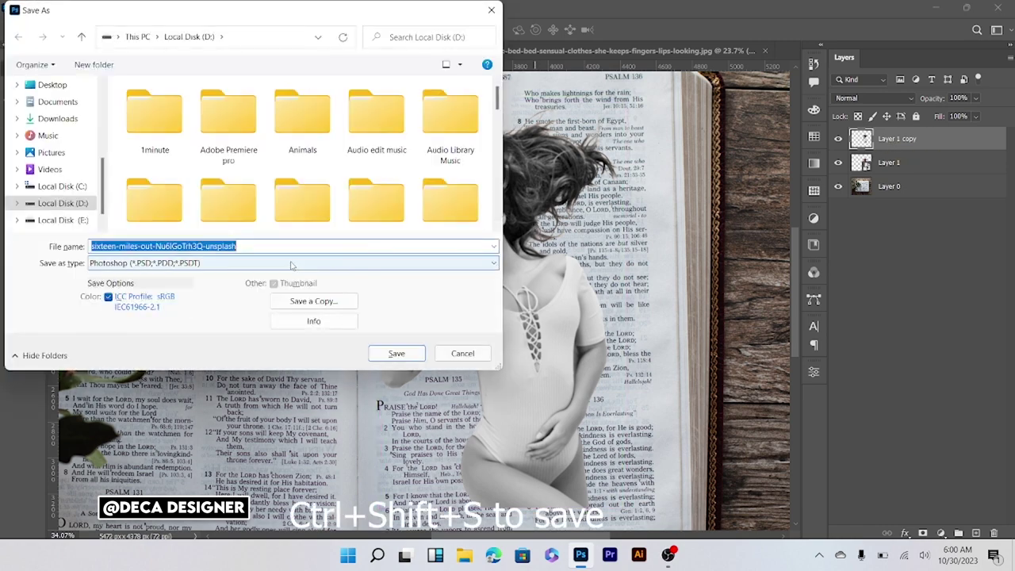
click(281, 247)
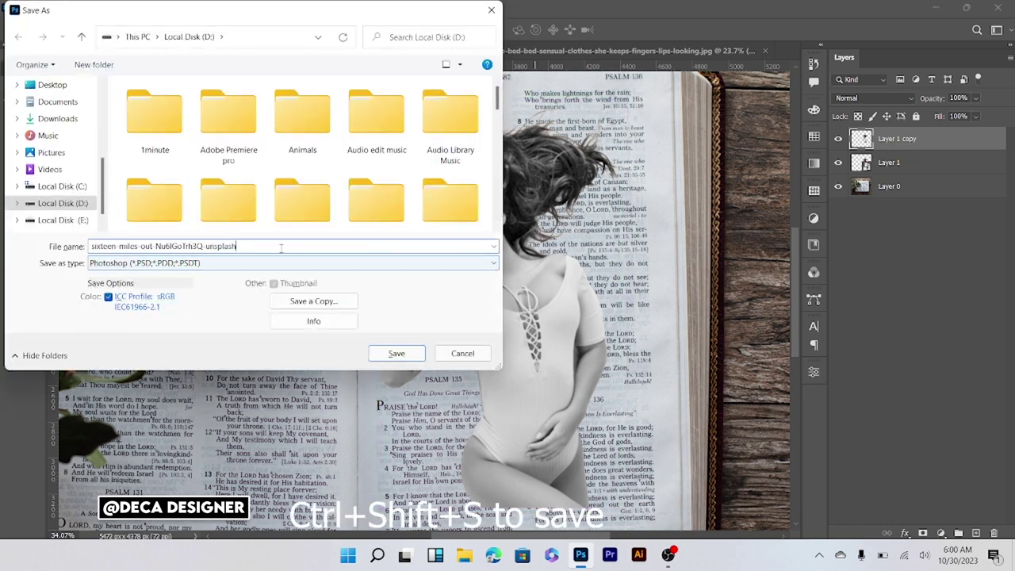
key(BackSpace)
key(BackSpace)
key(BackSpace)
key(BackSpace)
key(BackSpace)
key(BackSpace)
key(BackSpace)
text(g)
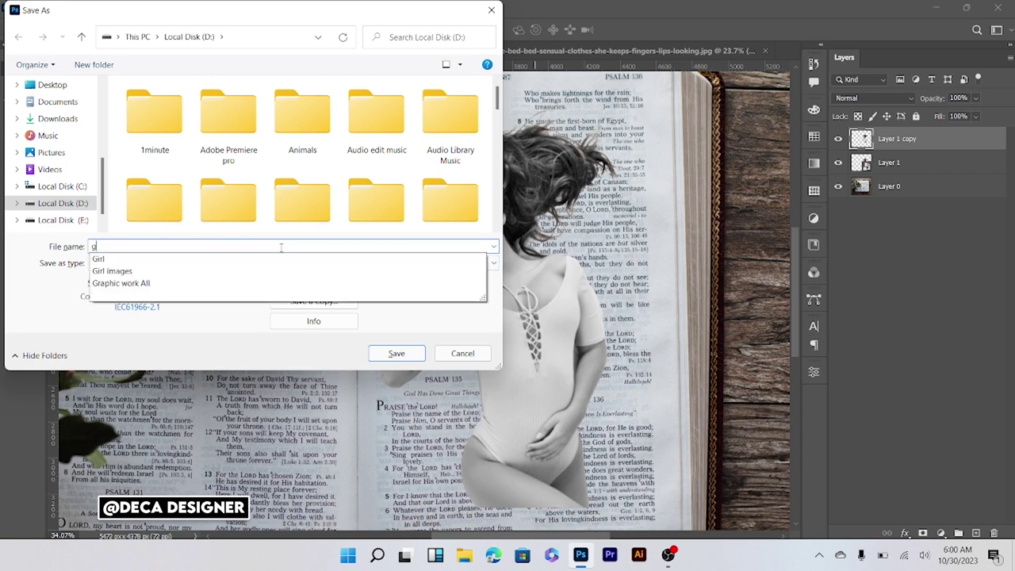
text(irl book s)
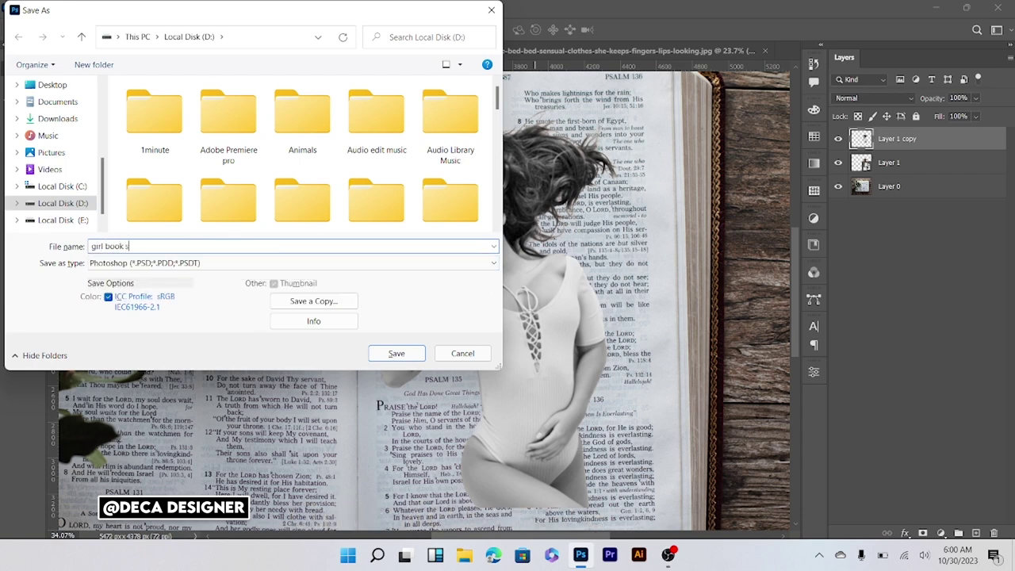
click(58, 118)
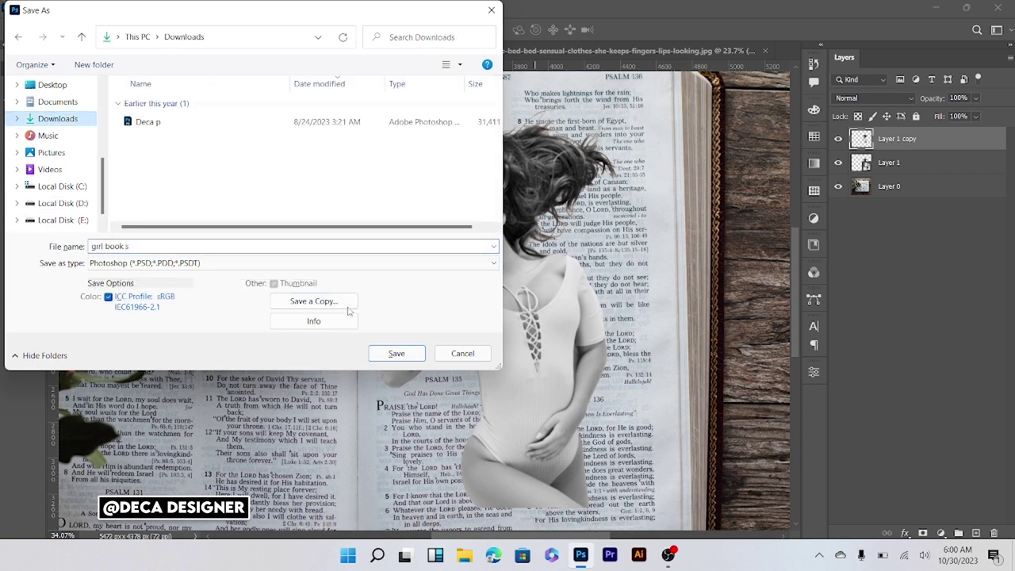
click(394, 355)
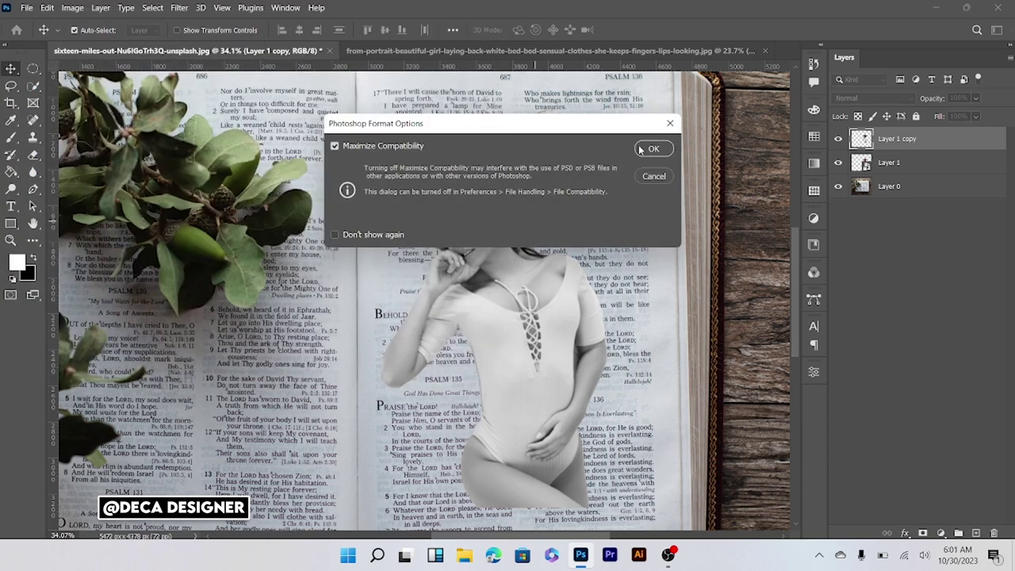
click(642, 149)
click(904, 186)
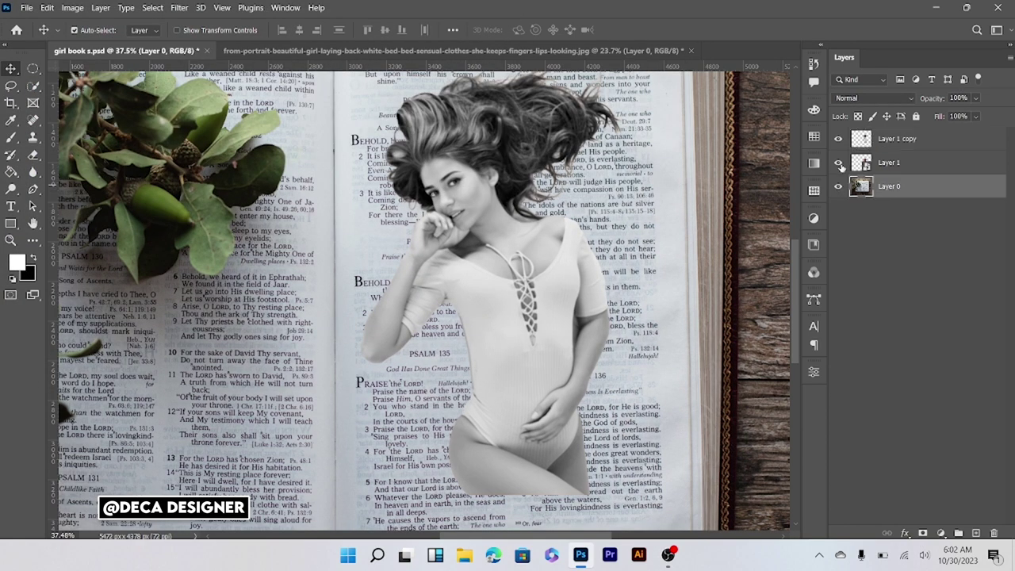
Hide both woman layers and pick the Quick Selection tool for Layer 0.
click(838, 163)
click(838, 139)
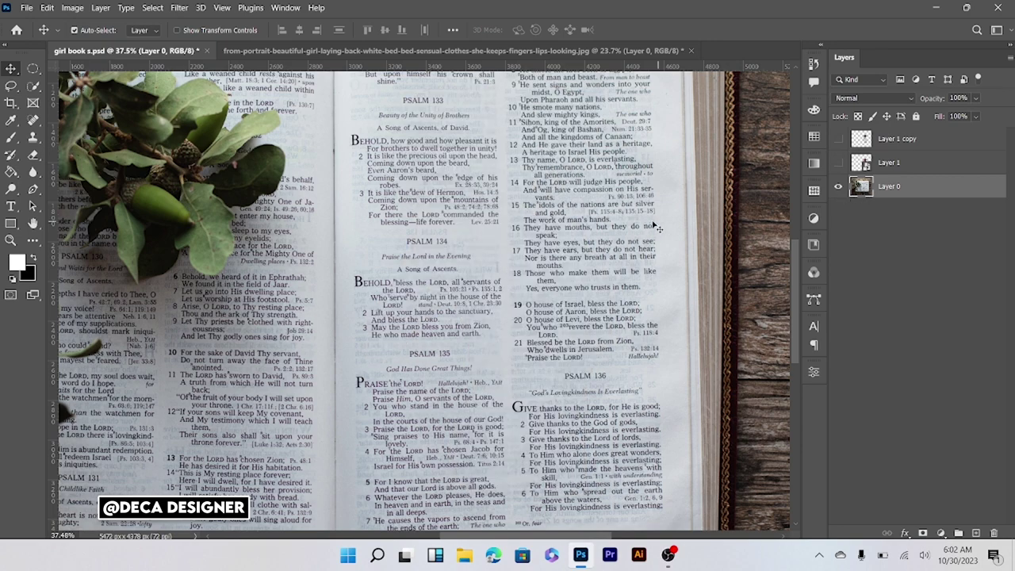
scroll(632, 239, down, 2)
scroll(622, 239, down, 2)
scroll(615, 238, down, 1)
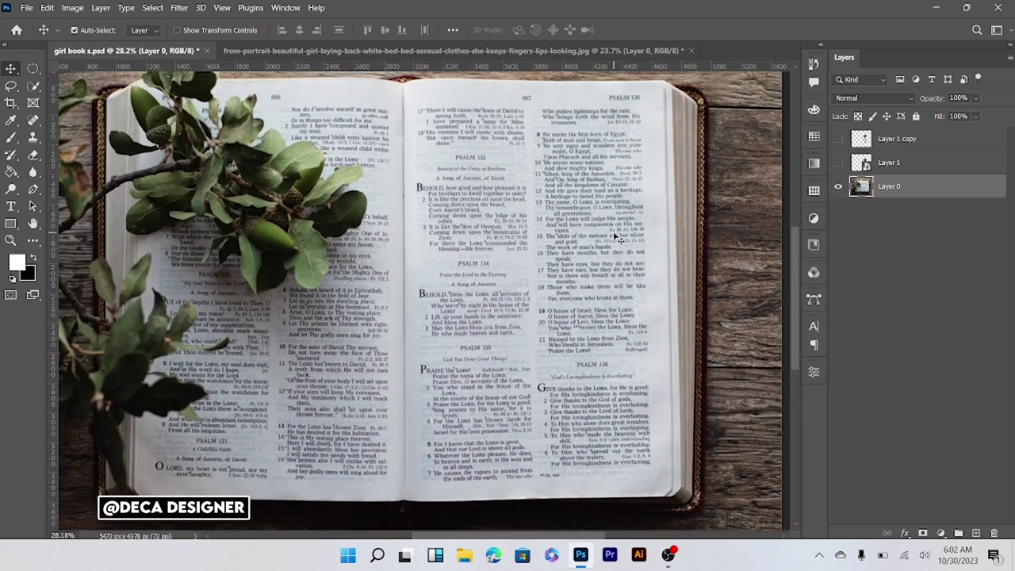
click(11, 86)
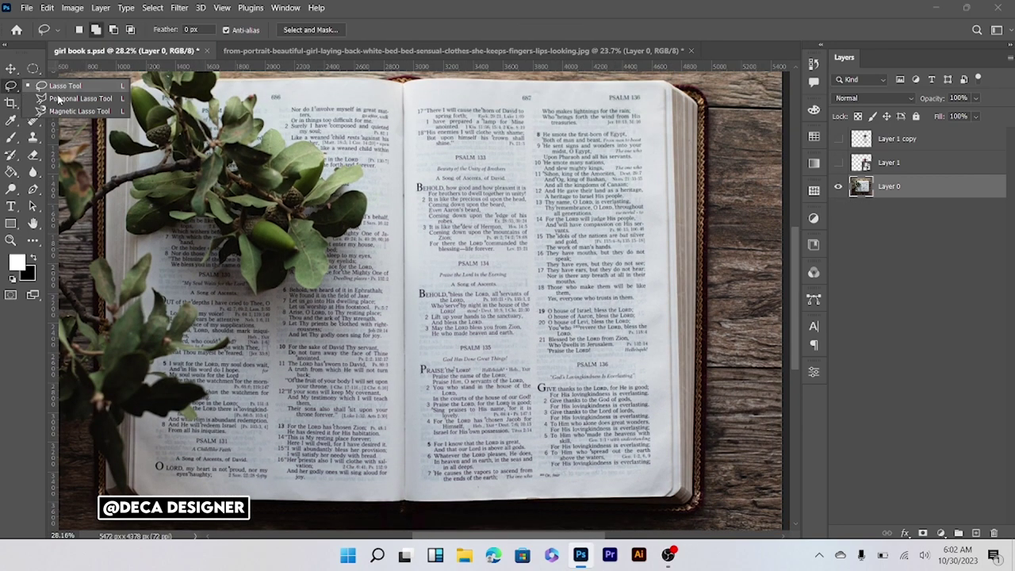
click(57, 110)
click(33, 87)
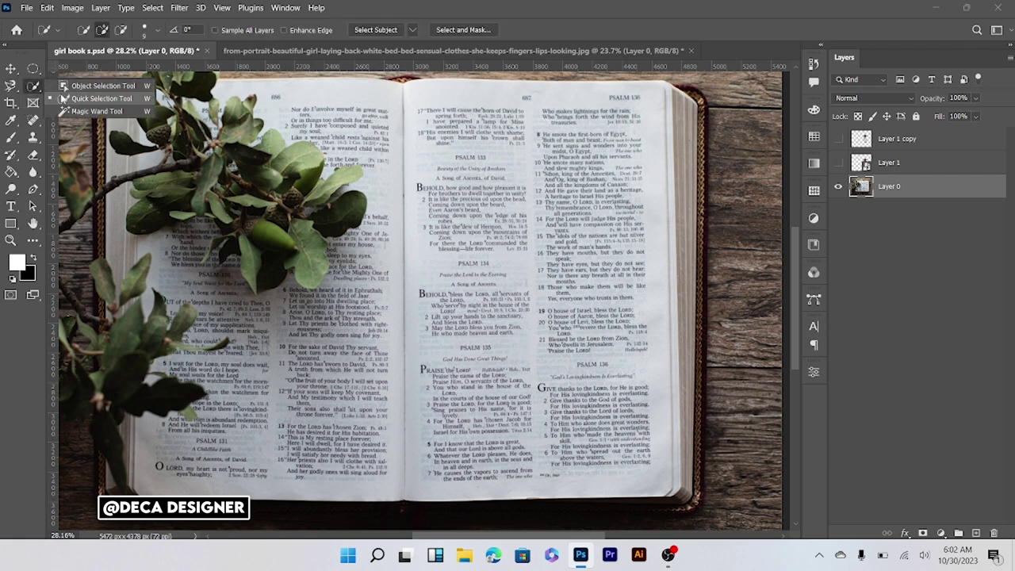
click(79, 98)
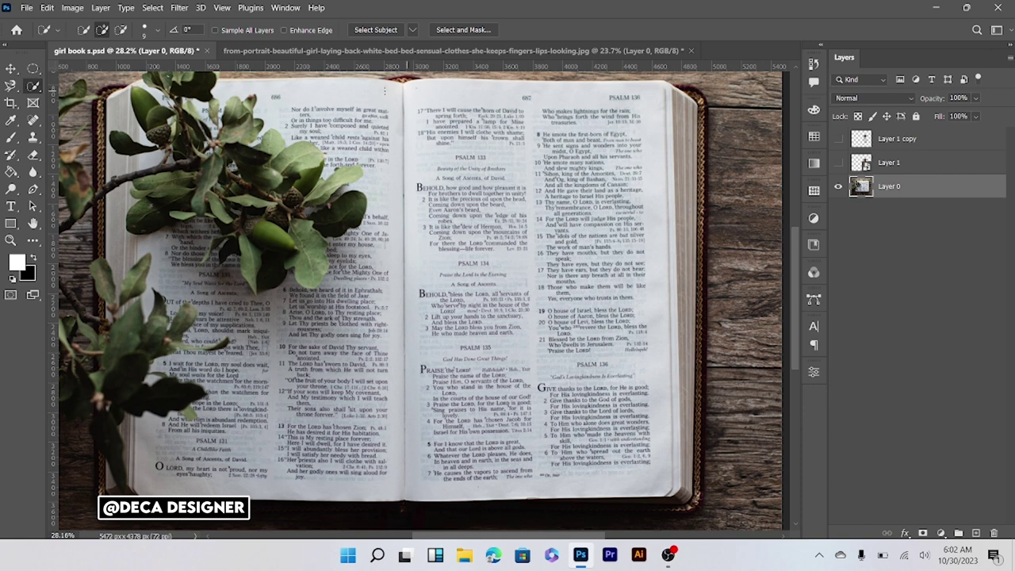
Select the Bible's right-hand page, excluding the wood strips and tidying its lower-right edges.
mouse_move(449, 119)
mouse_down()
mouse_move(512, 466)
mouse_move(682, 95)
mouse_up()
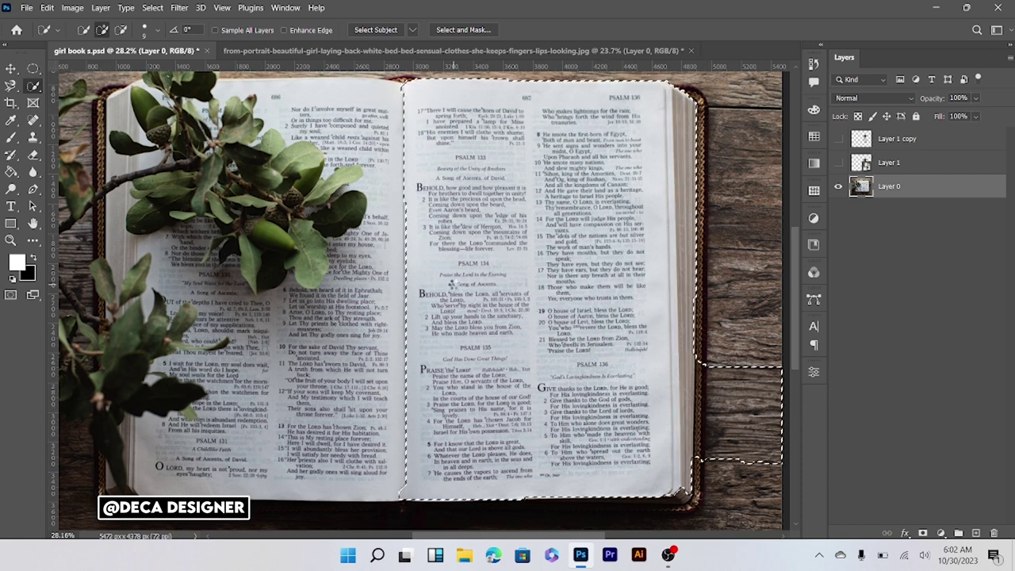
mouse_move(710, 396)
mouse_down()
mouse_move(710, 488)
mouse_move(710, 389)
mouse_up()
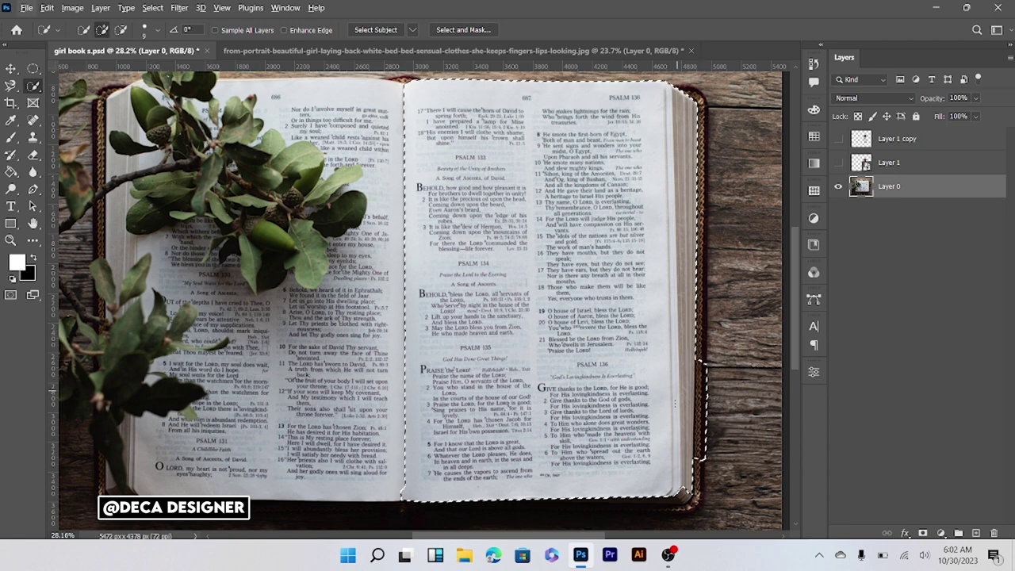
drag(698, 476, 701, 369)
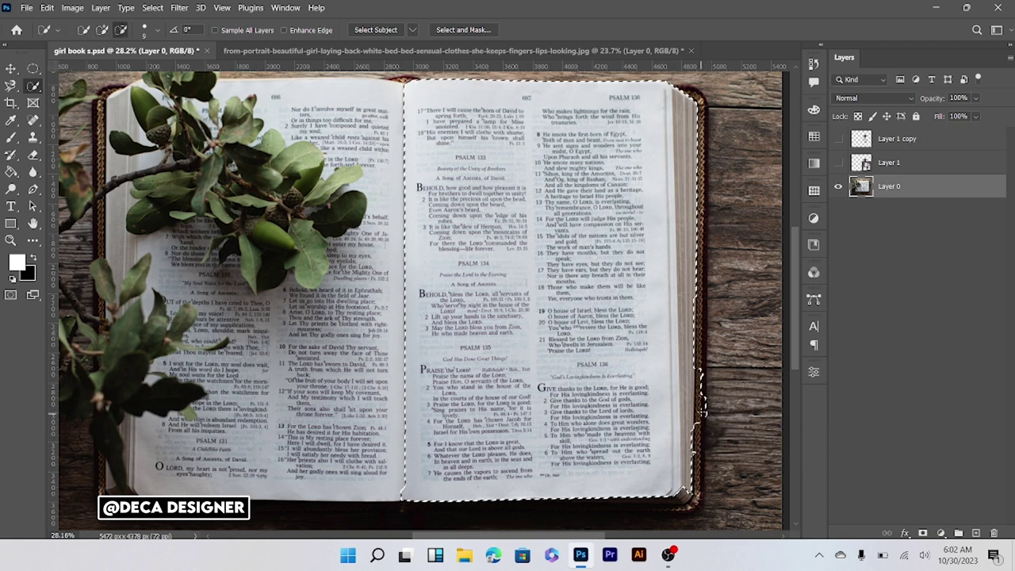
drag(704, 408, 702, 390)
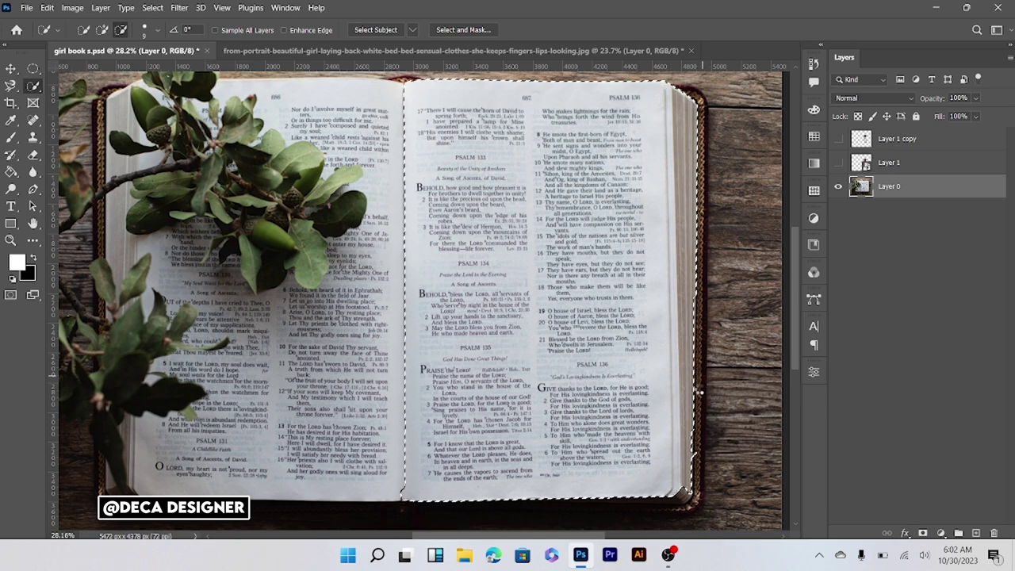
alt+scroll(701, 390, up, 2)
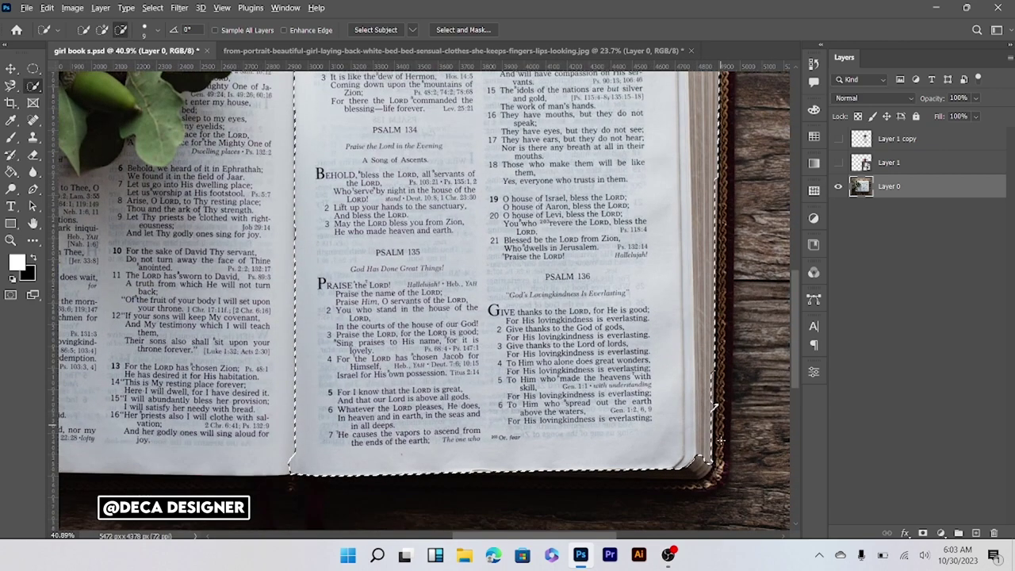
drag(720, 438, 542, 475)
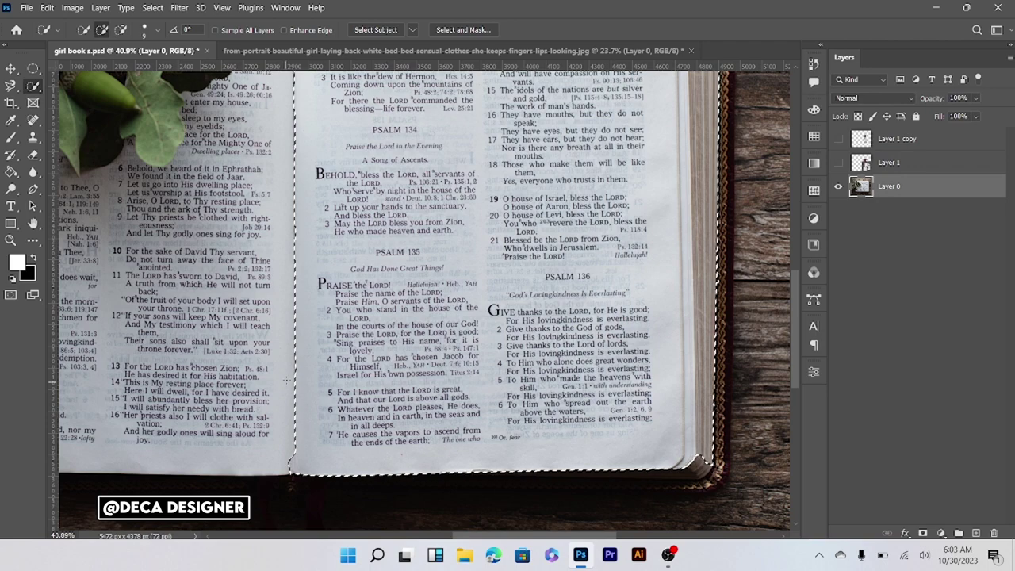
scroll(285, 380, up, 3)
scroll(285, 381, up, 2)
scroll(285, 381, up, 2)
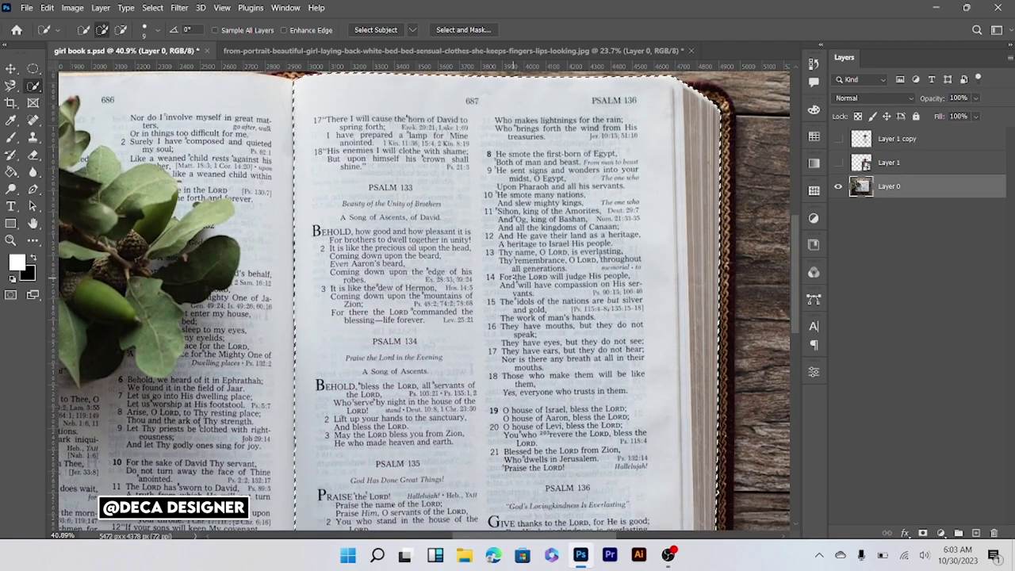
Copy the page selection onto Layer 2 and check it by toggling the book layer.
key(ctrl+j)
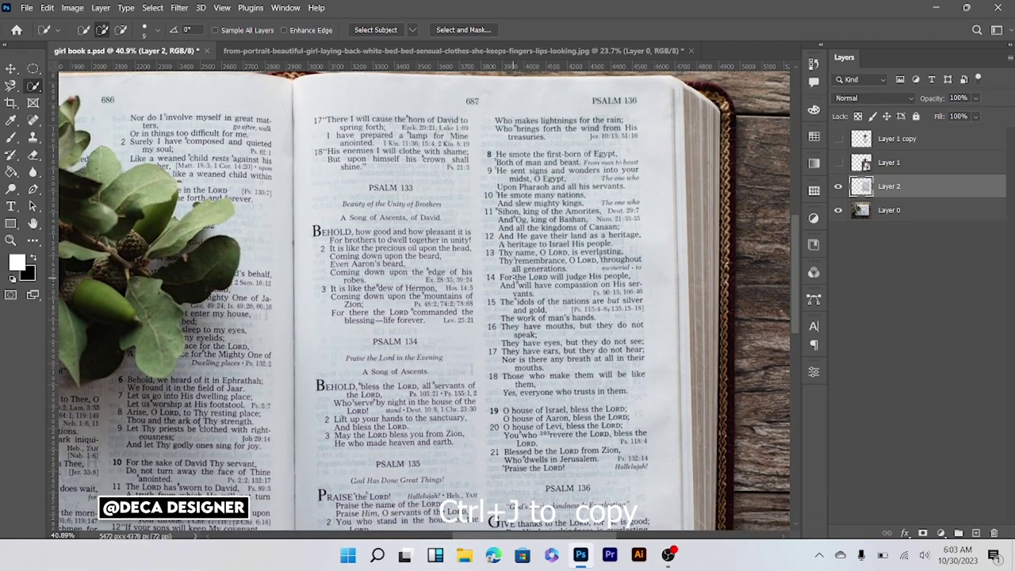
key(ctrl+0)
scroll(536, 333, up, 2)
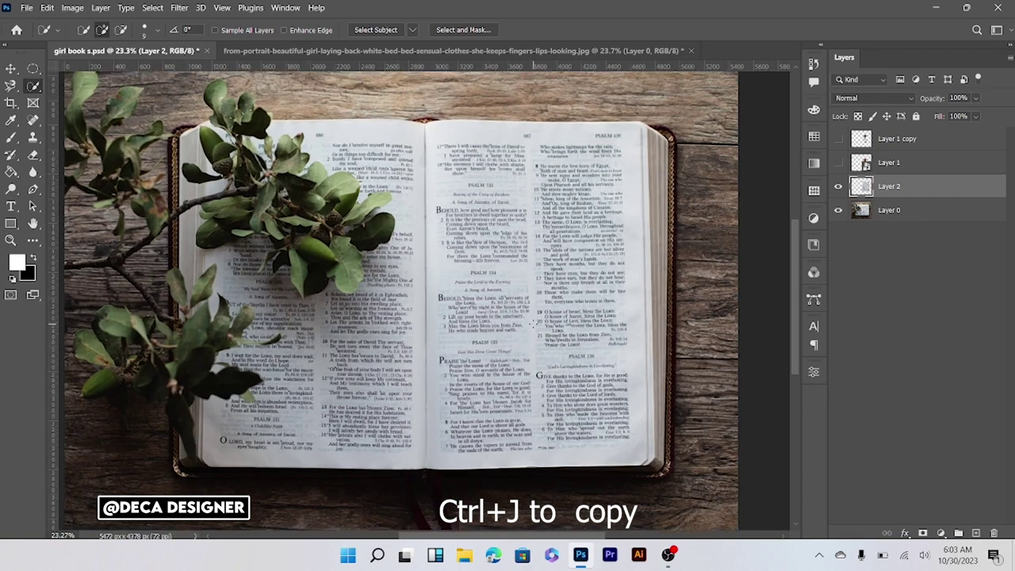
click(838, 214)
click(838, 211)
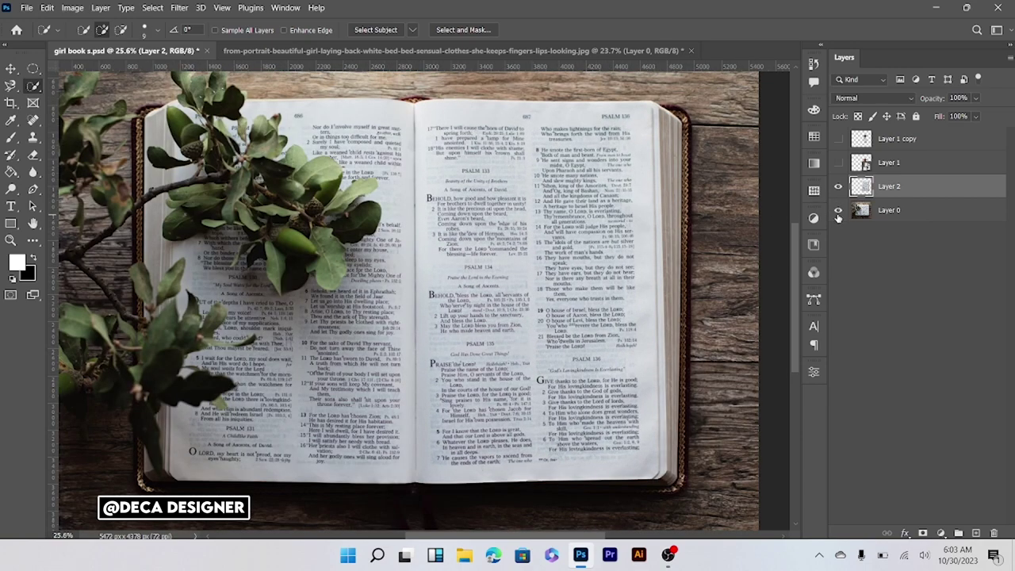
Show both woman layers and move Layer 2 to the top of the stack.
click(10, 70)
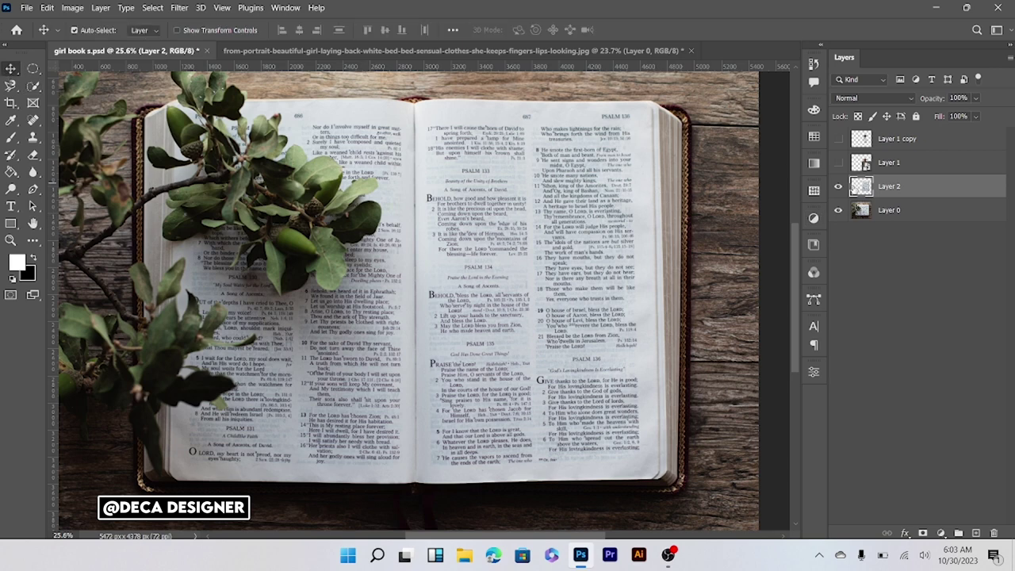
click(838, 162)
click(837, 139)
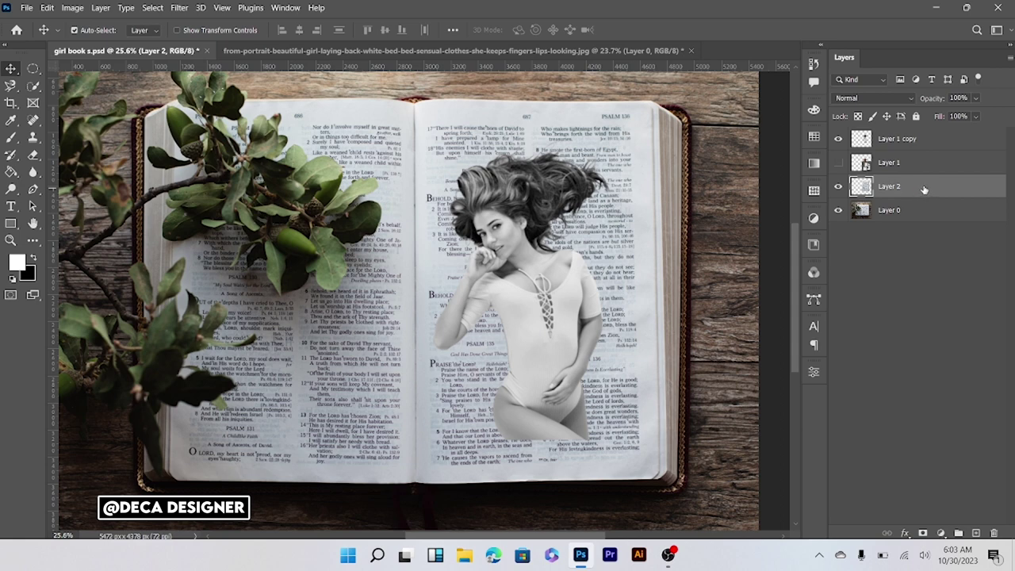
drag(923, 189, 913, 130)
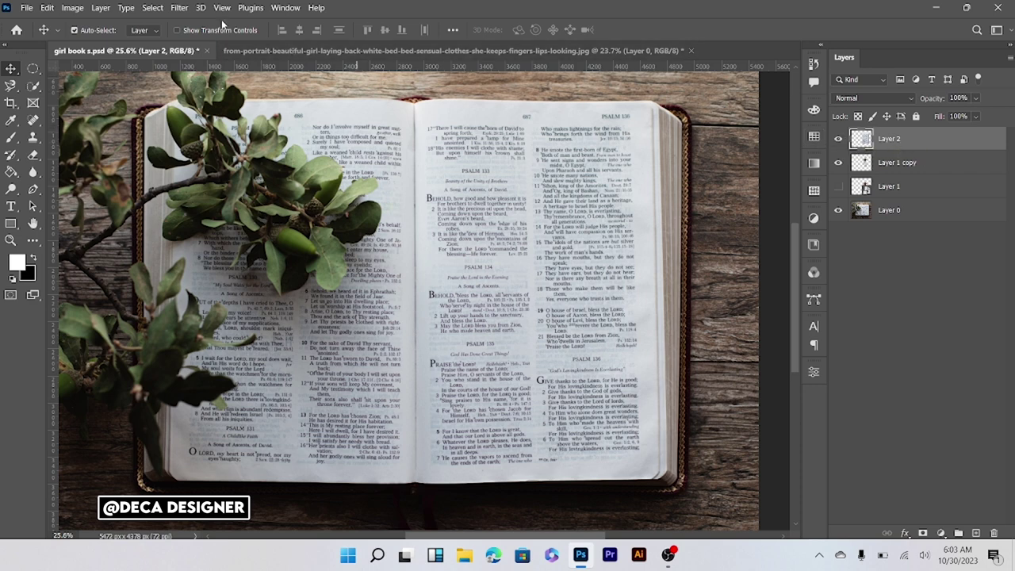
Apply Displace to Layer 2 at horizontal and vertical scale 10, using girl book s.psd as the map.
click(181, 8)
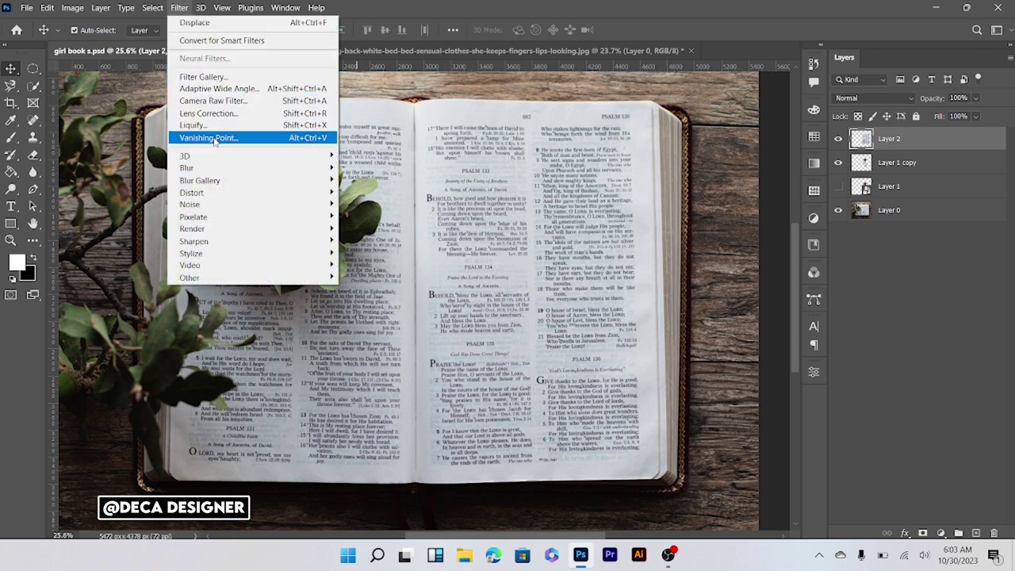
mouse_move(191, 193)
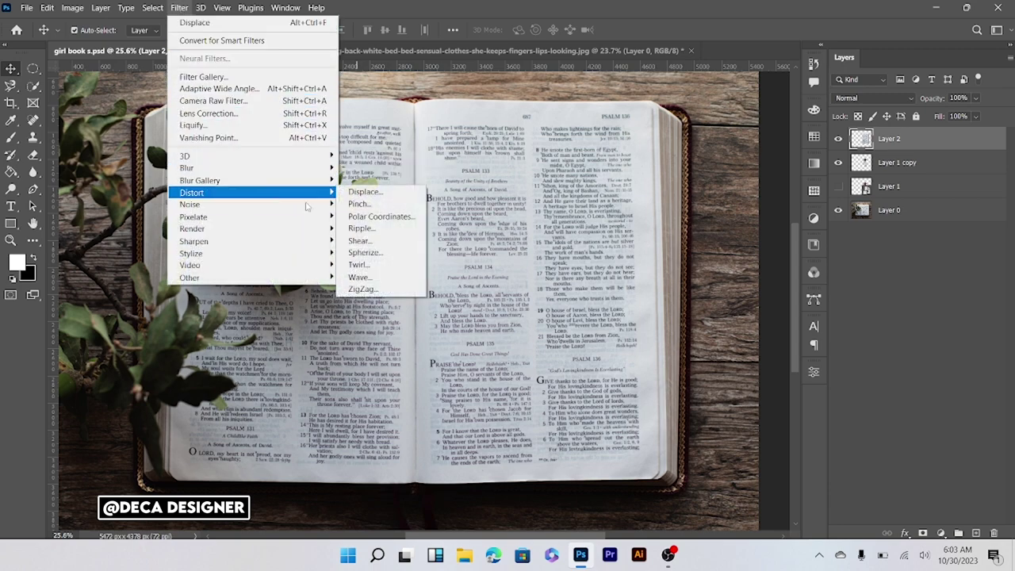
click(398, 192)
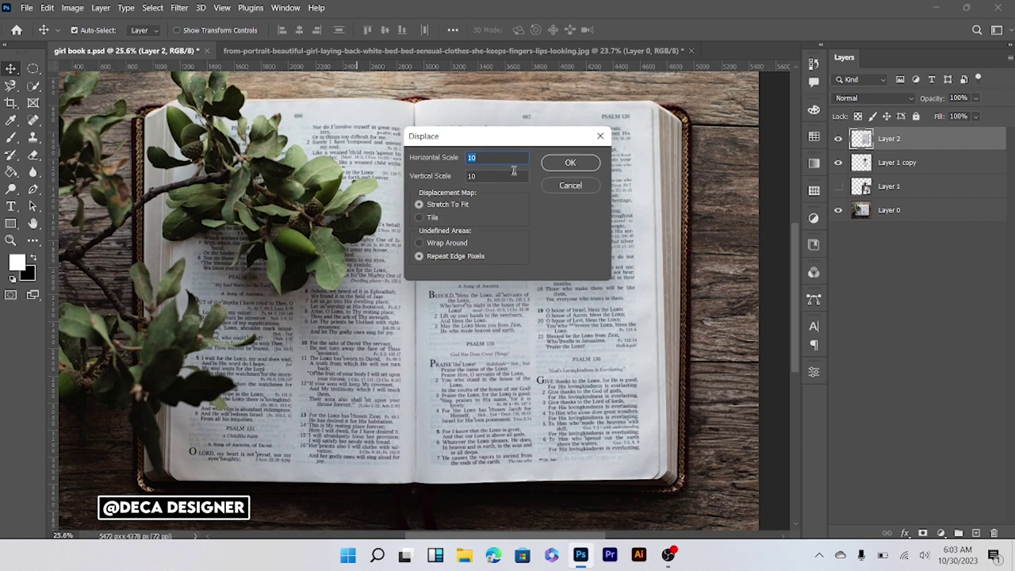
click(558, 162)
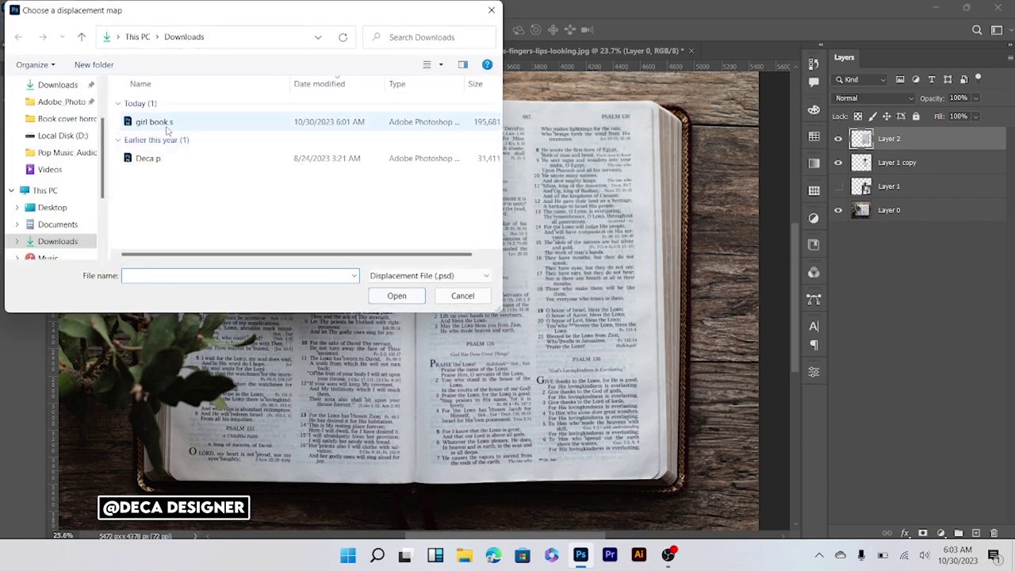
double_click(181, 119)
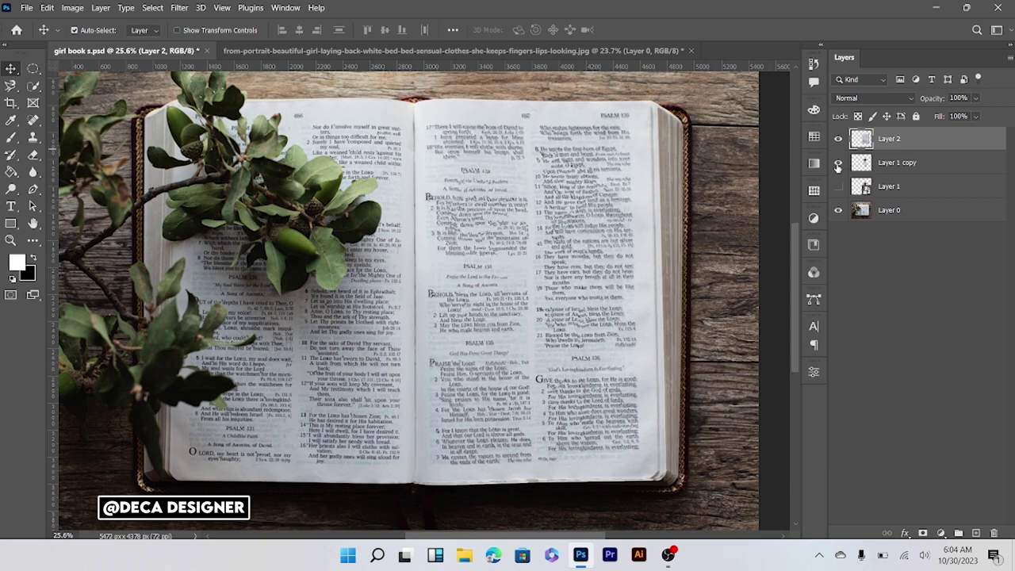
Move Layer 1 copy to the top of the layer stack.
click(837, 164)
click(899, 187)
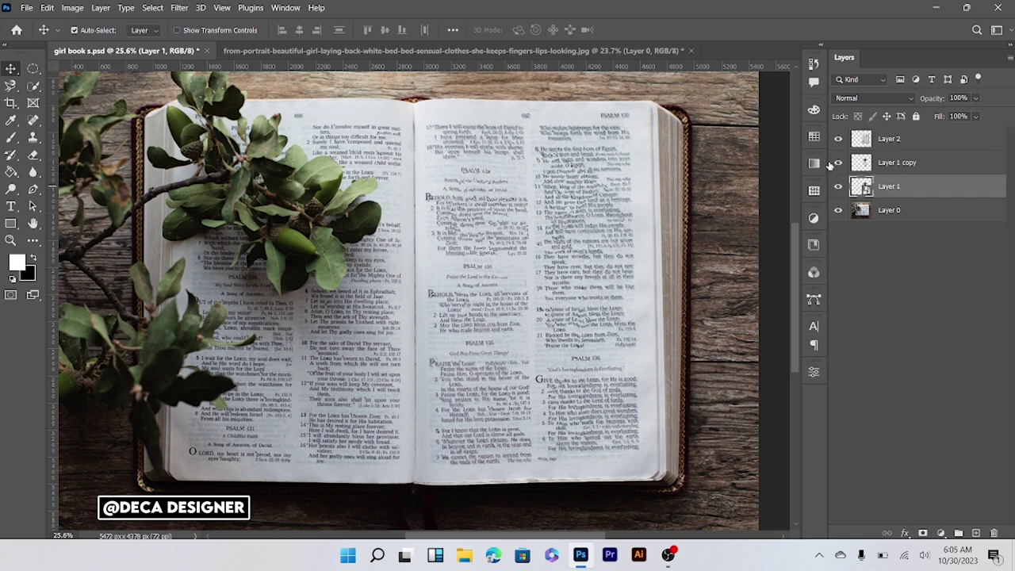
mouse_move(909, 163)
mouse_down()
mouse_move(912, 121)
mouse_move(903, 155)
mouse_move(903, 139)
mouse_up()
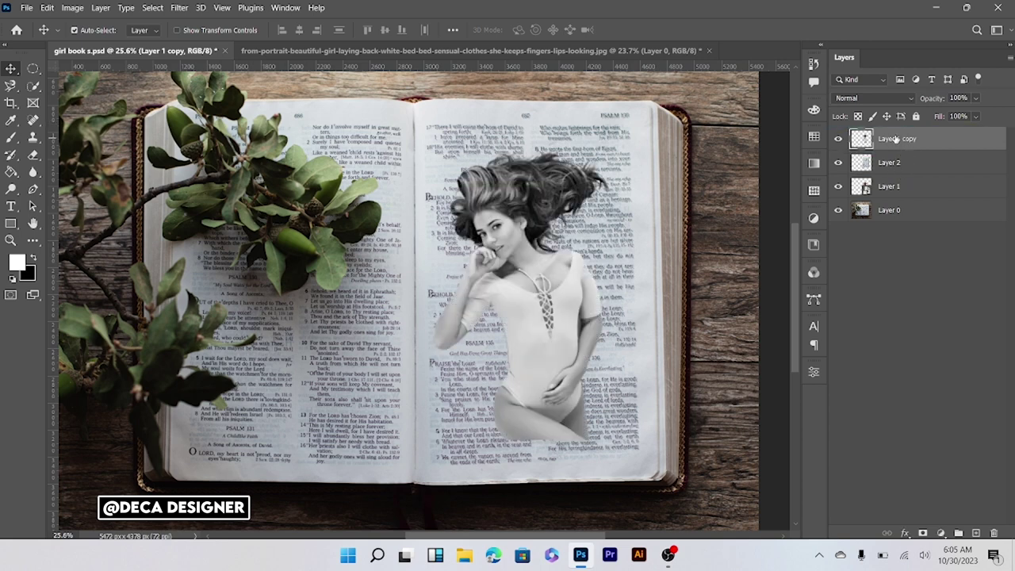
Split Layer 1 copy's Underlying Layer Blend If sliders to 50/190 and 252.
right_click(908, 143)
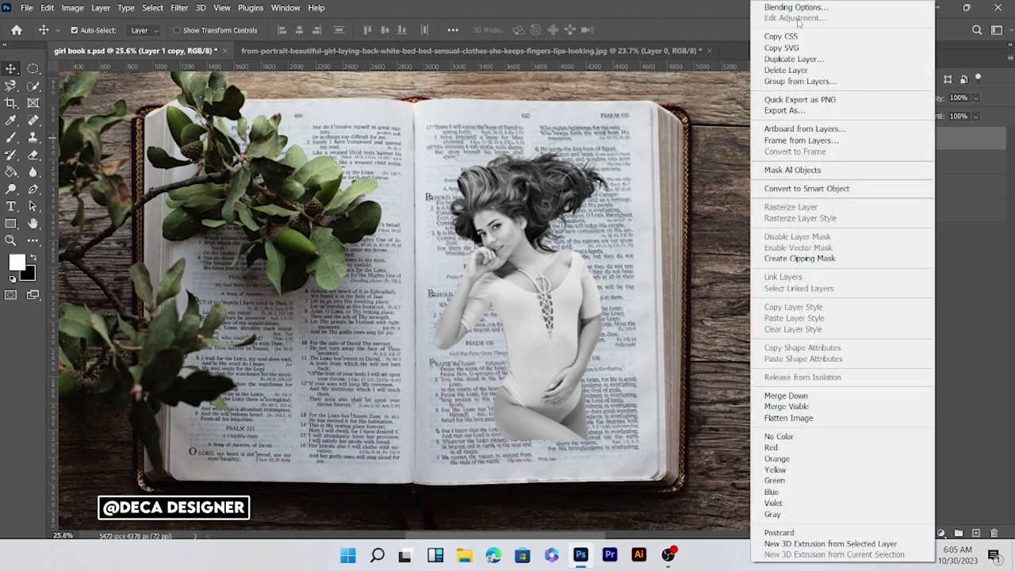
click(798, 11)
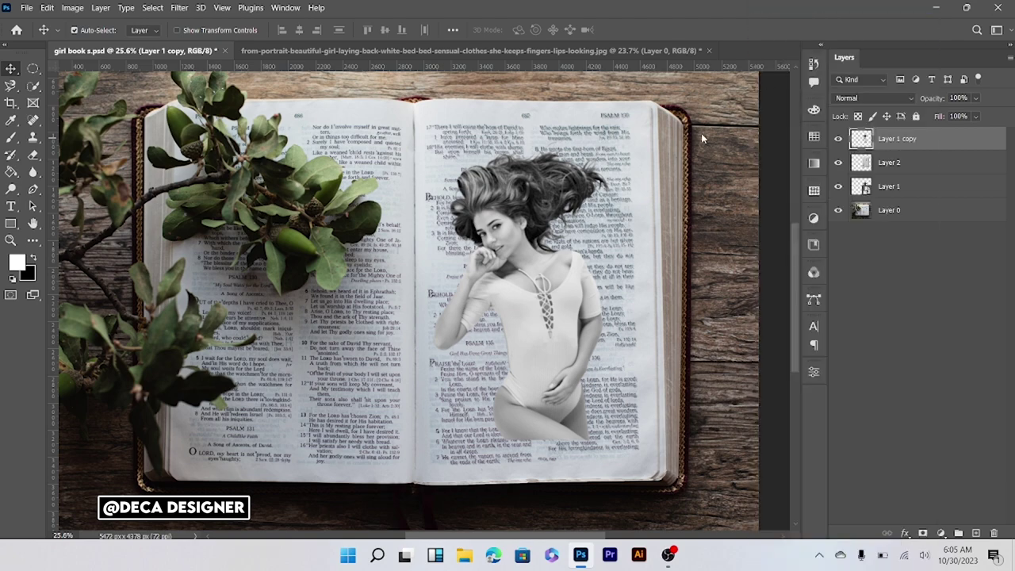
drag(701, 139, 878, 83)
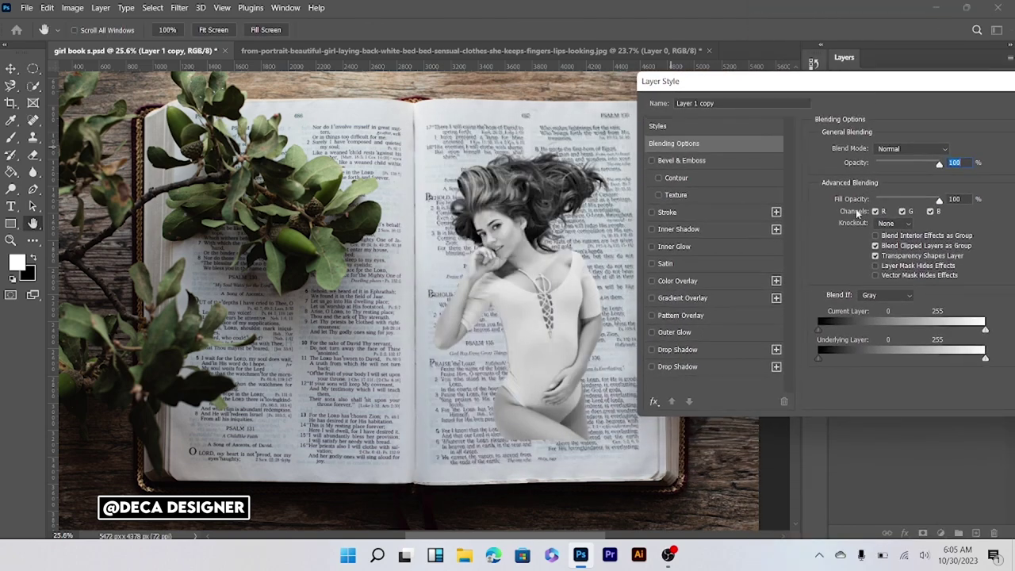
drag(821, 361, 823, 363)
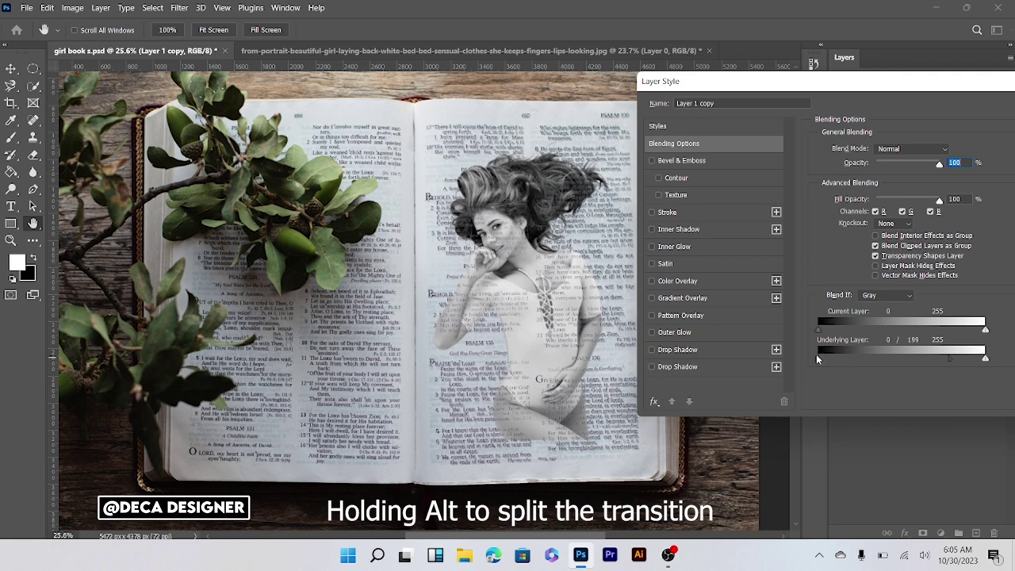
drag(830, 366, 904, 363)
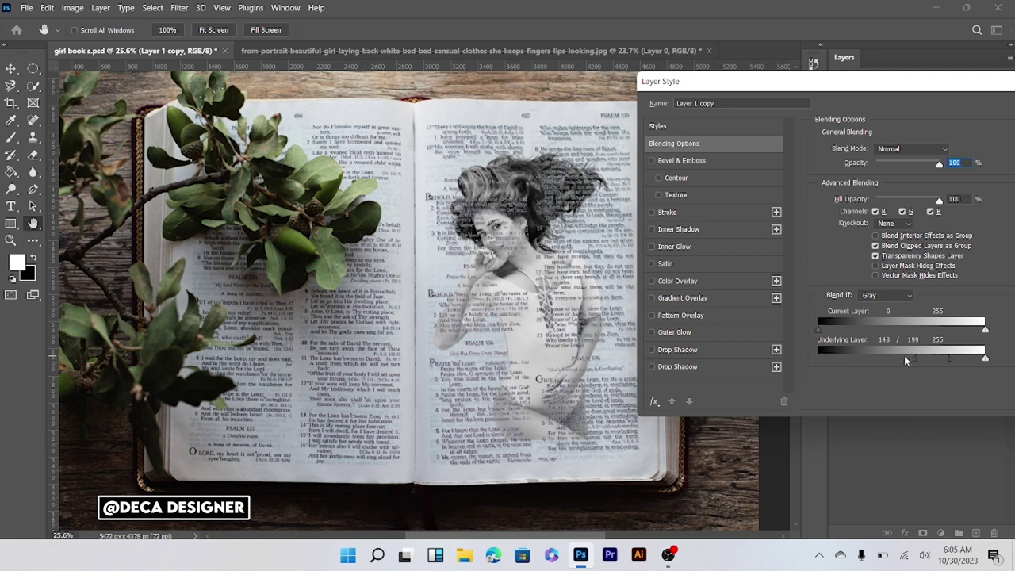
drag(925, 359, 880, 354)
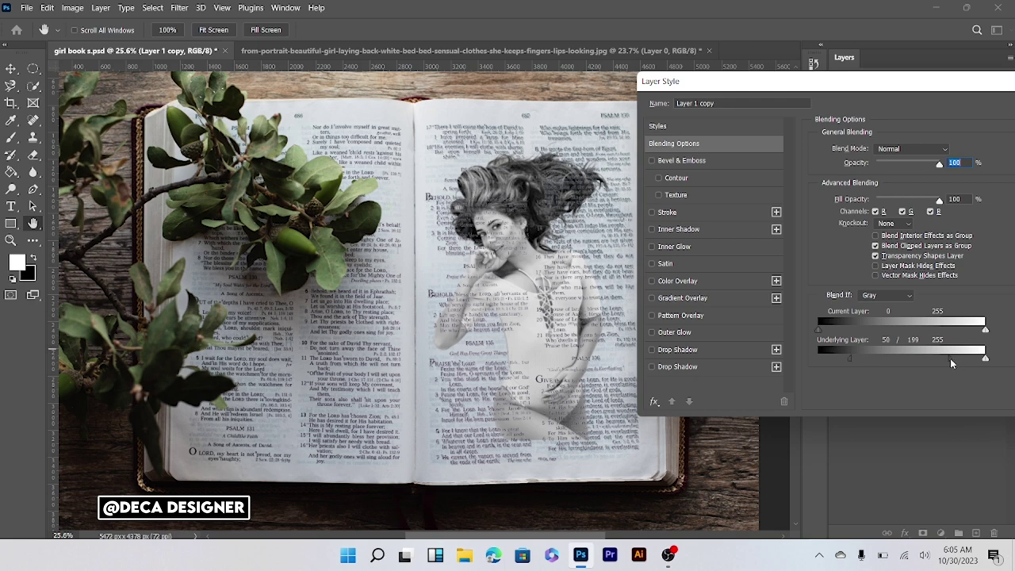
mouse_move(948, 363)
mouse_down()
mouse_move(981, 360)
mouse_move(923, 364)
mouse_up()
drag(801, 93, 743, 99)
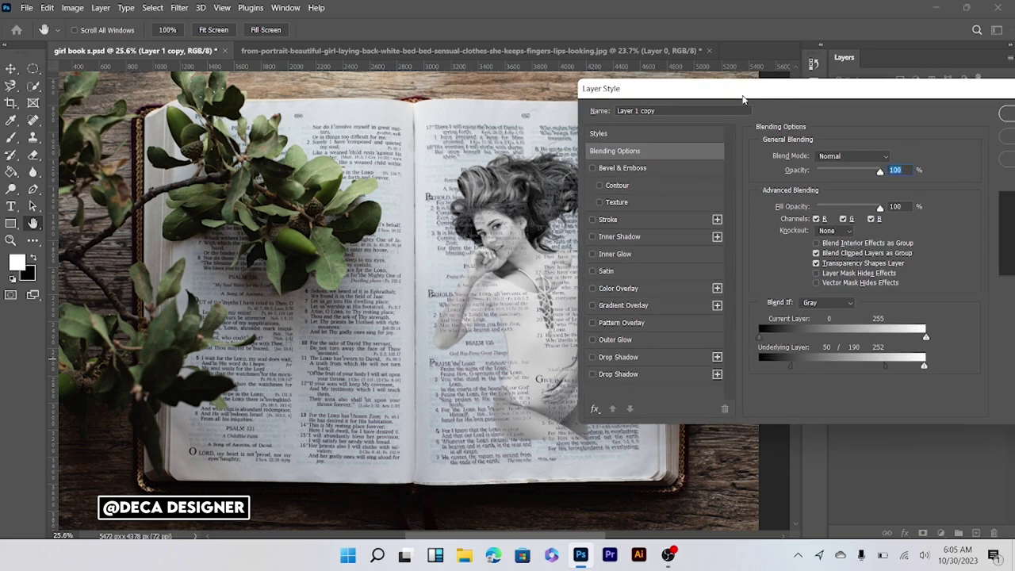
drag(953, 94, 850, 100)
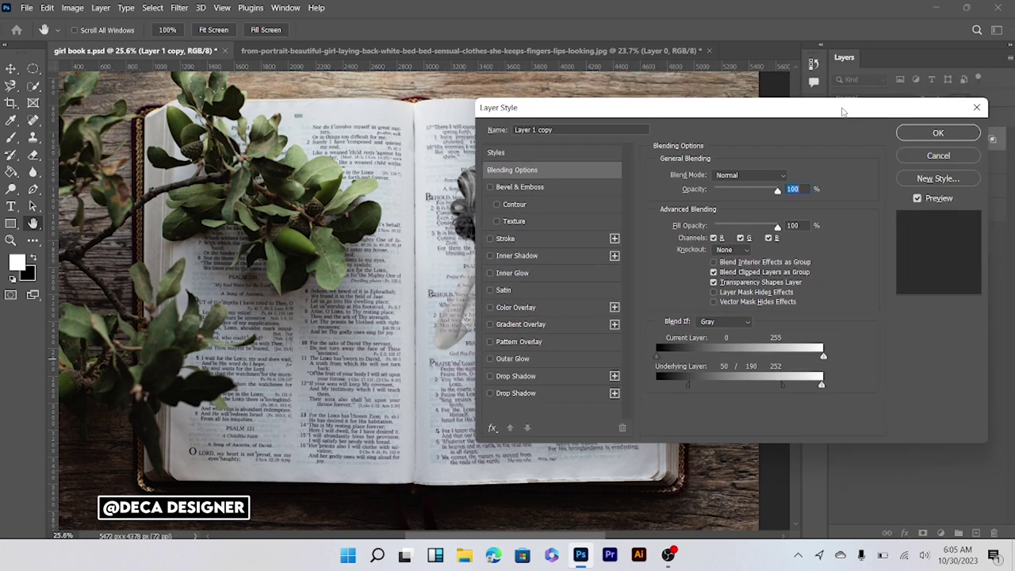
click(943, 131)
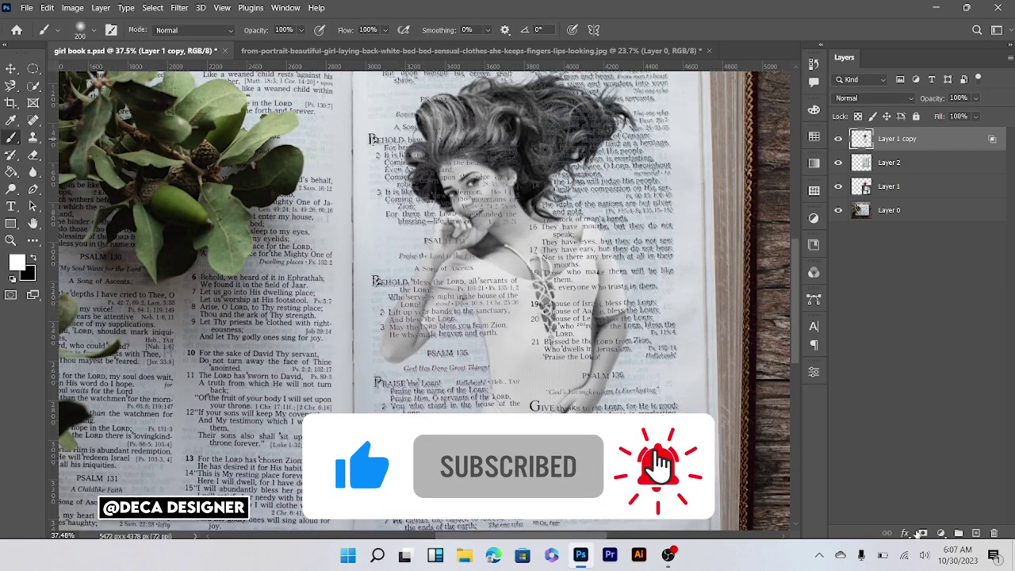
Add a layer mask to Layer 1 copy and set the brush opacity to 37%.
click(923, 533)
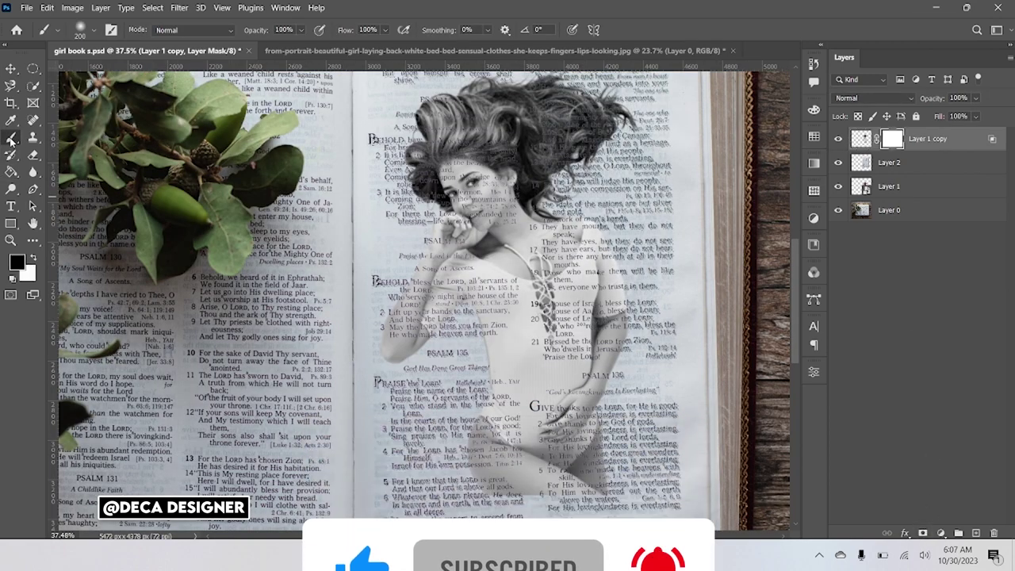
key(5)
key(4)
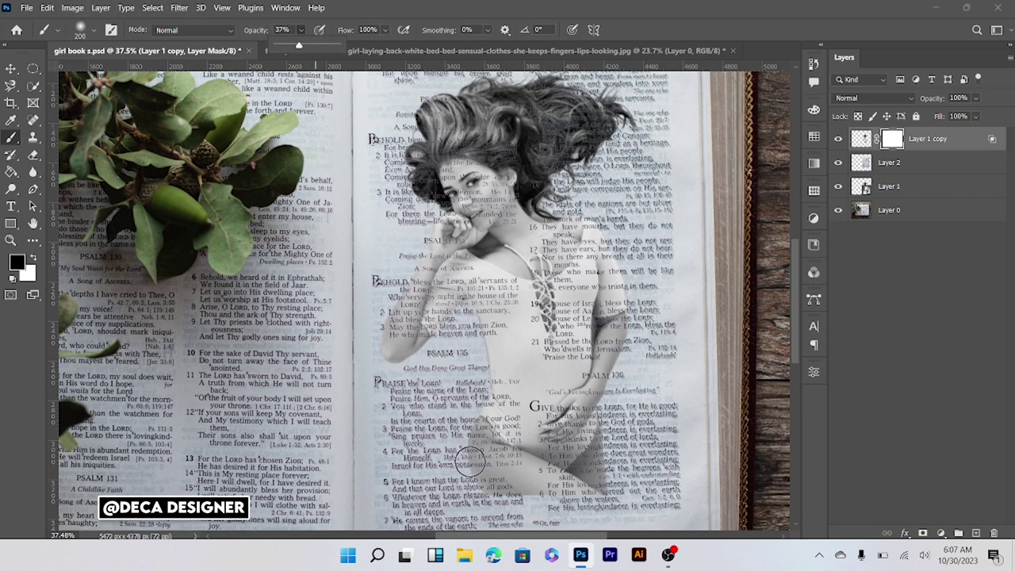
click(460, 480)
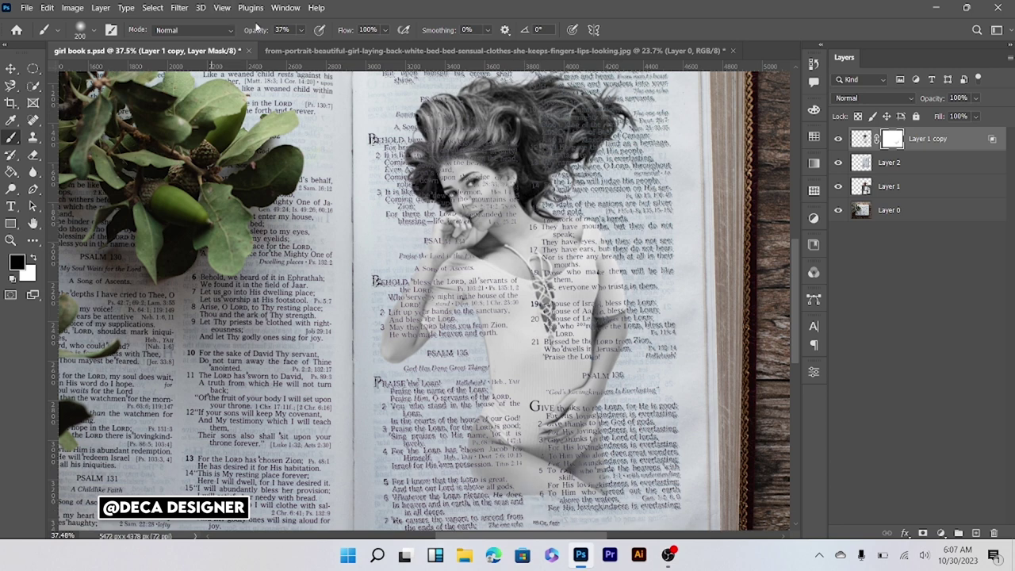
scroll(564, 433, up, 2)
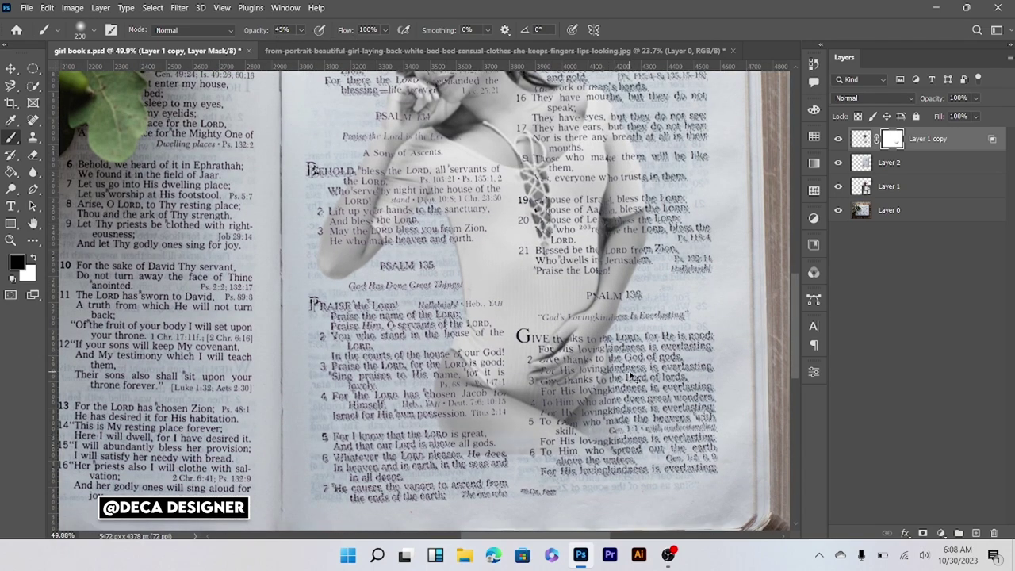
scroll(656, 373, down, 3)
scroll(539, 242, up, 2)
scroll(539, 242, up, 1)
scroll(539, 241, up, 1)
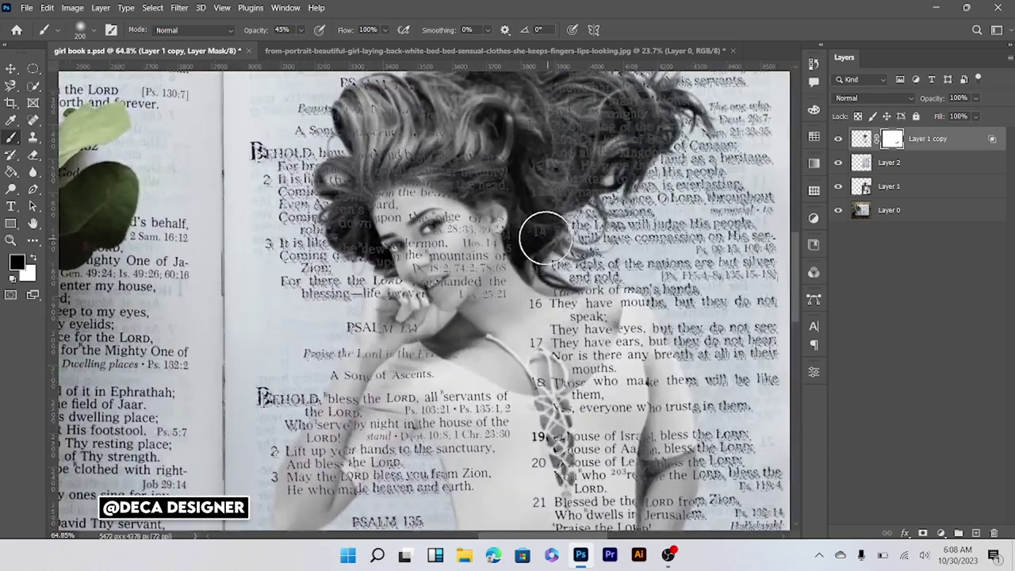
scroll(536, 238, up, 1)
Add a white layer mask to Layer 2 and target it for brush painting.
click(10, 69)
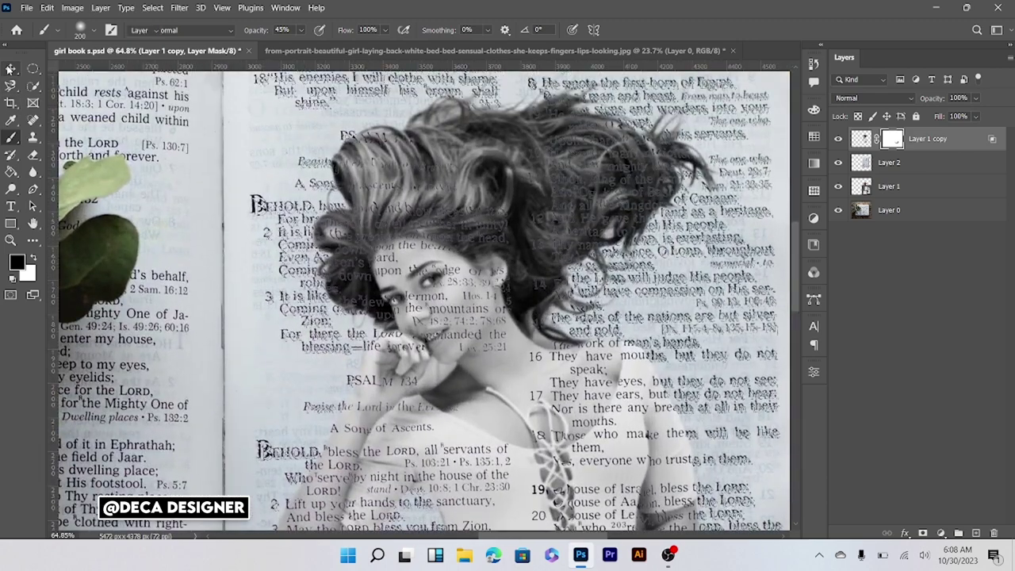
click(890, 164)
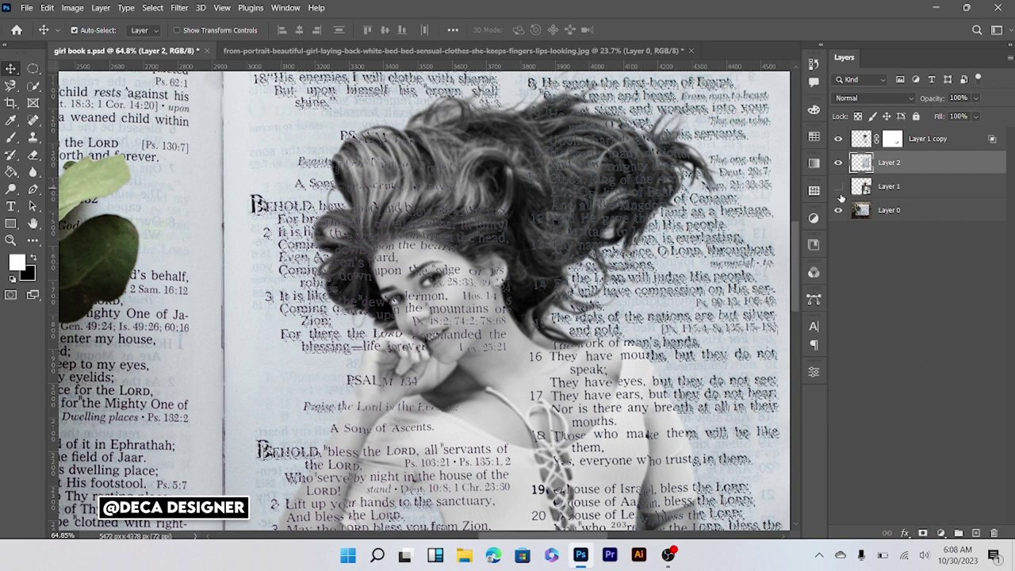
click(922, 531)
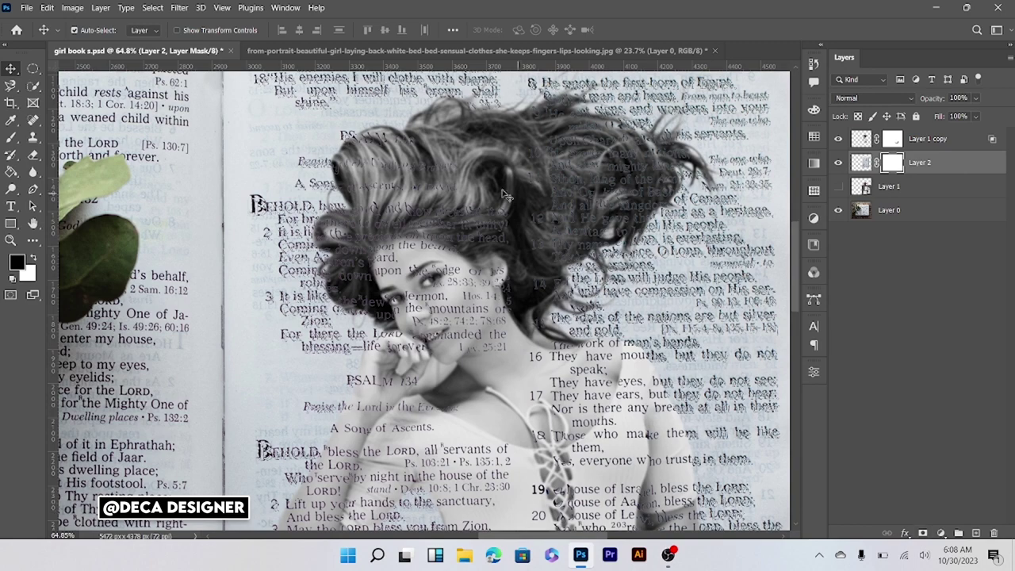
click(12, 140)
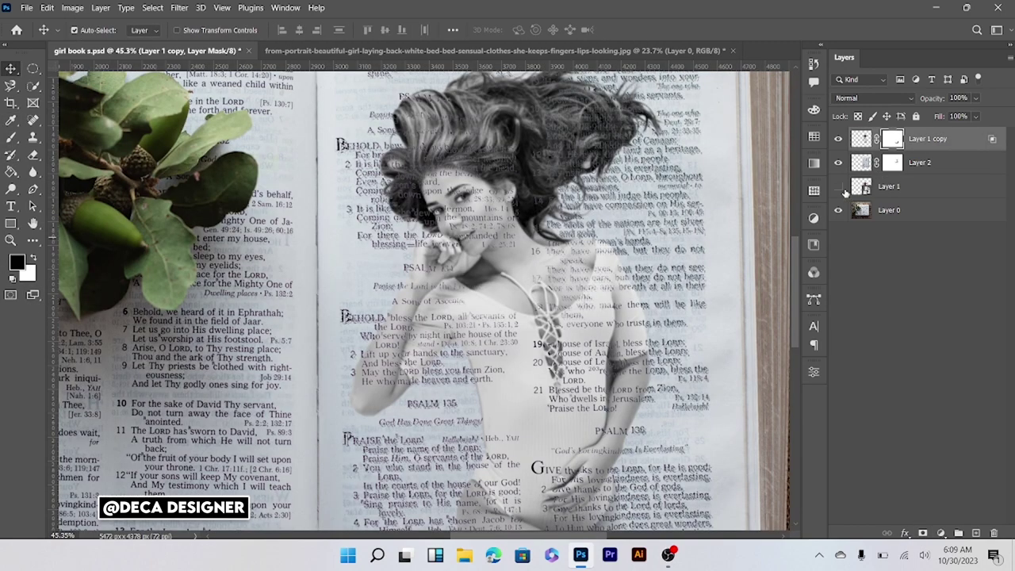
click(842, 189)
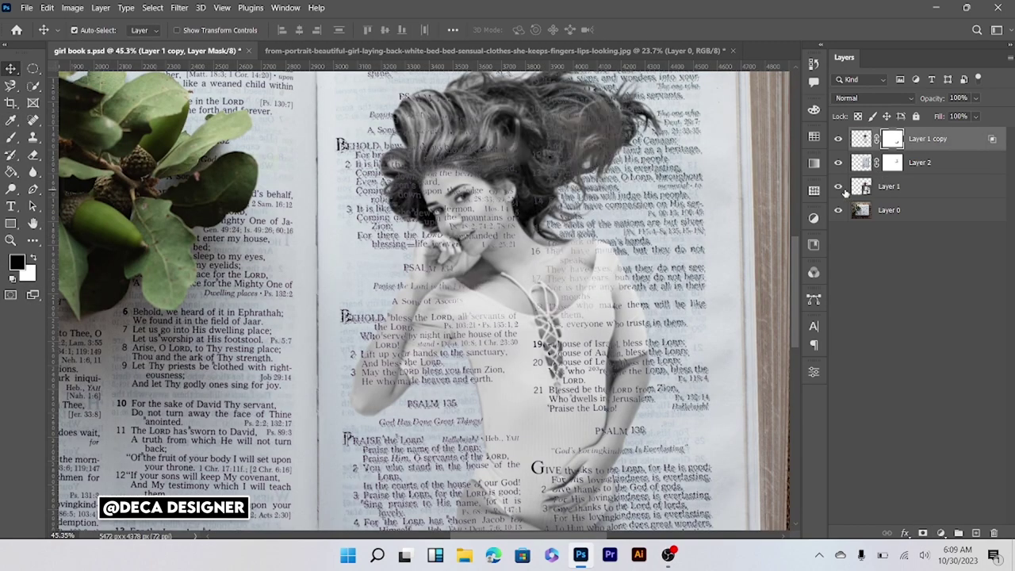
click(840, 187)
key(b)
click(893, 162)
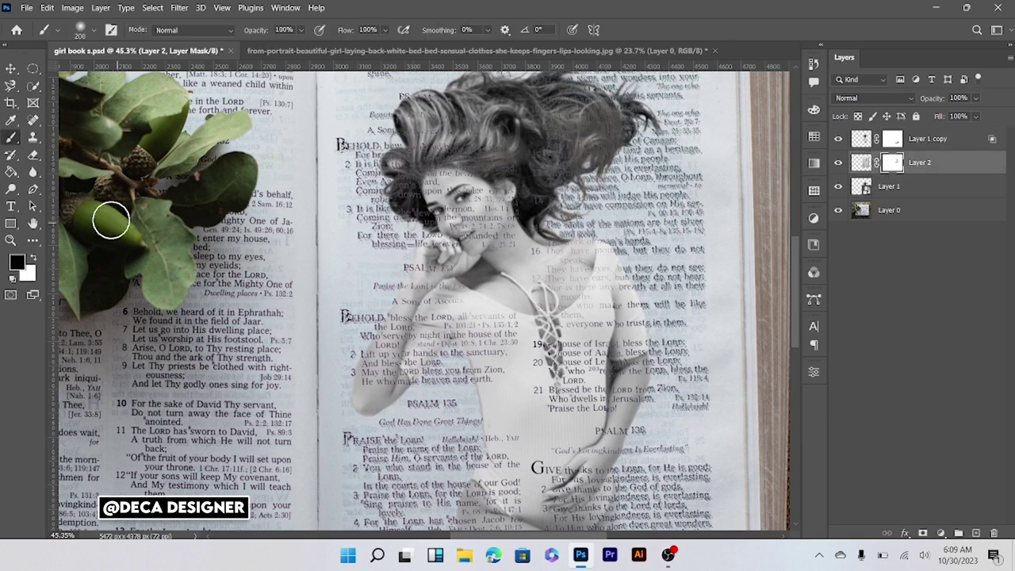
Paint black on Layer 2's mask to clear text from the face, mouth, neck and chest.
mouse_move(444, 170)
mouse_down()
mouse_move(520, 210)
mouse_move(516, 181)
mouse_move(537, 260)
mouse_move(578, 254)
mouse_up()
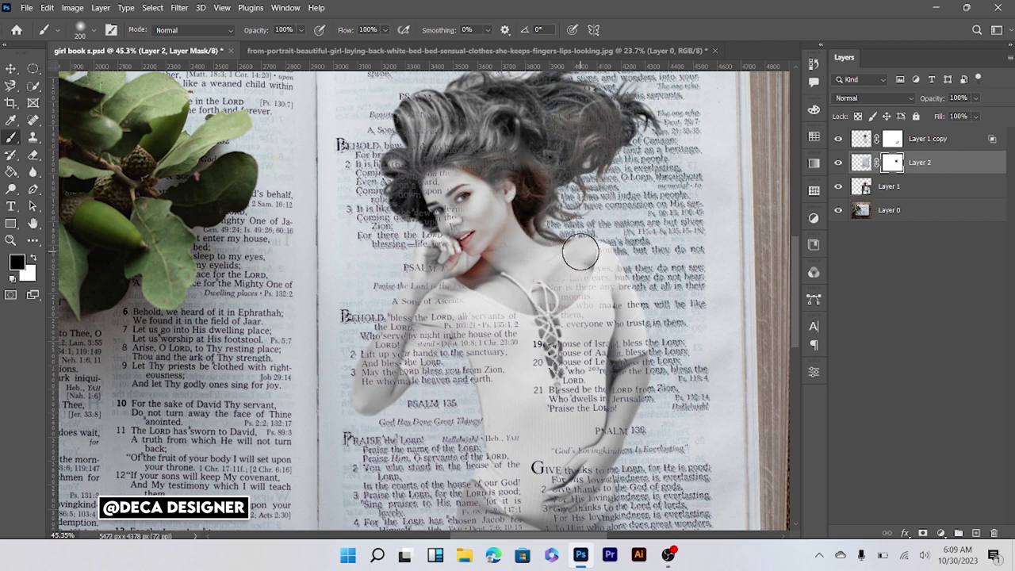
key(ctrl+z)
scroll(517, 242, up, 2)
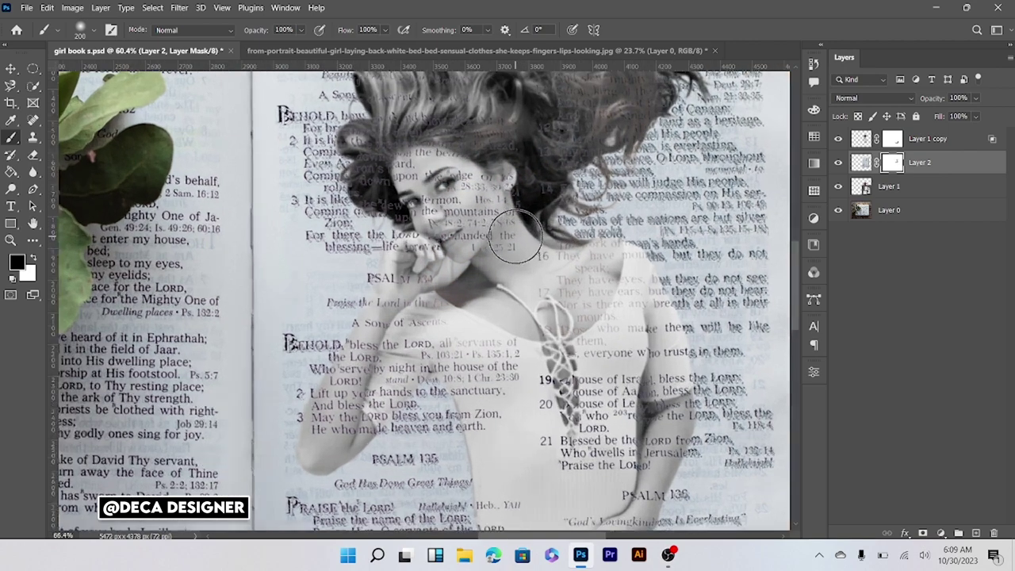
scroll(516, 235, up, 2)
scroll(555, 254, up, 3)
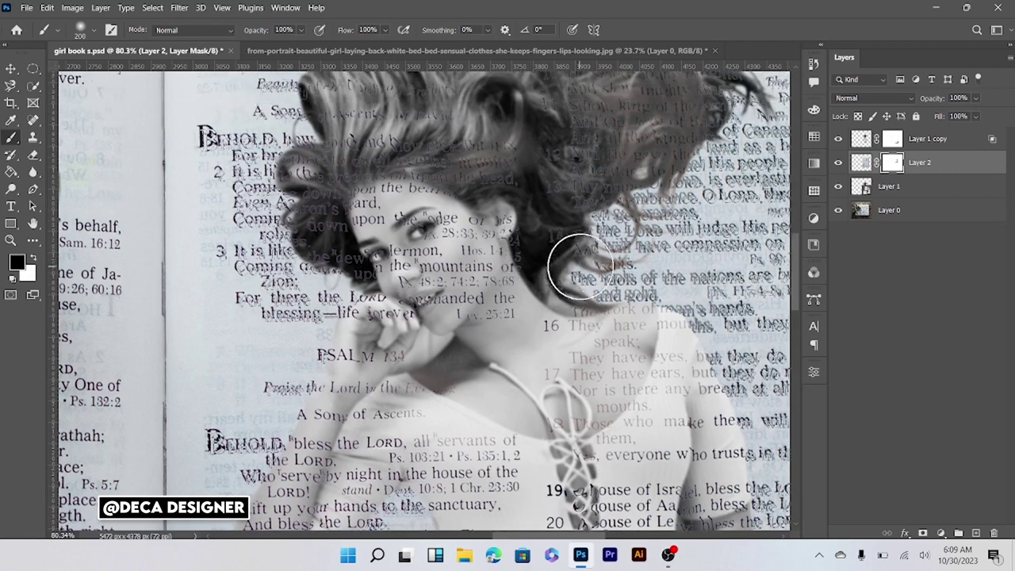
mouse_move(581, 265)
mouse_down()
mouse_move(610, 261)
mouse_move(634, 286)
mouse_move(587, 349)
mouse_move(609, 392)
mouse_move(587, 372)
mouse_move(539, 381)
mouse_up()
scroll(539, 357, down, 2)
scroll(539, 331, down, 2)
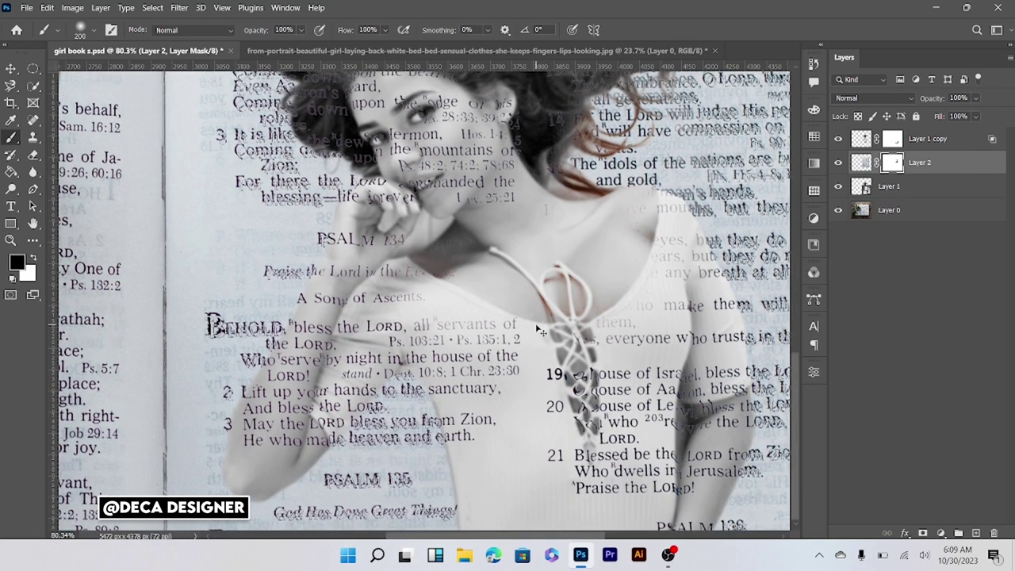
scroll(539, 331, down, 2)
click(838, 185)
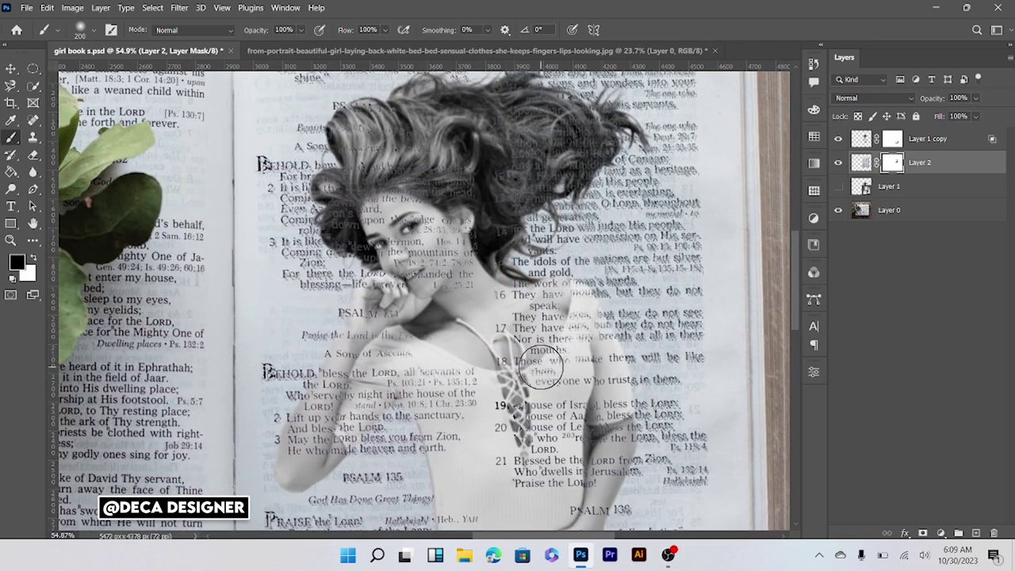
key(ctrl+z)
mouse_move(476, 277)
mouse_down()
mouse_move(412, 206)
mouse_move(420, 309)
mouse_up()
Paint away the remaining book text over the hair at the top right.
scroll(423, 287, down, 1)
scroll(422, 287, up, 2)
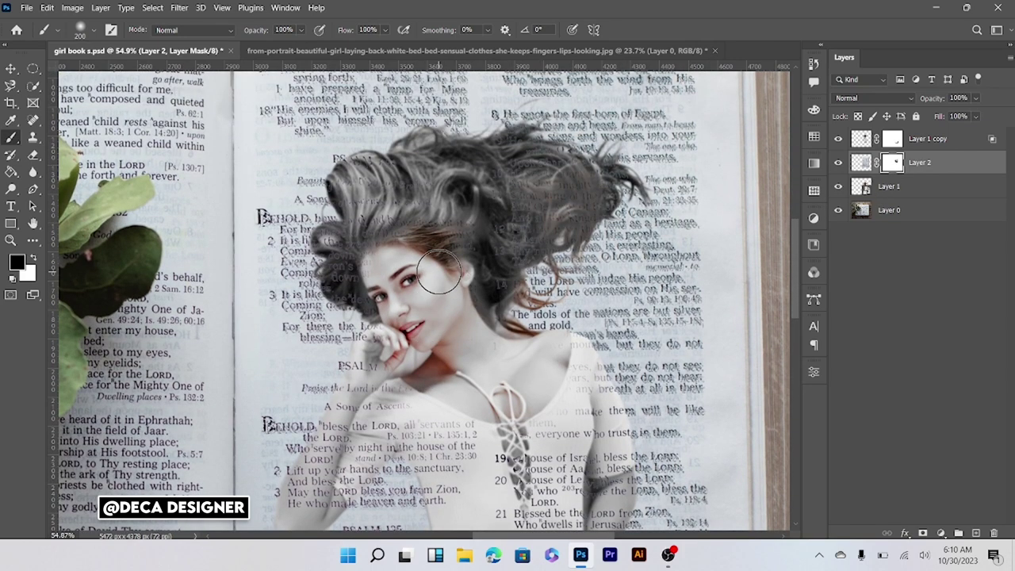
mouse_move(440, 238)
mouse_down()
mouse_move(431, 164)
mouse_move(475, 206)
mouse_move(437, 294)
mouse_move(587, 193)
mouse_up()
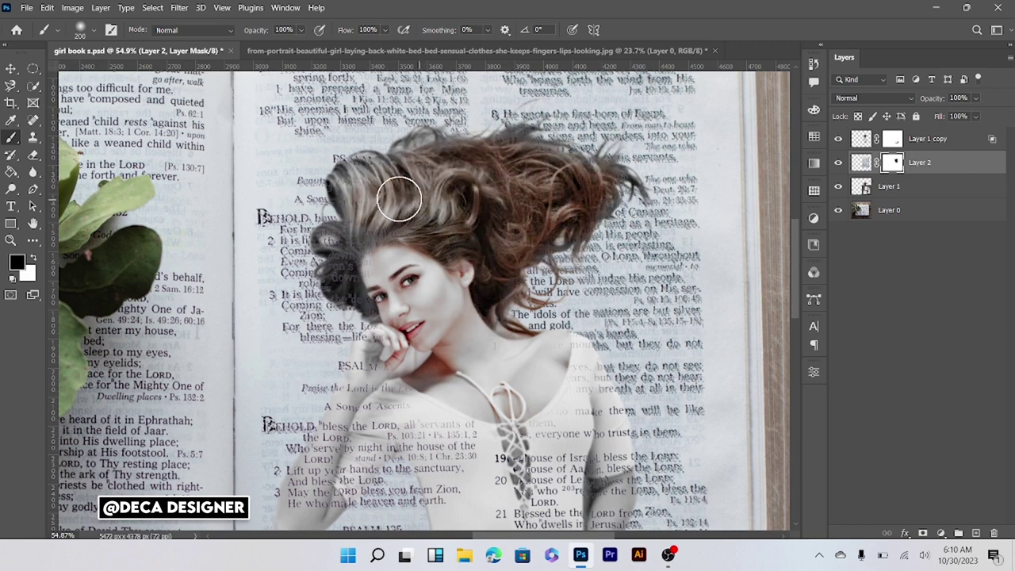
mouse_move(398, 199)
mouse_down()
mouse_move(346, 267)
mouse_move(347, 214)
mouse_up()
scroll(446, 290, down, 2)
scroll(445, 290, down, 1)
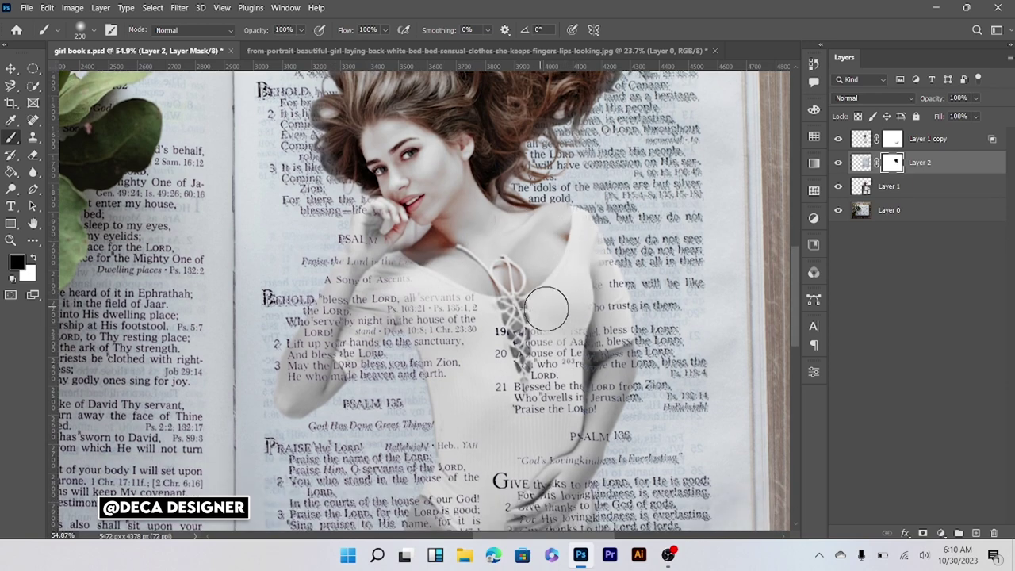
scroll(535, 306, up, 2)
mouse_move(368, 143)
mouse_down()
mouse_move(491, 118)
mouse_move(616, 151)
mouse_move(507, 254)
mouse_move(406, 255)
mouse_move(420, 293)
mouse_move(444, 290)
mouse_move(381, 267)
mouse_up()
scroll(462, 276, down, 1)
scroll(382, 270, down, 1)
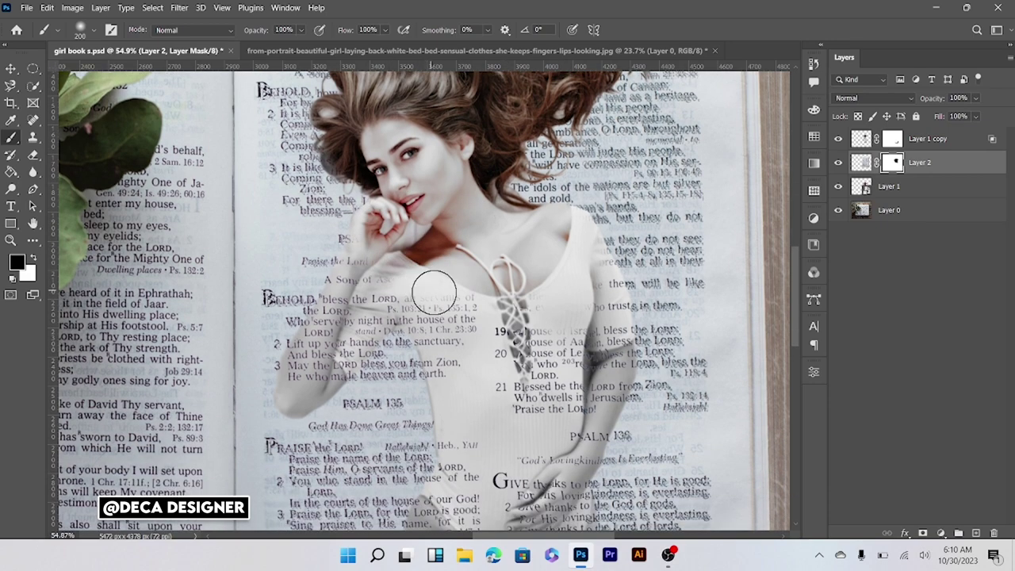
scroll(430, 294, down, 2)
scroll(476, 333, up, 2)
scroll(465, 340, down, 1)
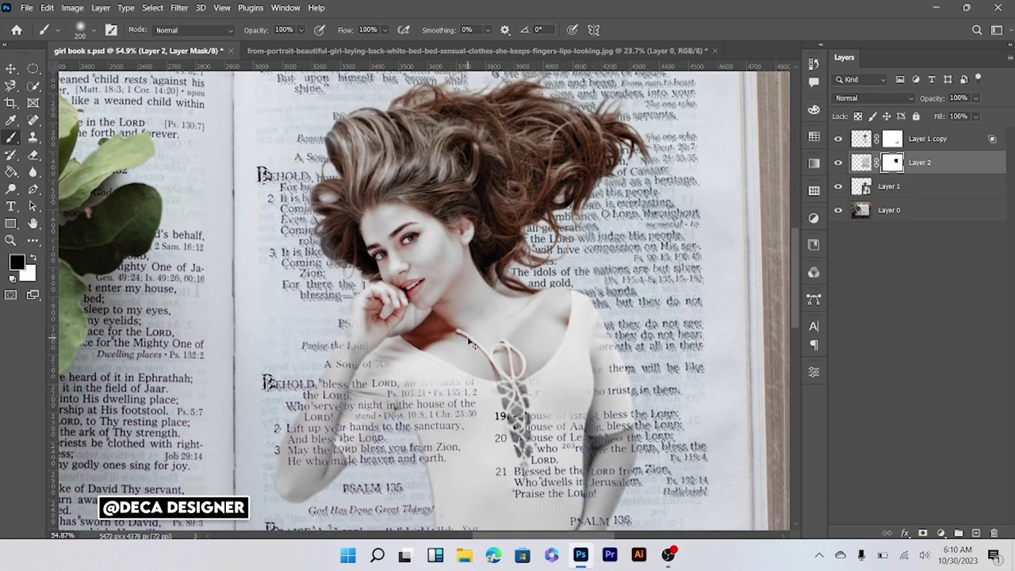
scroll(468, 341, down, 3)
scroll(570, 369, up, 3)
scroll(511, 242, up, 1)
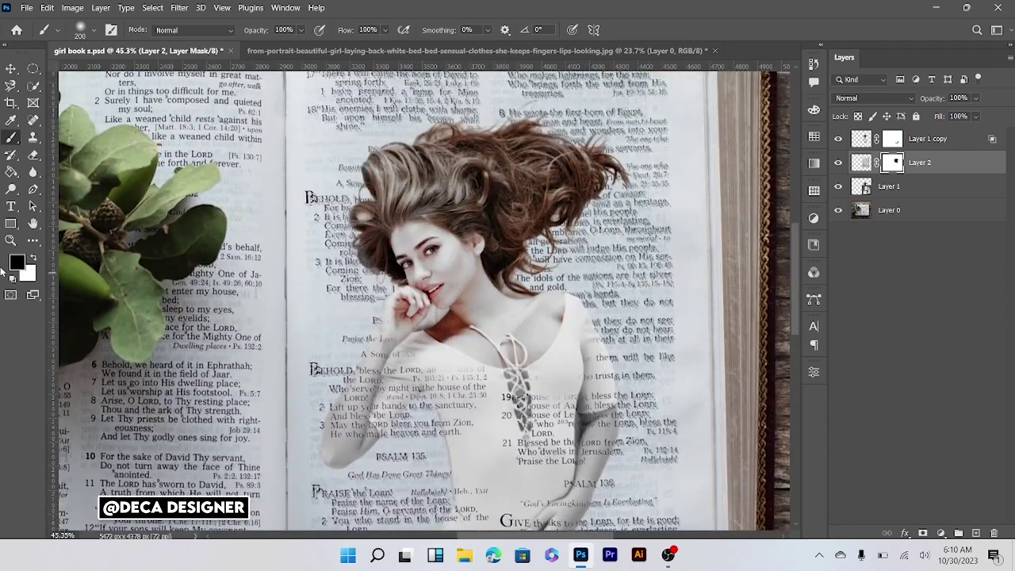
Undo a trial white stroke on the hair and repaint the neck black to clear its text.
key(x)
mouse_move(369, 185)
mouse_down()
mouse_move(452, 127)
mouse_move(547, 127)
mouse_move(569, 221)
mouse_move(527, 281)
mouse_move(432, 170)
mouse_move(521, 163)
mouse_move(574, 174)
mouse_move(416, 154)
mouse_move(396, 199)
mouse_move(532, 249)
mouse_move(572, 208)
mouse_up()
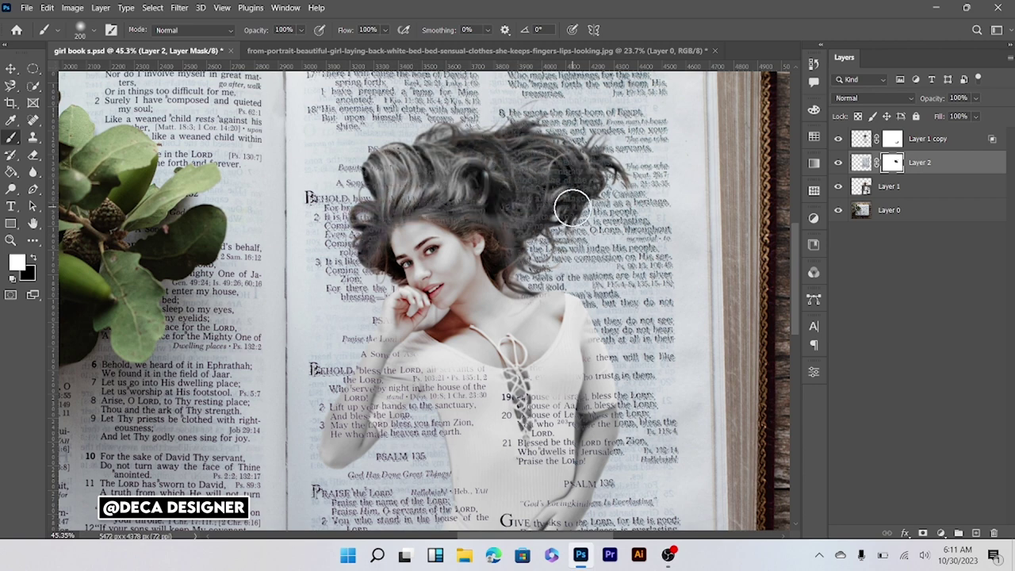
scroll(524, 262, down, 1)
key(ctrl+z)
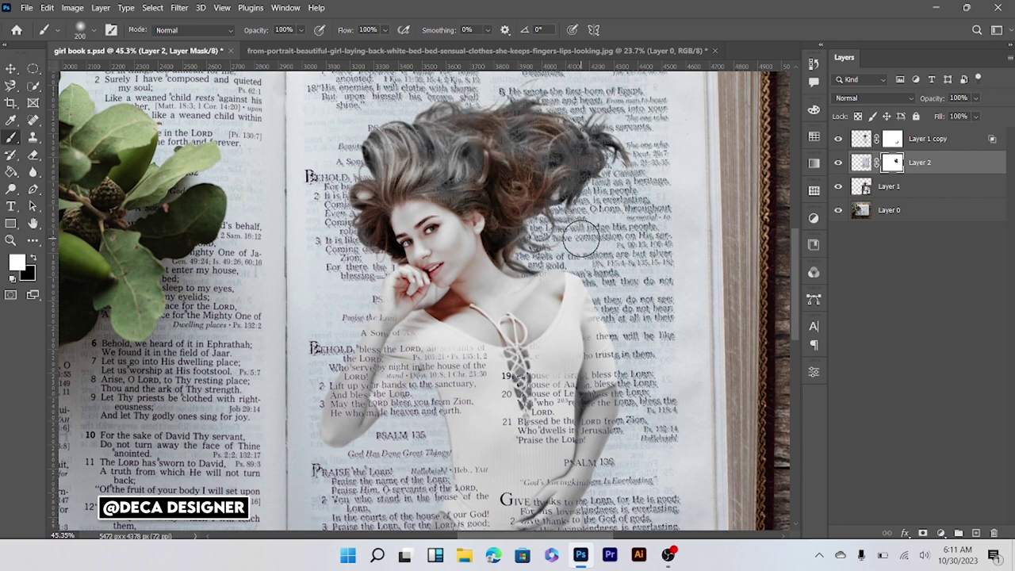
key(ctrl+z)
key(ctrl+z)
key(ctrl+z)
key(ctrl+z)
key(ctrl+z)
key(ctrl+z)
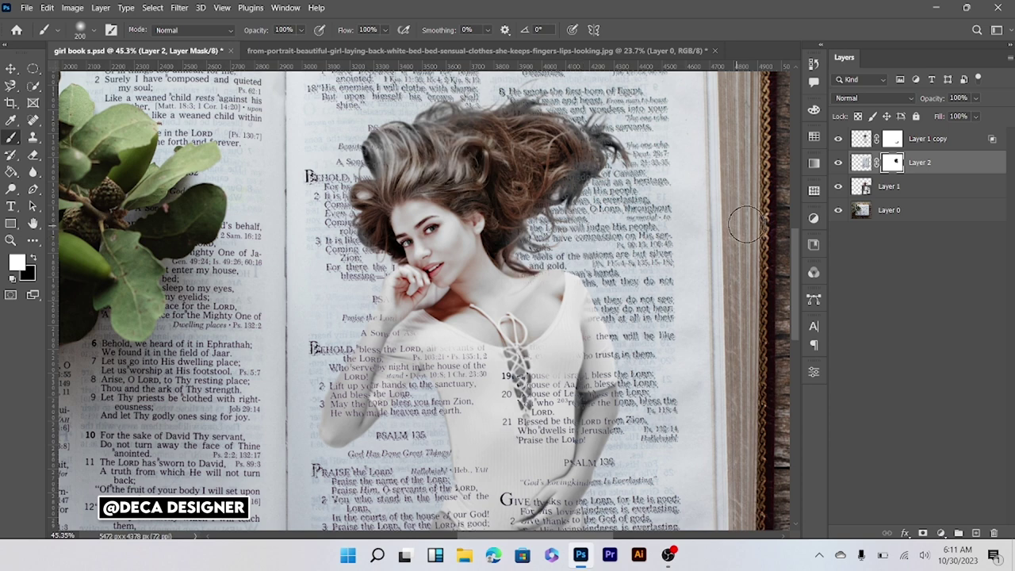
key(ctrl+z)
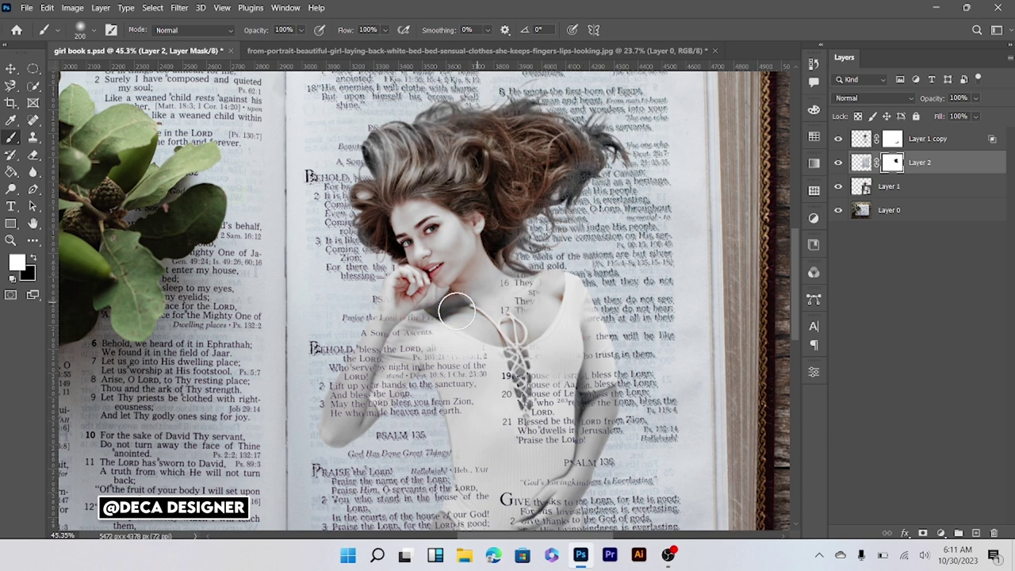
drag(457, 311, 535, 266)
key(x)
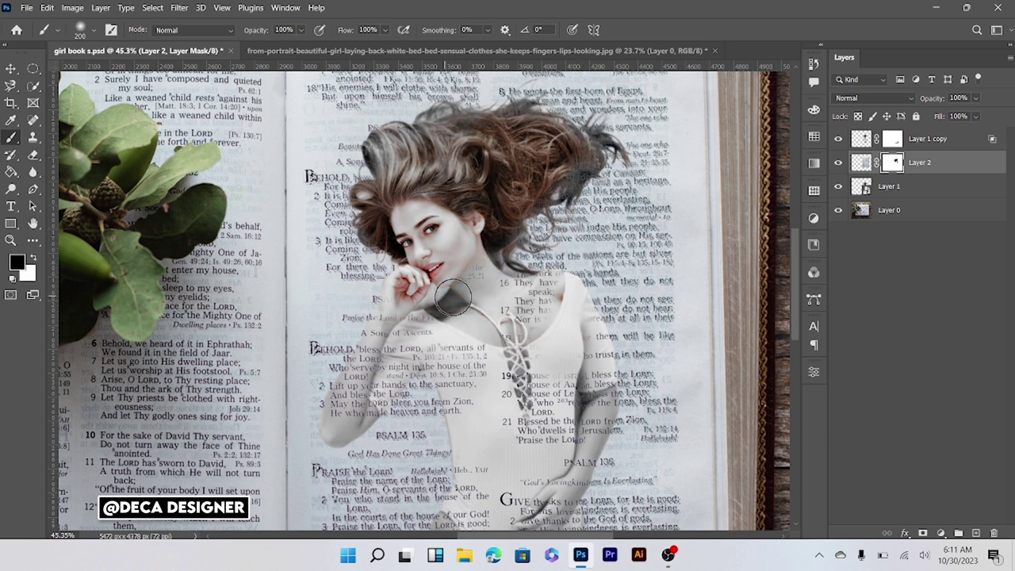
scroll(441, 329, up, 2)
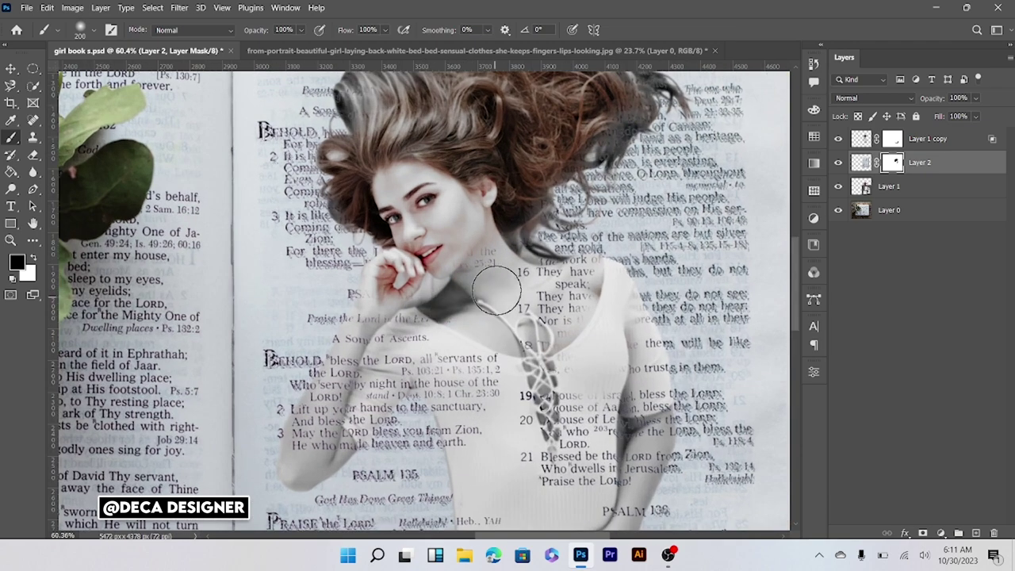
mouse_move(497, 291)
mouse_down()
mouse_move(476, 272)
mouse_move(555, 290)
mouse_move(516, 317)
mouse_move(466, 310)
mouse_move(444, 335)
mouse_move(468, 311)
mouse_up()
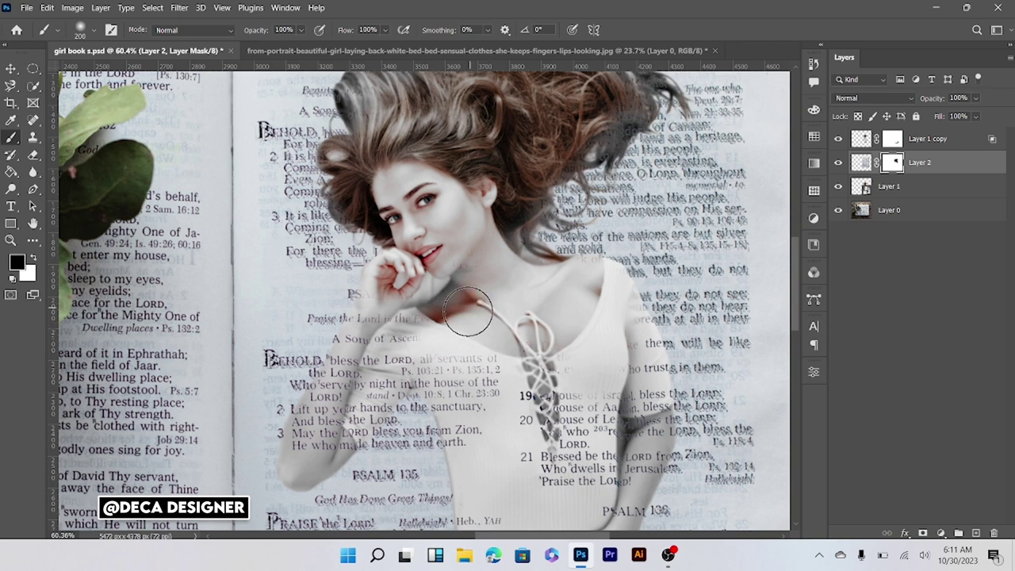
Set the brush opacity to 39% and fit the whole document in the window.
scroll(383, 231, up, 3)
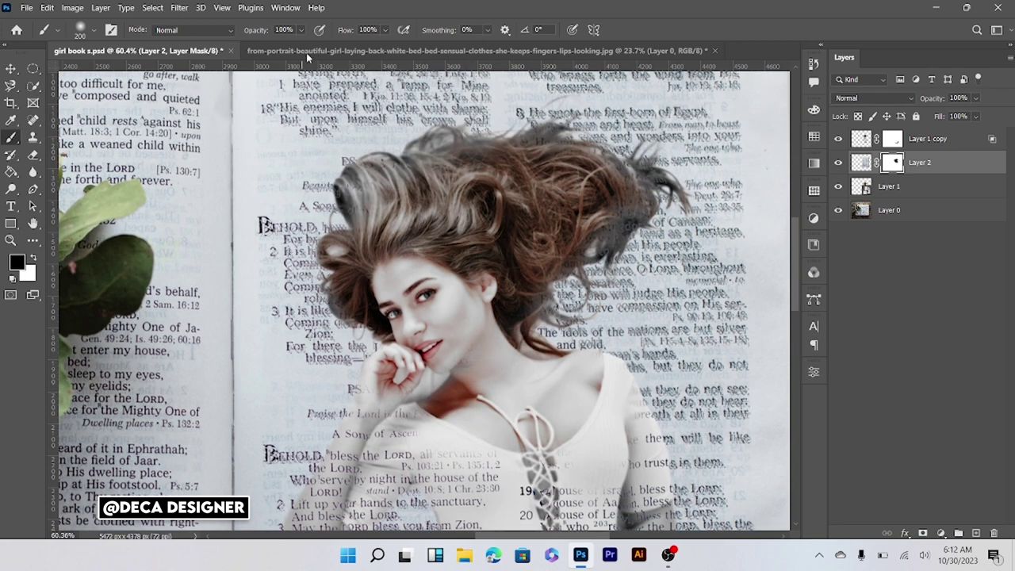
key(3)
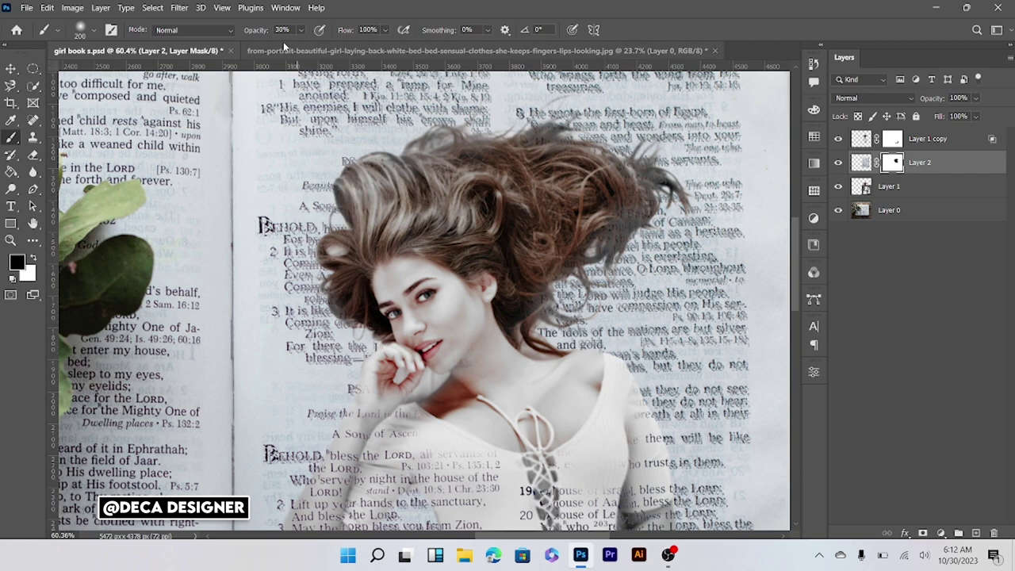
key(3)
key(9)
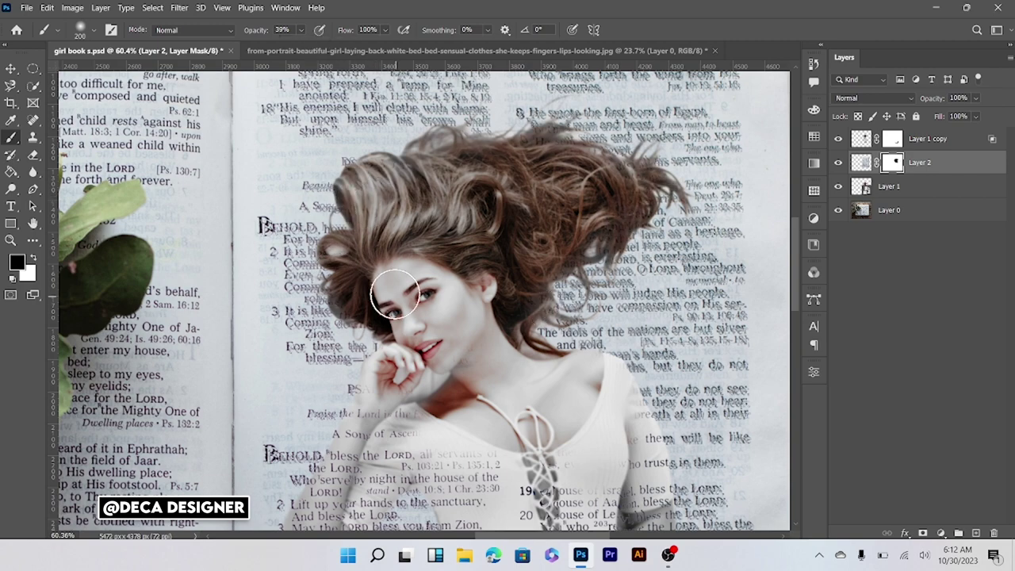
scroll(394, 295, down, 2)
scroll(433, 295, down, 3)
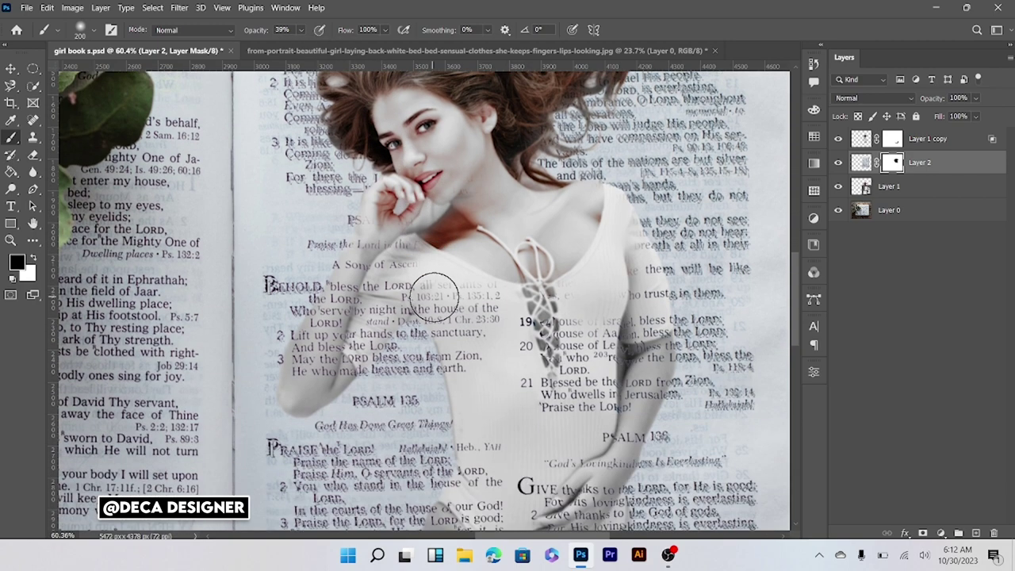
scroll(440, 298, down, 2)
scroll(447, 294, down, 3)
scroll(442, 295, up, 3)
scroll(444, 299, up, 4)
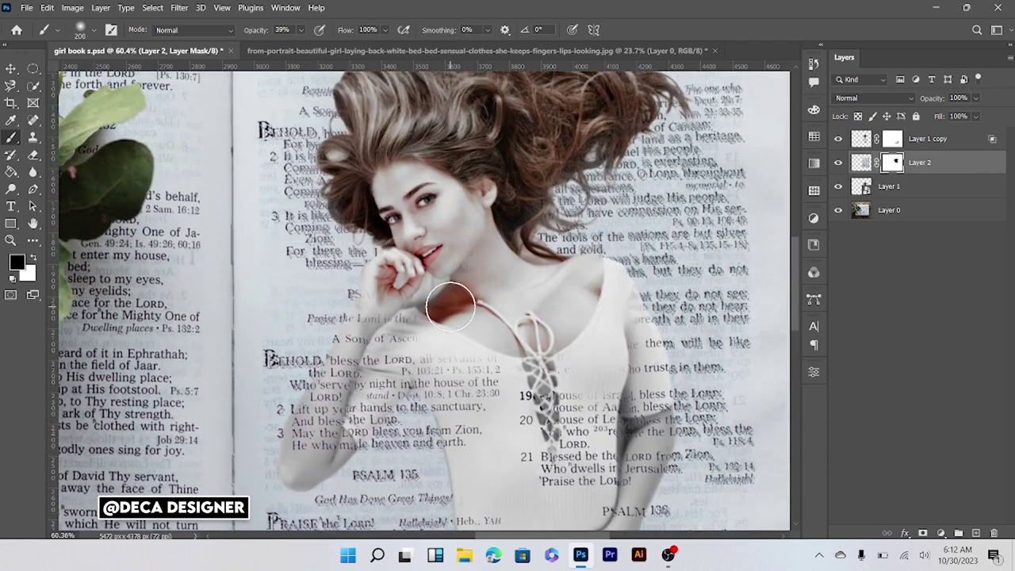
key(ctrl+0)
alt+scroll(560, 268, up, 1)
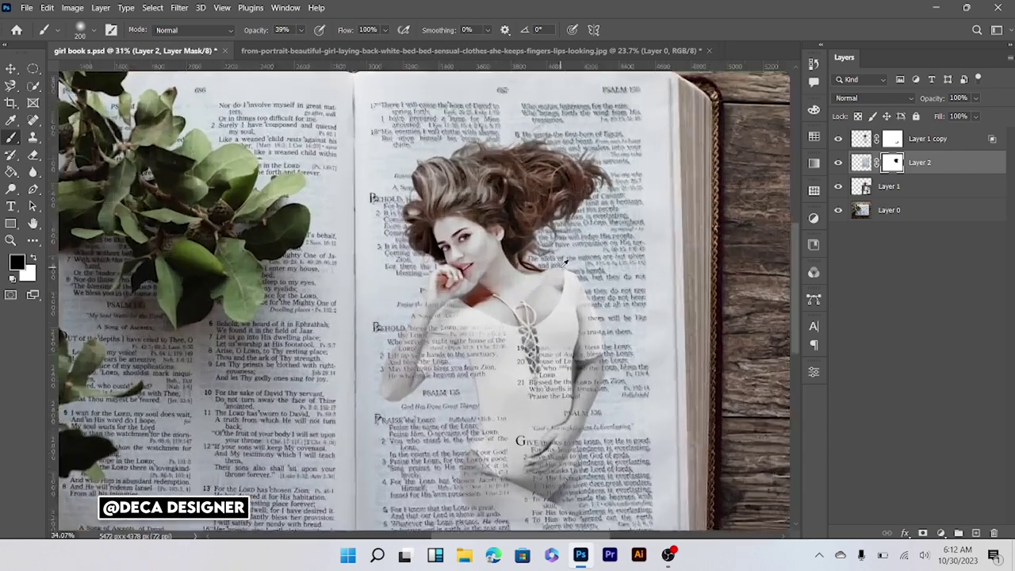
alt+scroll(559, 269, up, 1)
alt+scroll(560, 268, up, 1)
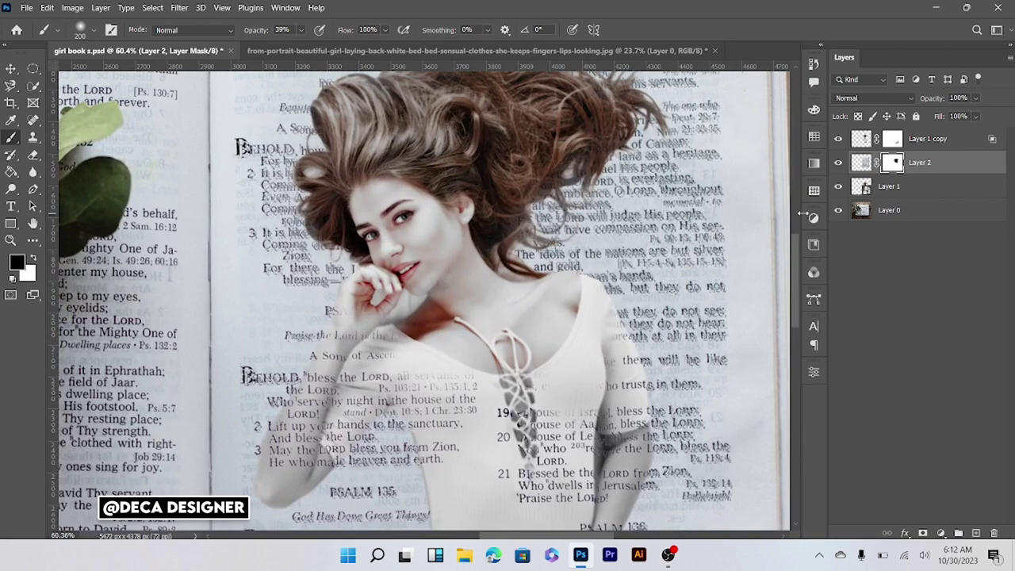
Toggle Layer 2, Layer 1 and Layer 1 copy visibility to compare, leaving all visible.
click(838, 163)
click(838, 163)
alt+scroll(675, 232, down, 1)
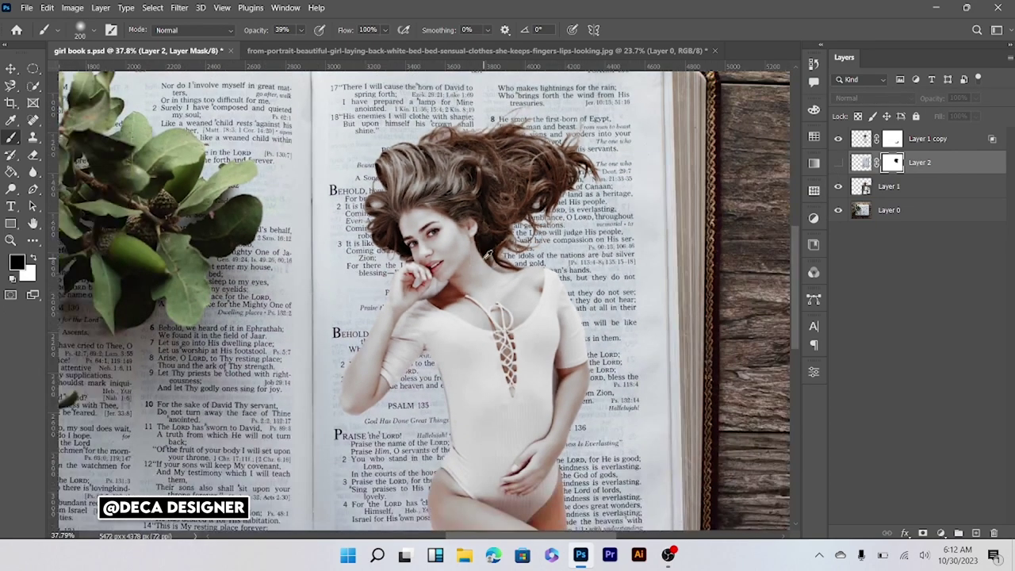
scroll(758, 225, down, 2)
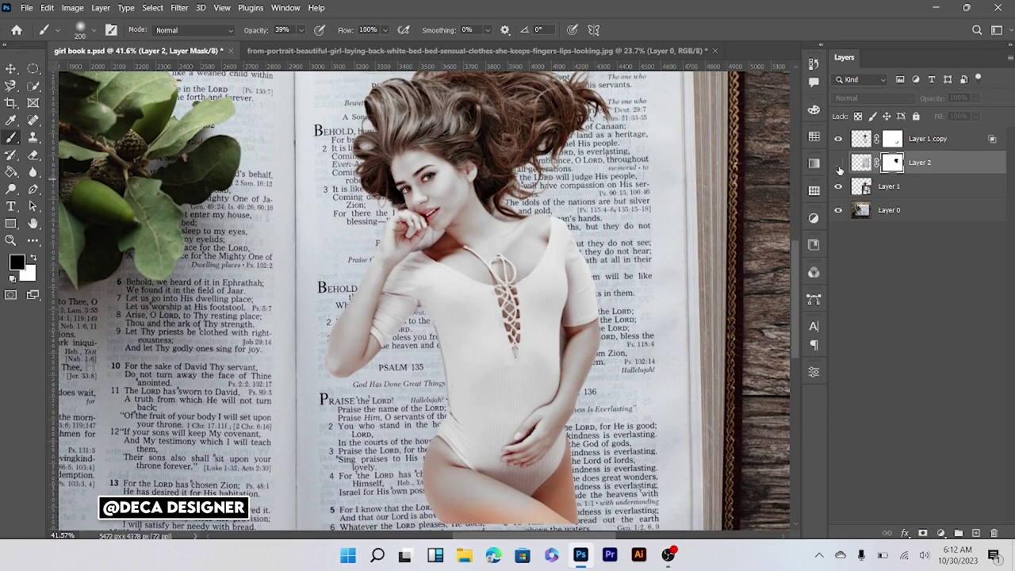
click(838, 163)
click(838, 163)
click(840, 187)
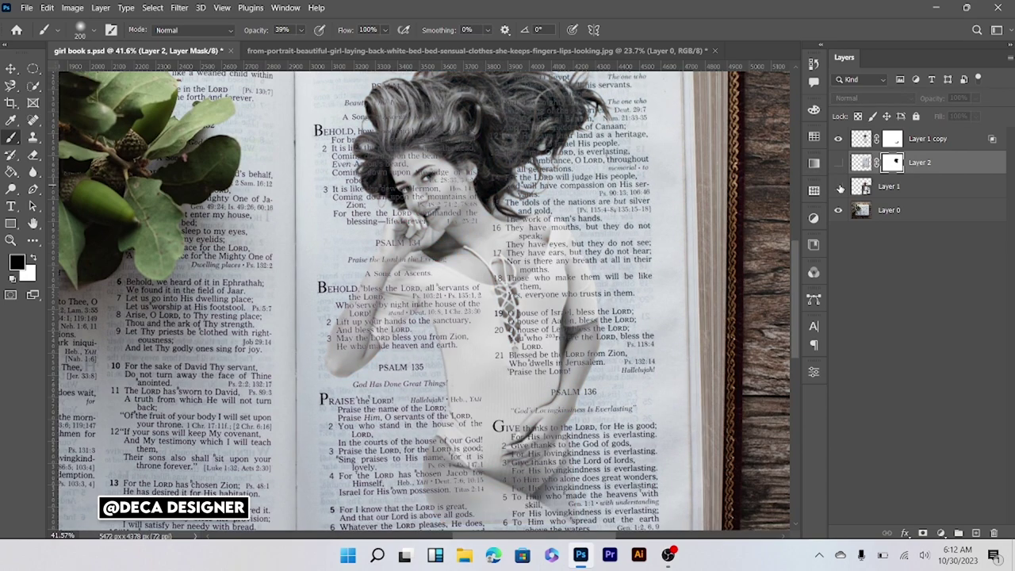
click(840, 187)
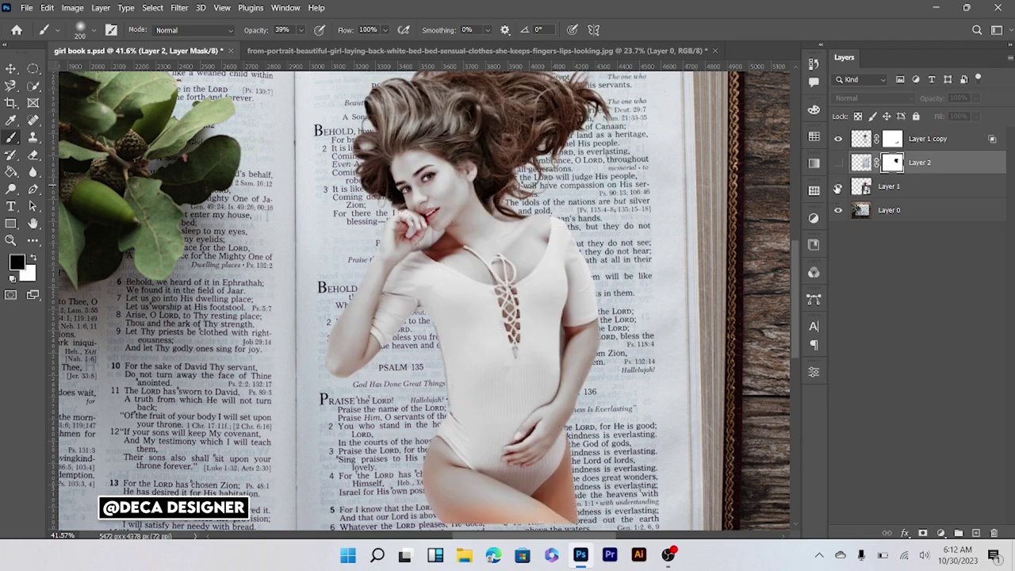
click(837, 165)
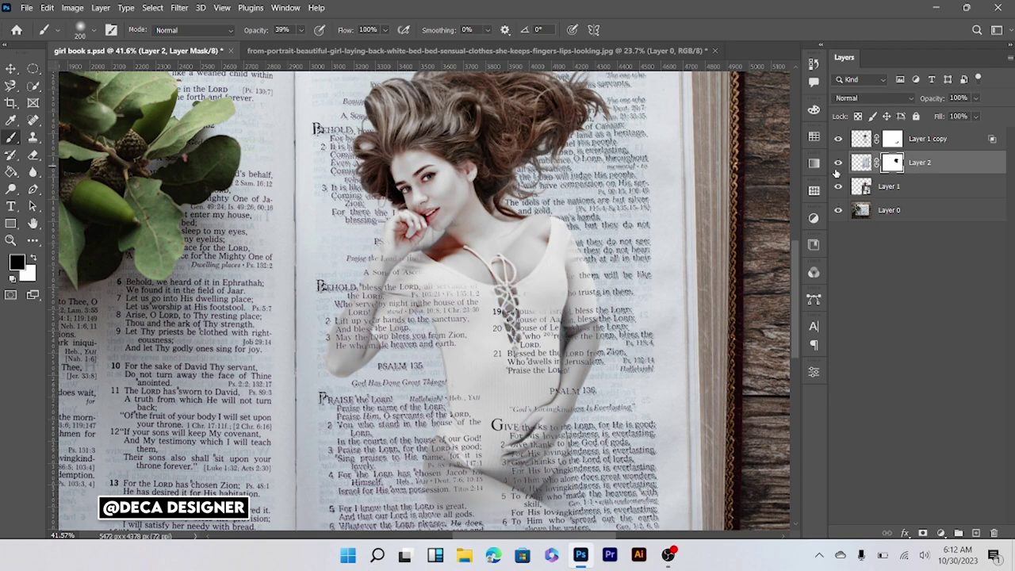
click(838, 140)
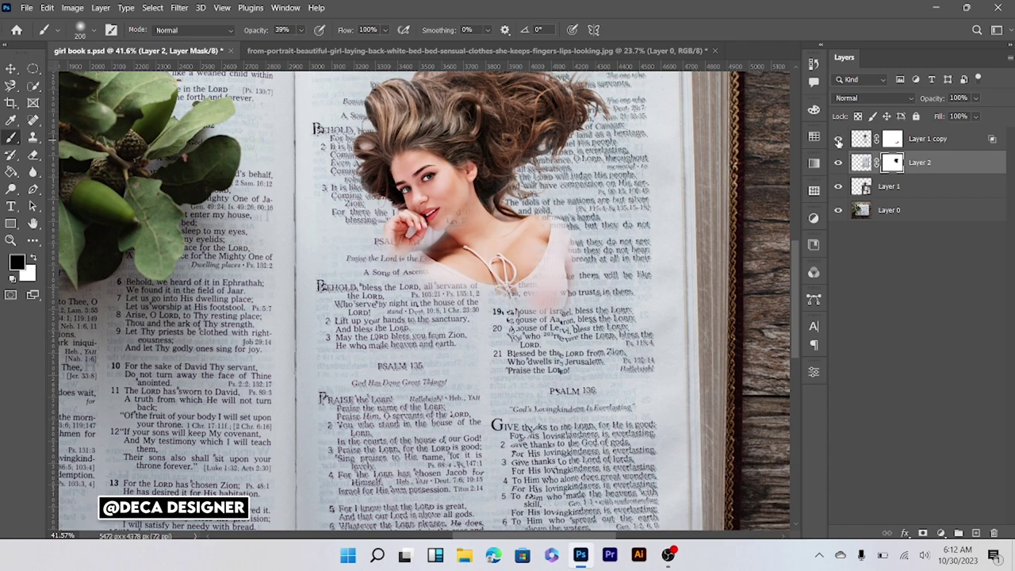
click(838, 140)
Make Layer 1 copy the active layer with the Move tool selected.
click(932, 150)
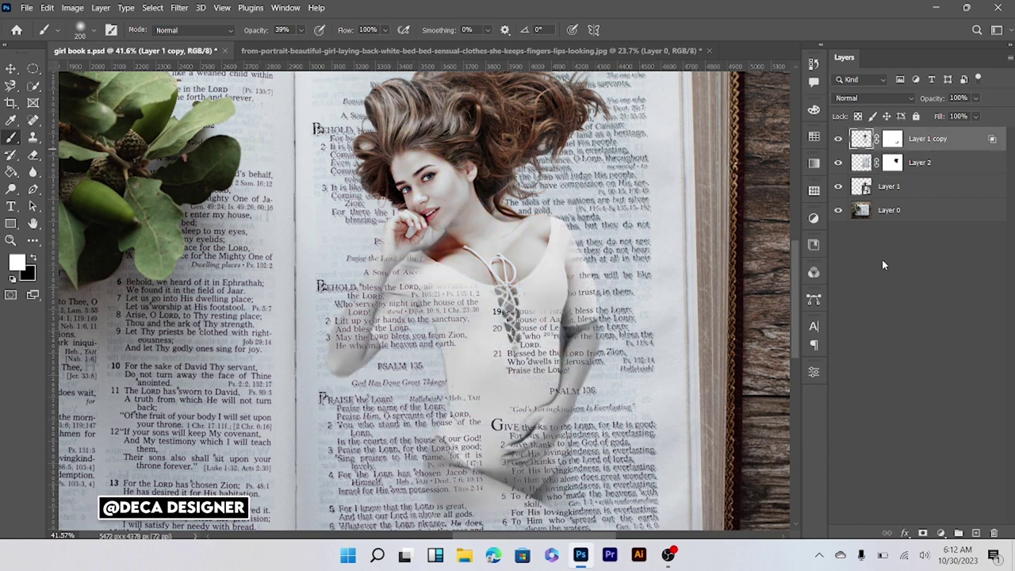
scroll(686, 296, down, 2)
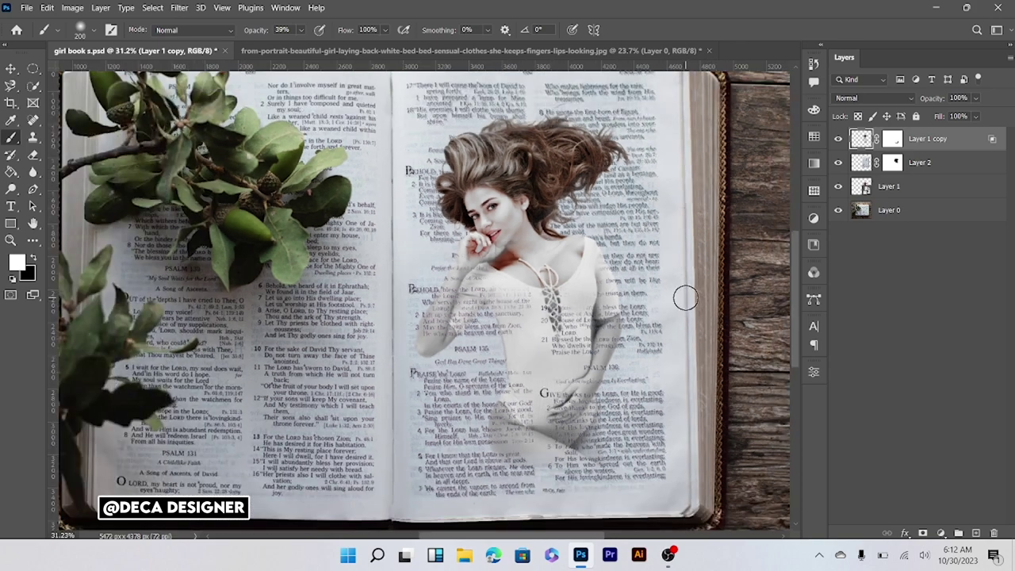
scroll(686, 295, up, 1)
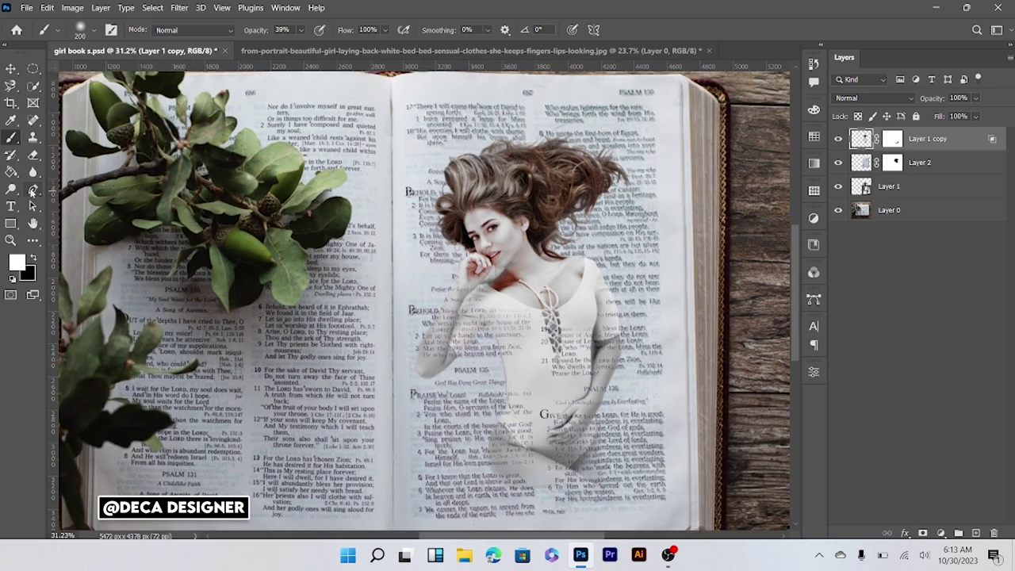
click(12, 68)
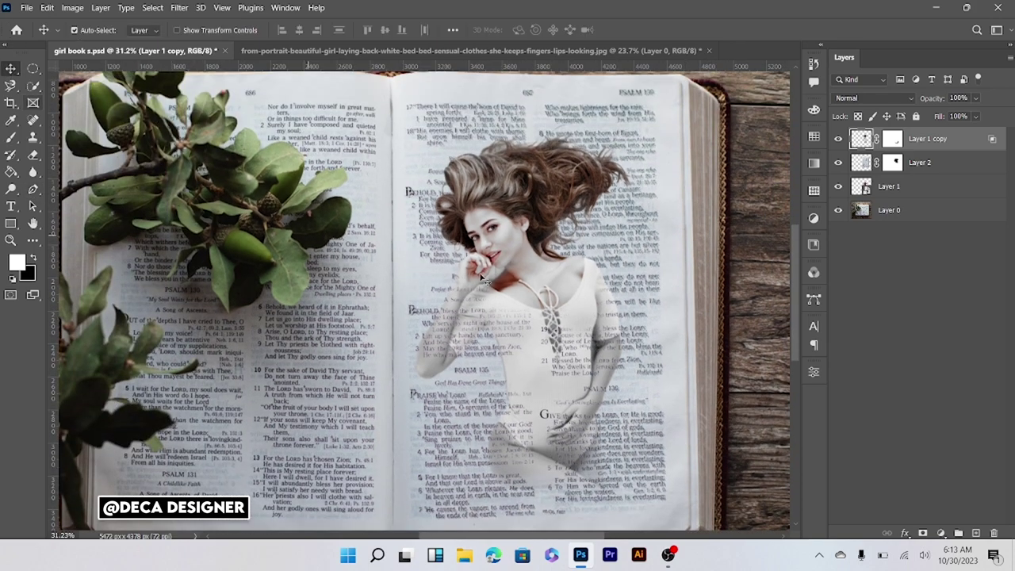
scroll(499, 325, down, 2)
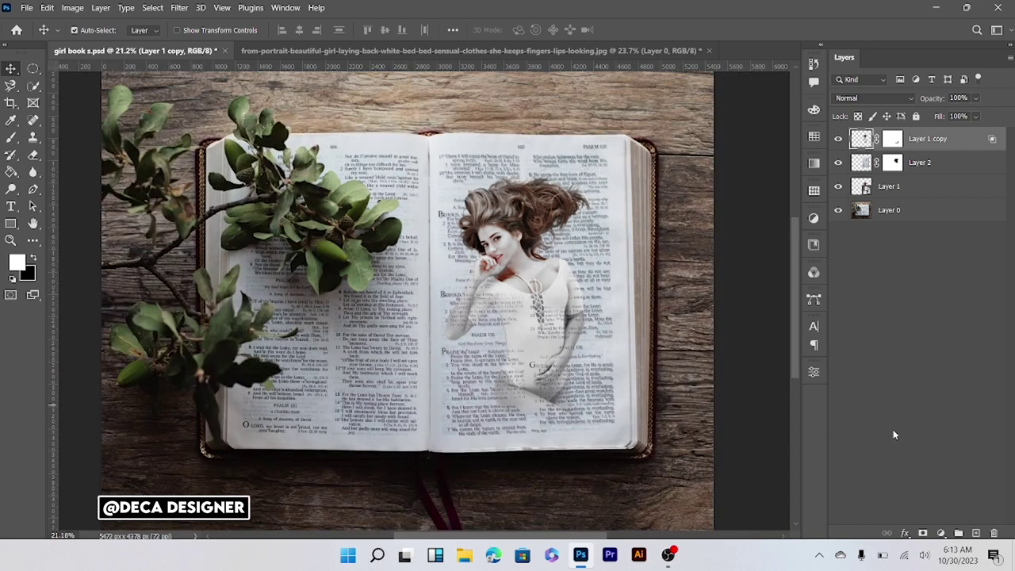
Add a Levels adjustment layer with the black input raised to 35.
click(941, 532)
click(927, 355)
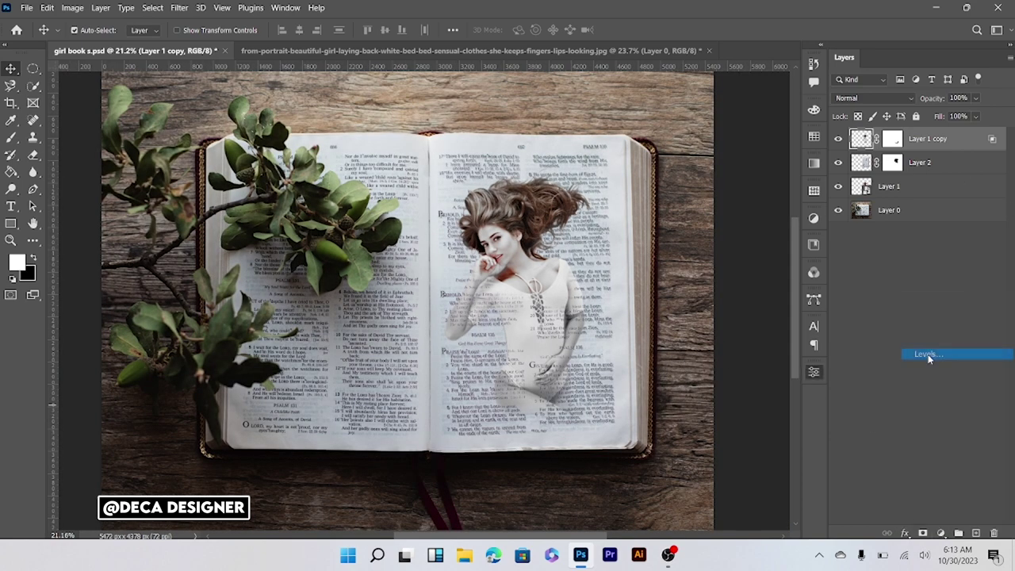
drag(735, 295, 753, 104)
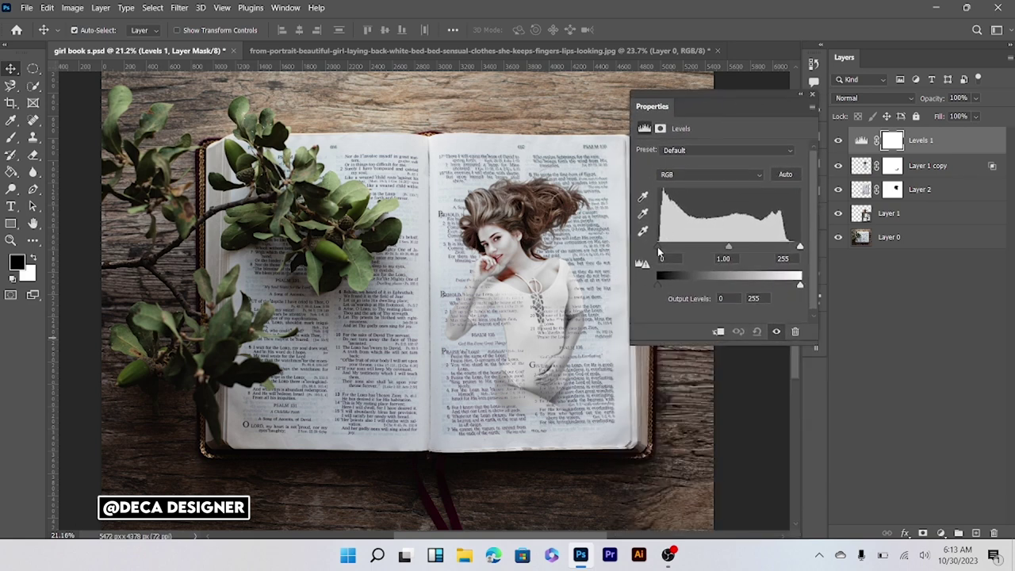
drag(658, 251, 678, 253)
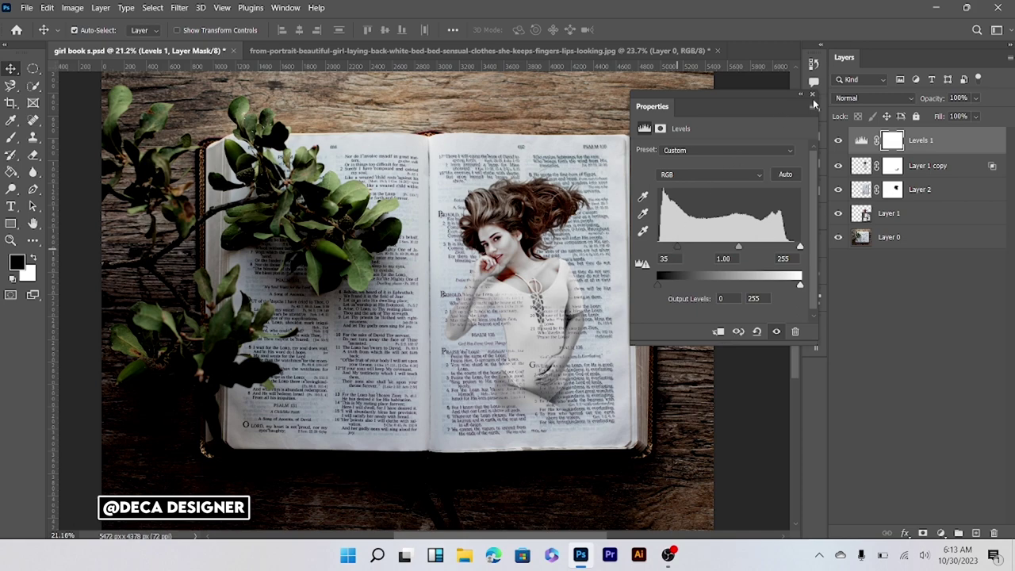
click(812, 95)
scroll(533, 224, up, 2)
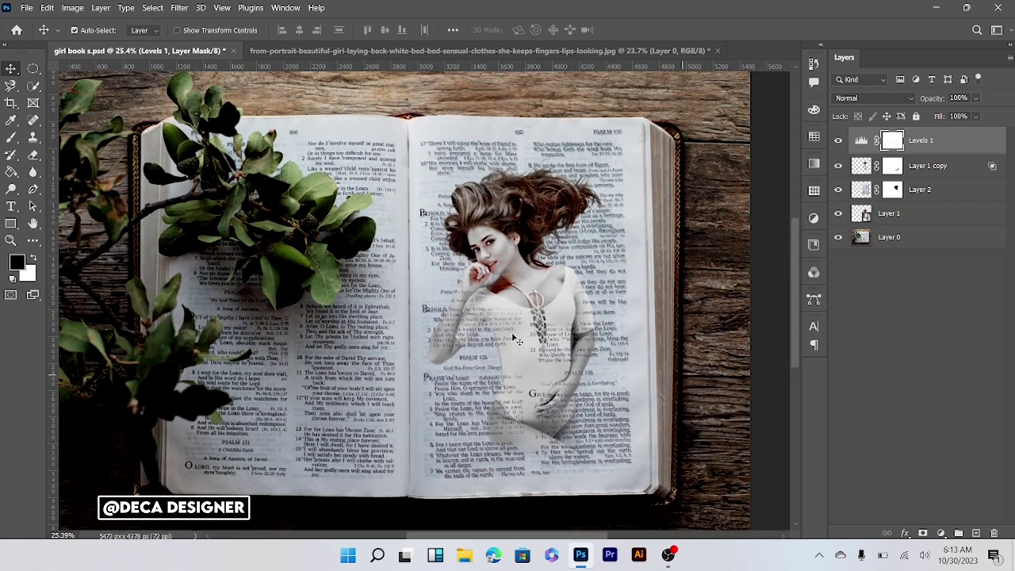
scroll(513, 337, up, 1)
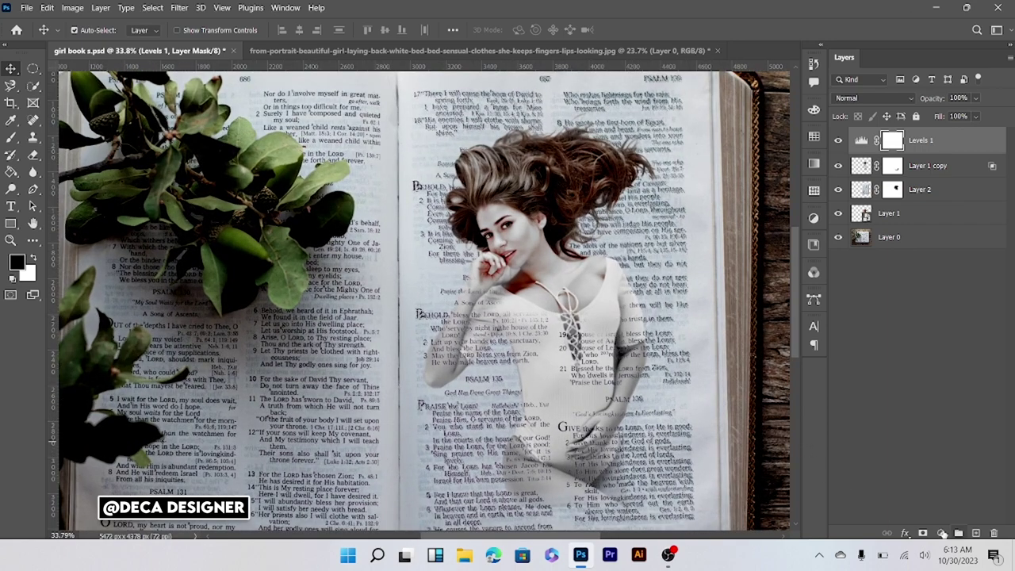
Add a Curves layer with a midtone point on RGB and a slight Red channel nudge.
click(942, 533)
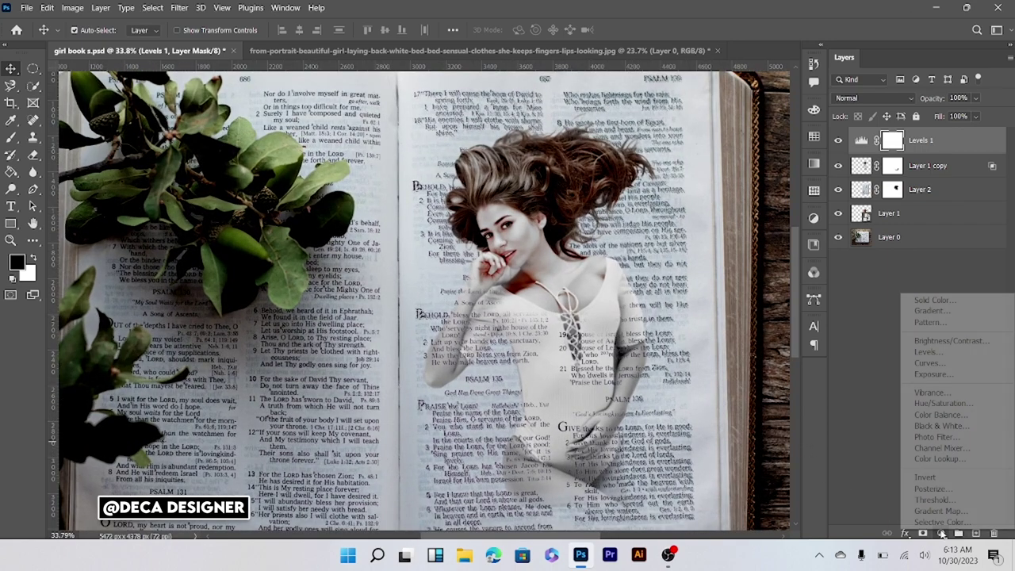
click(929, 363)
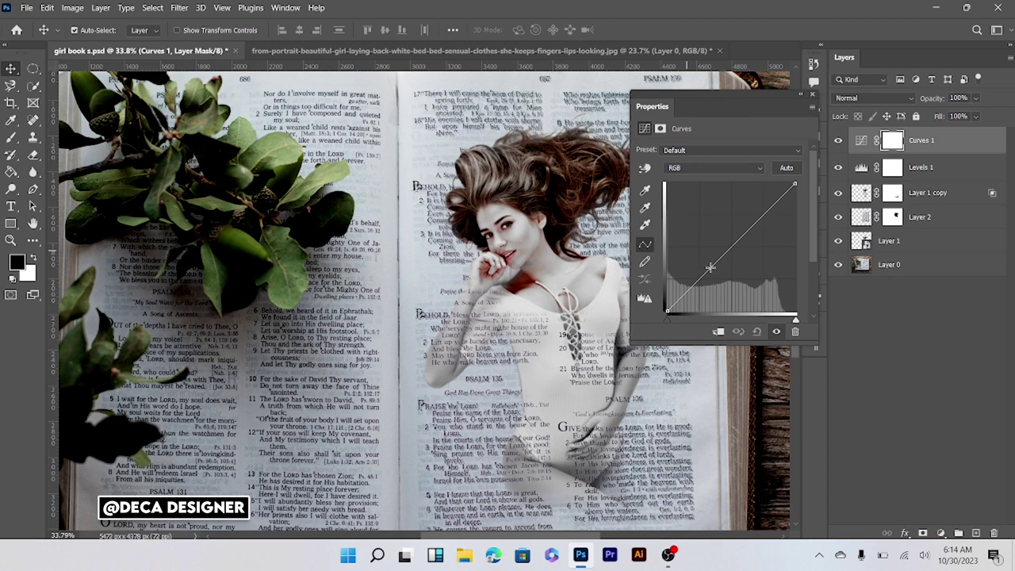
click(710, 264)
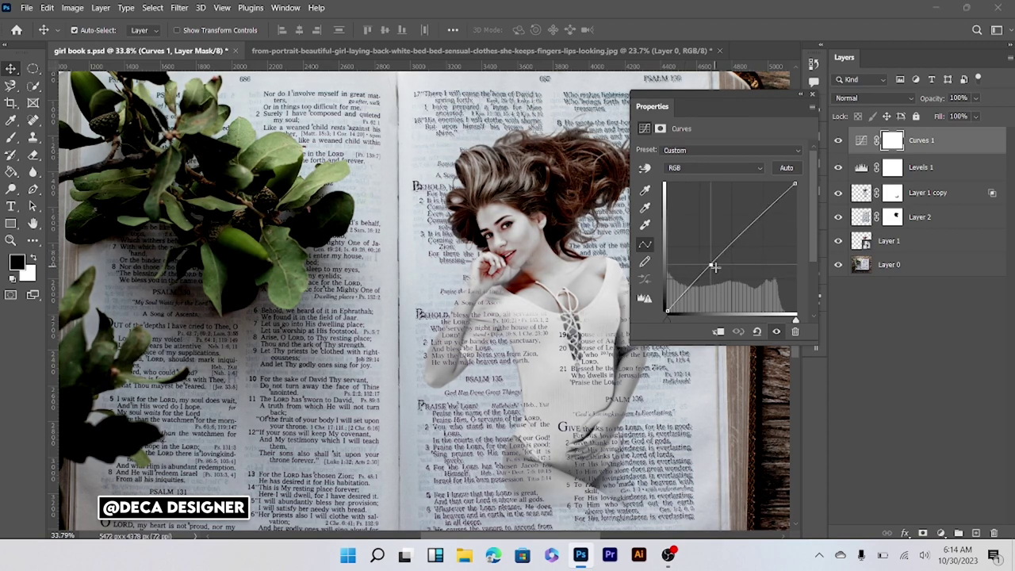
drag(710, 264, 717, 260)
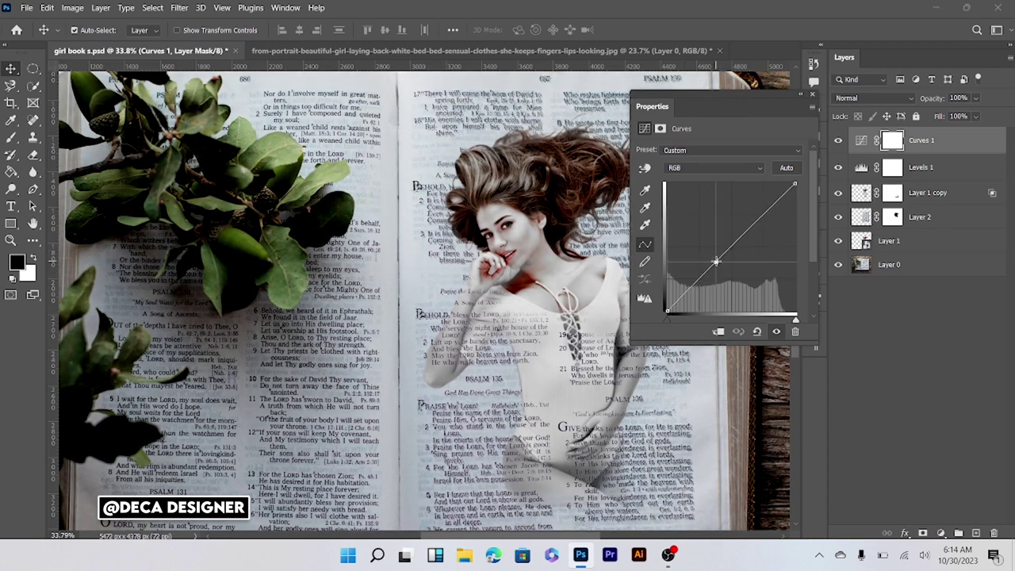
click(688, 168)
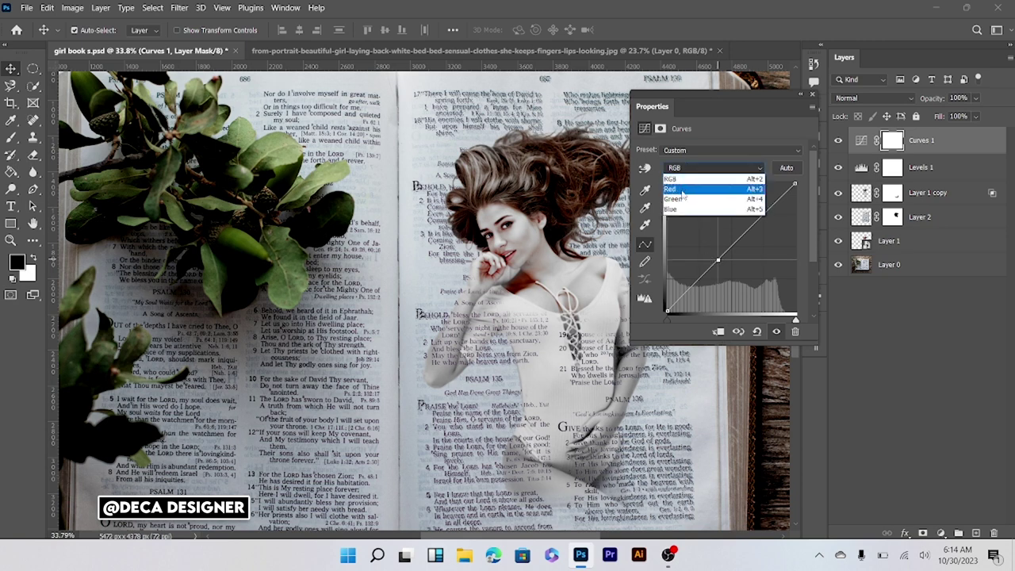
click(681, 190)
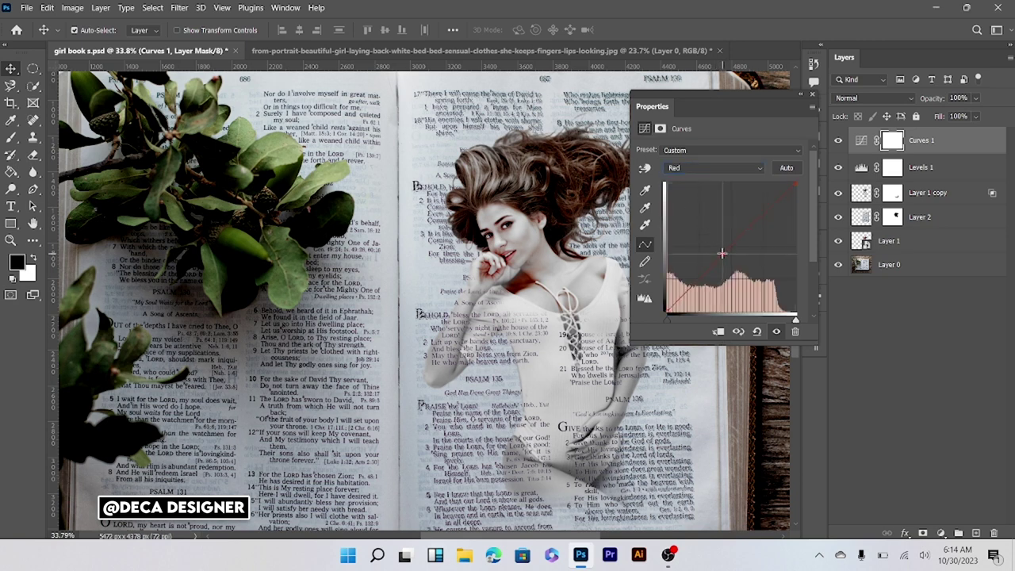
click(721, 252)
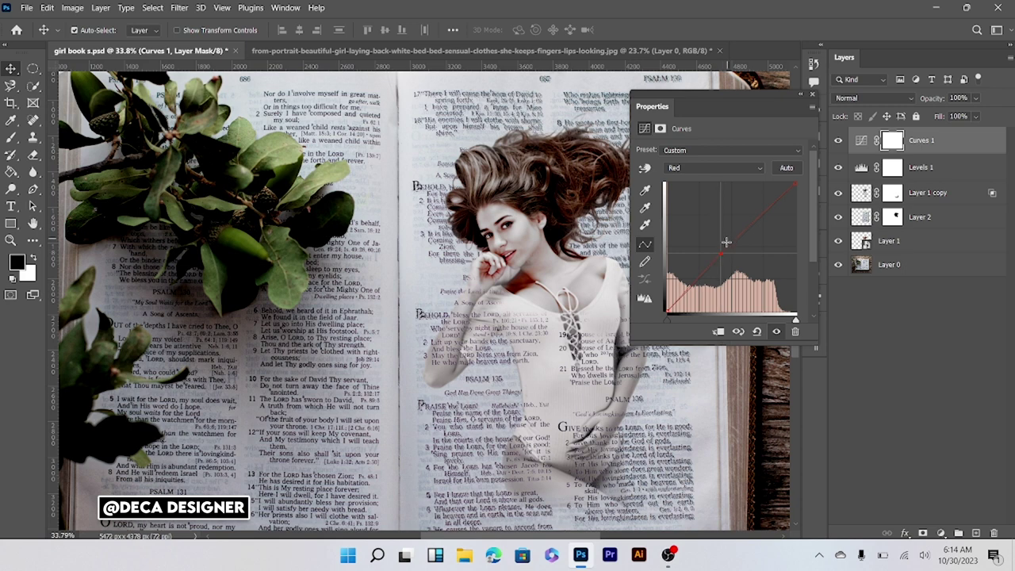
drag(724, 249, 727, 250)
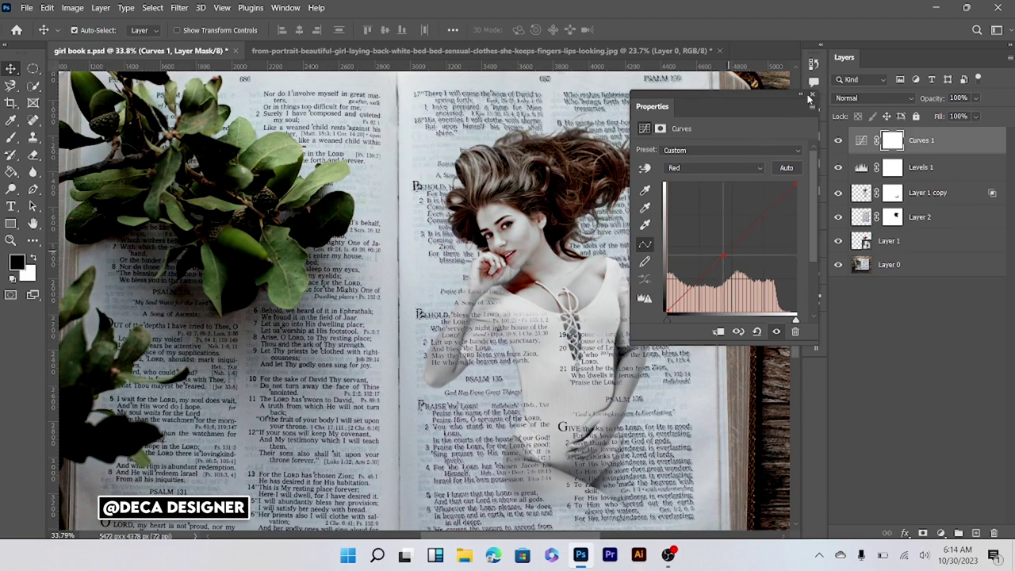
Close the Curves 1 properties and show the new adjustment layer menu.
click(810, 98)
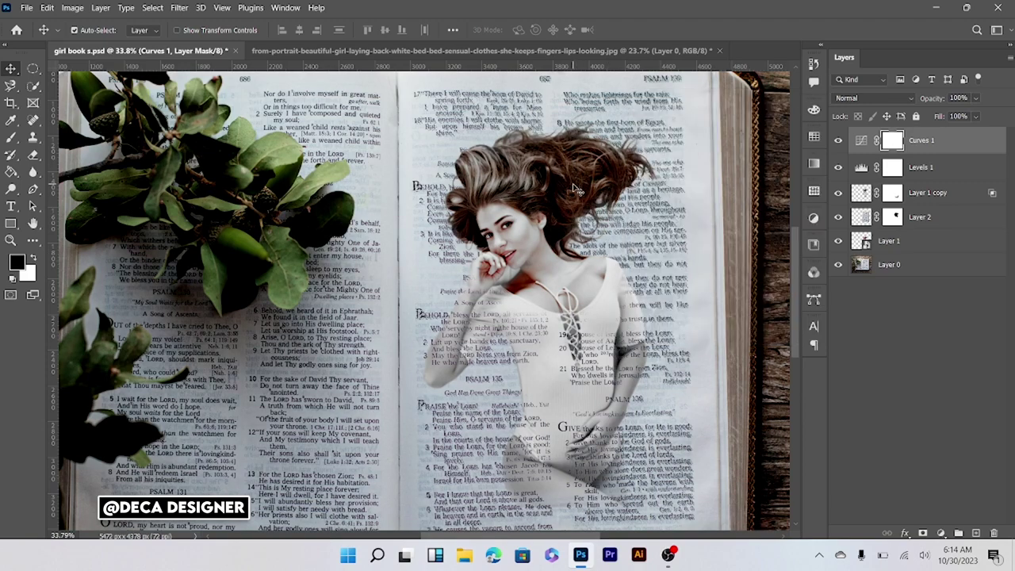
scroll(568, 194, down, 3)
scroll(568, 194, up, 3)
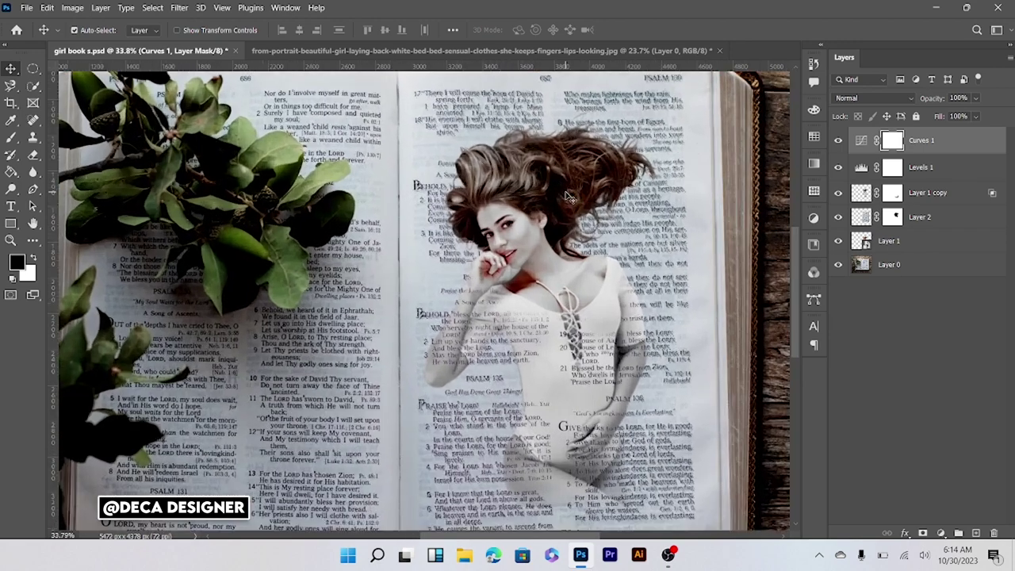
scroll(569, 198, down, 1)
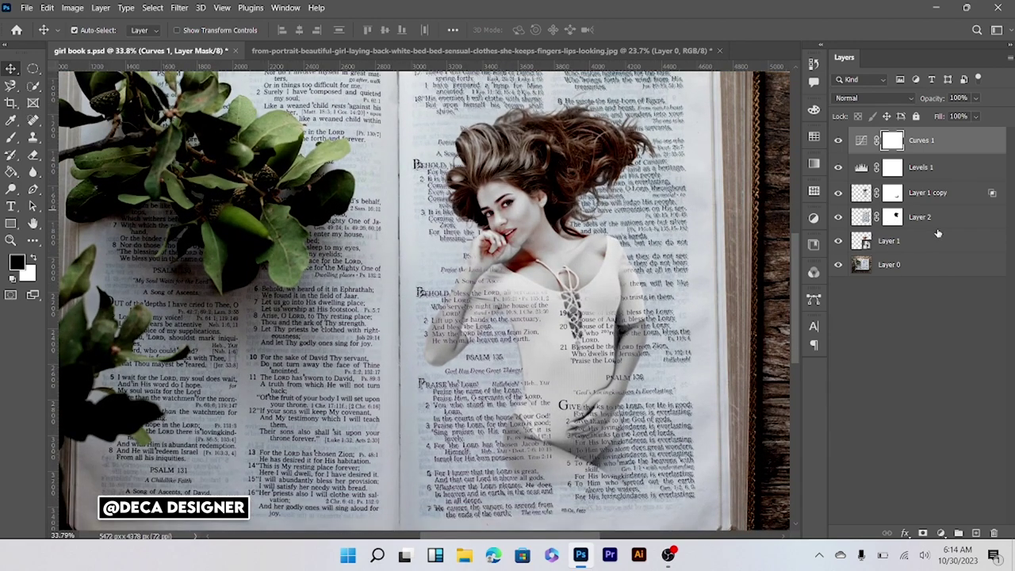
click(941, 533)
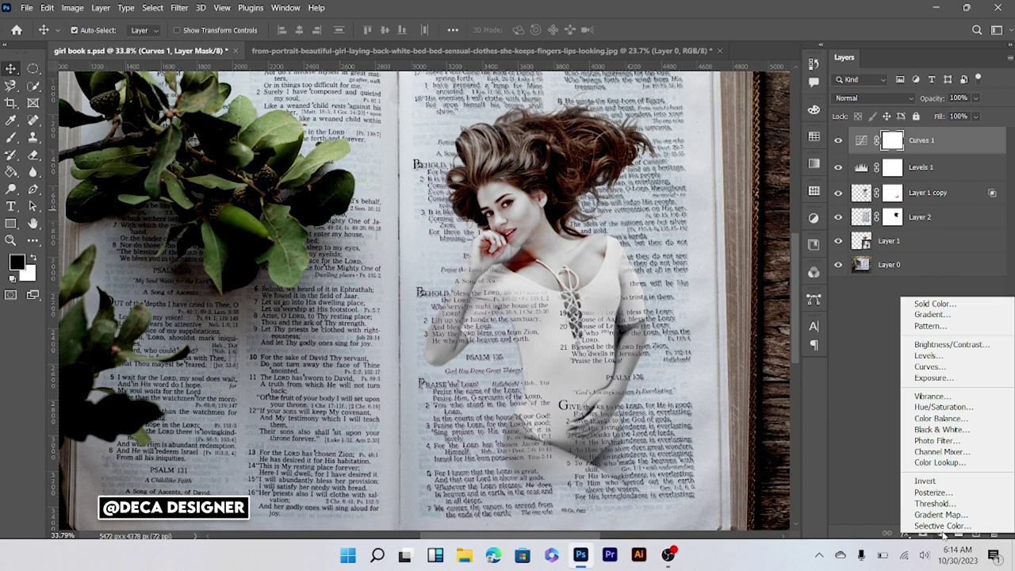
Create an Exposure 1 layer: exposure +0.28, offset +0.0083, gamma correction 0.94.
click(929, 377)
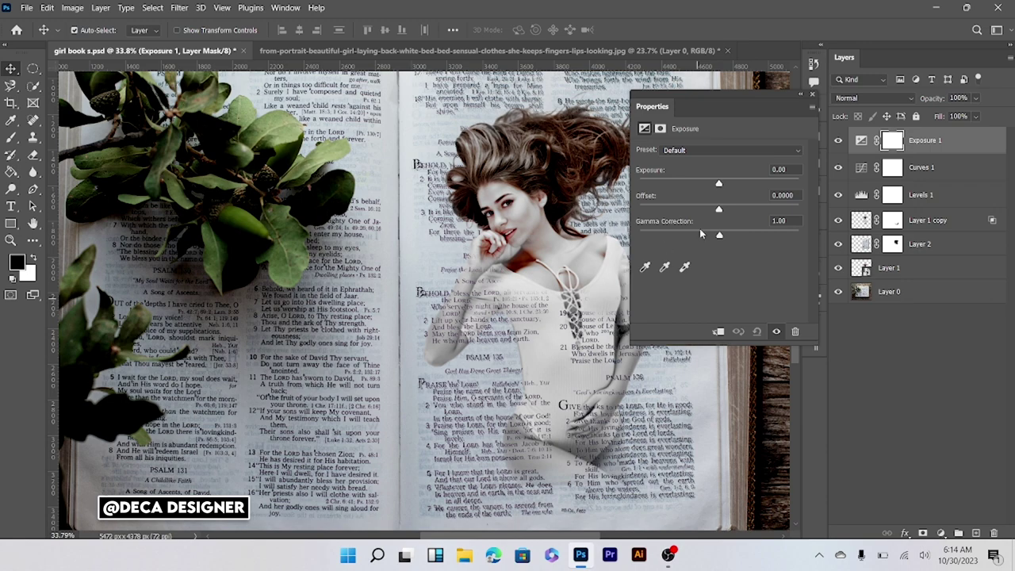
drag(719, 188, 721, 188)
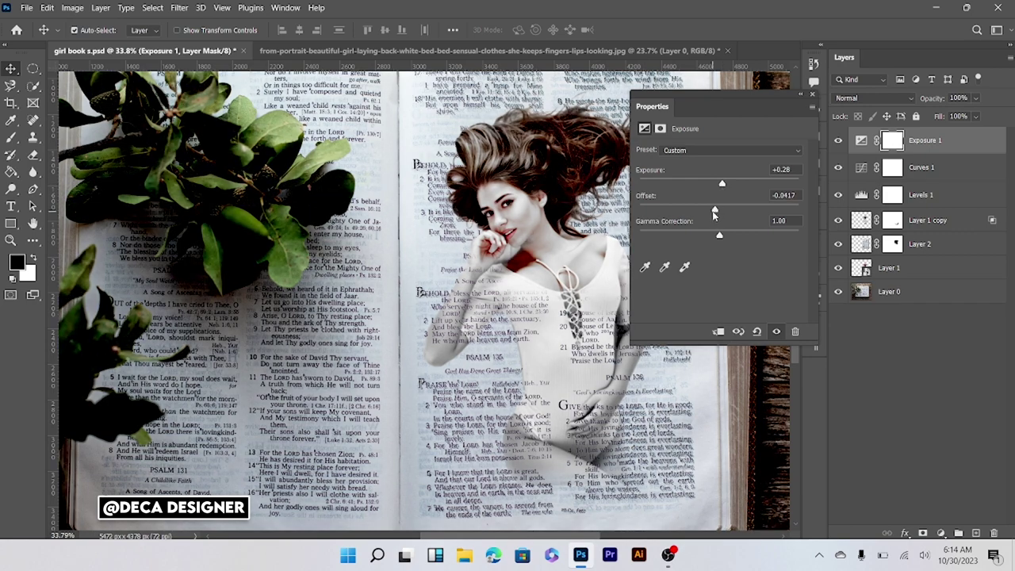
drag(718, 211, 718, 237)
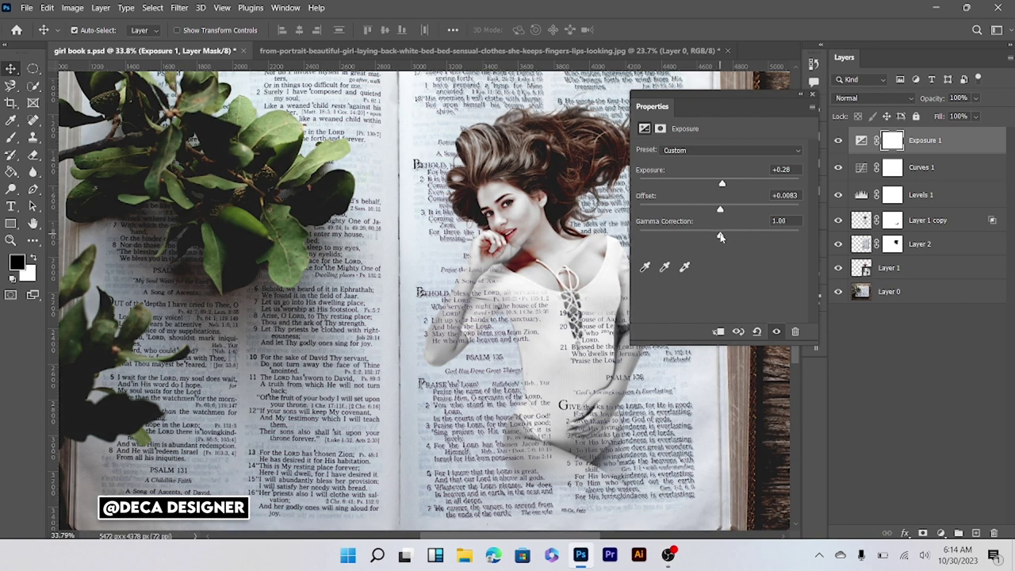
drag(722, 234, 725, 234)
click(815, 93)
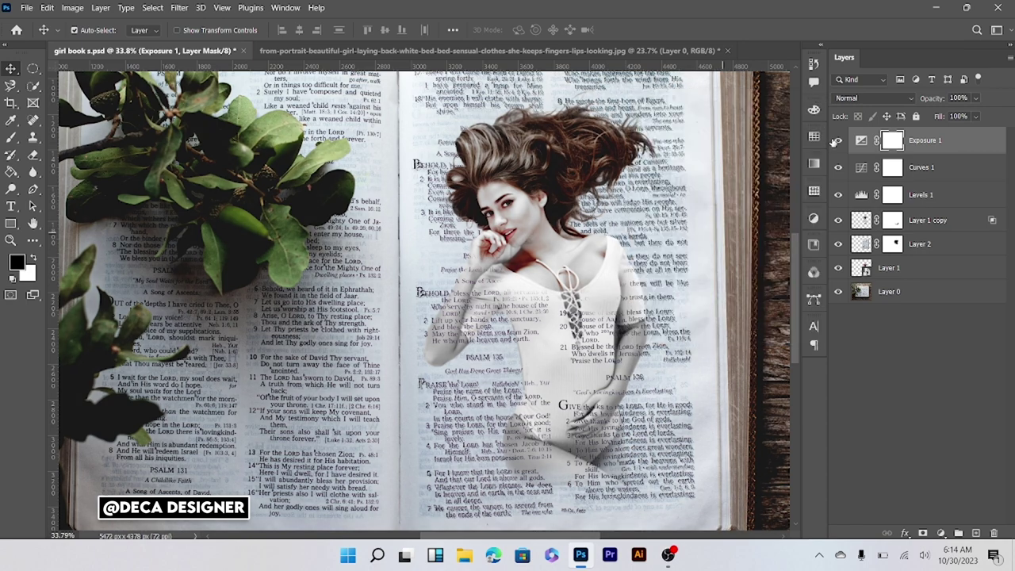
click(837, 141)
click(836, 142)
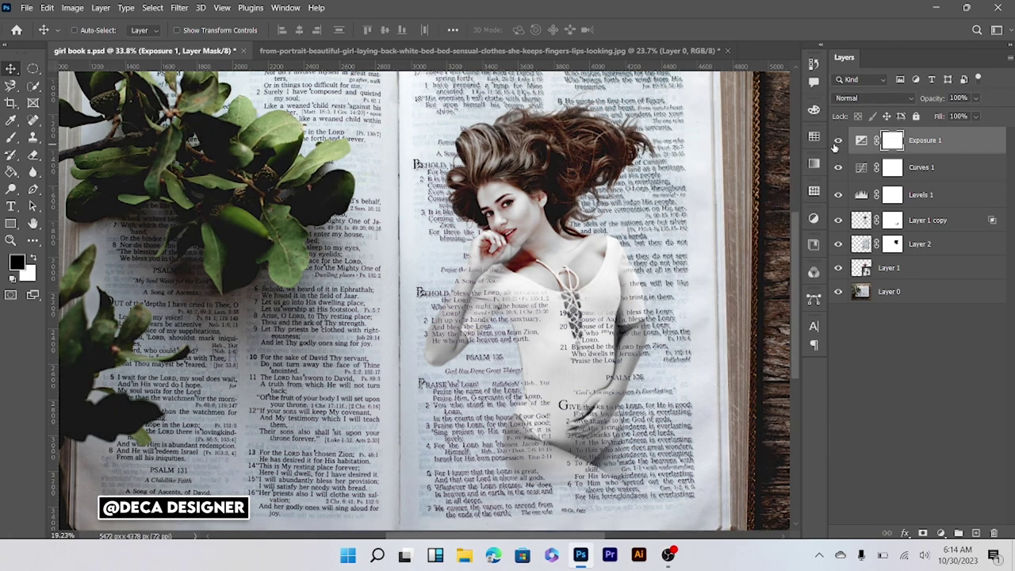
key(ctrl+0)
scroll(497, 295, up, 3)
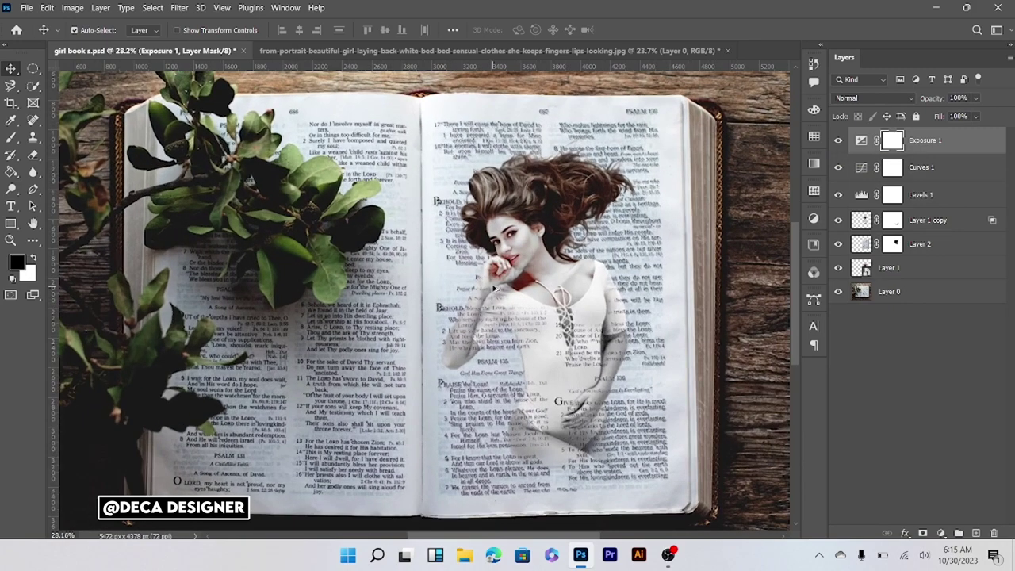
scroll(495, 288, up, 1)
scroll(504, 289, up, 1)
scroll(505, 287, down, 2)
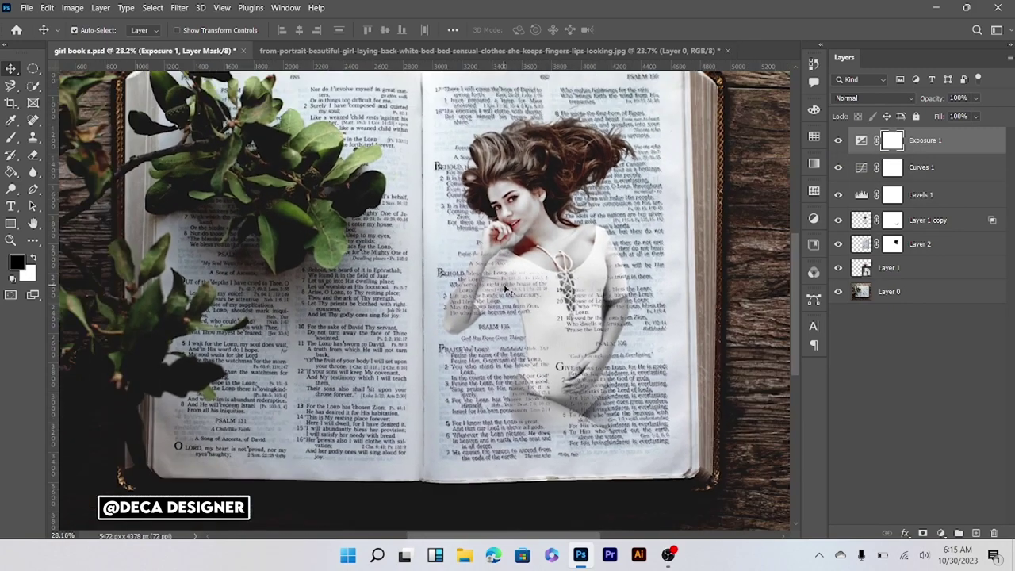
click(837, 141)
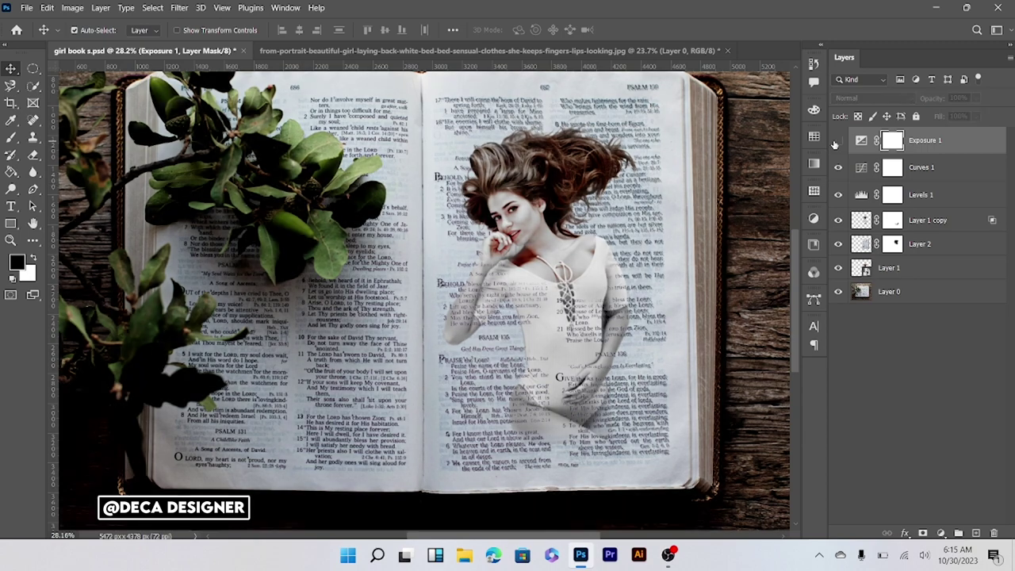
click(837, 168)
click(838, 198)
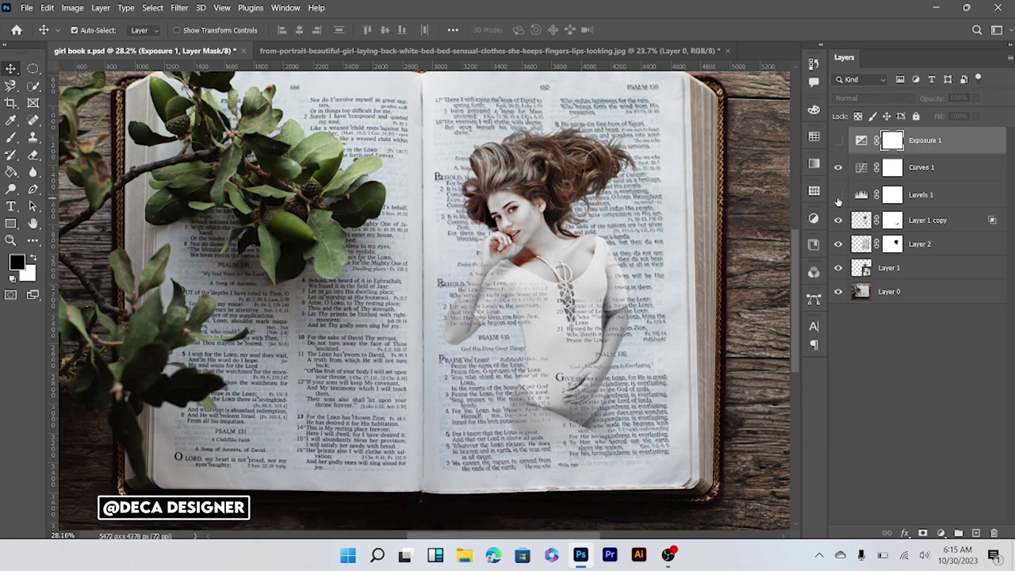
click(838, 196)
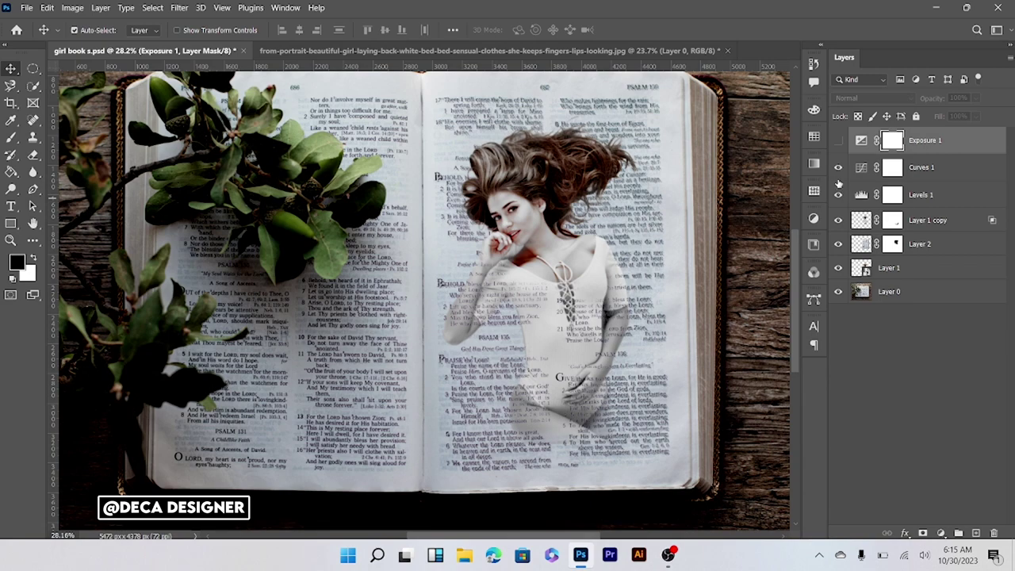
click(837, 141)
scroll(563, 155, up, 3)
click(927, 219)
click(858, 292)
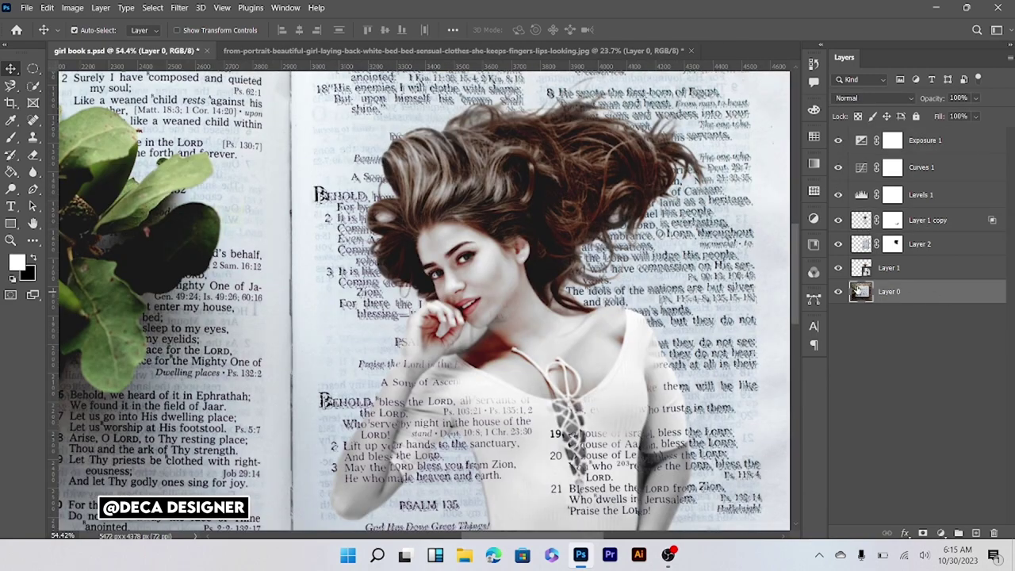
click(838, 292)
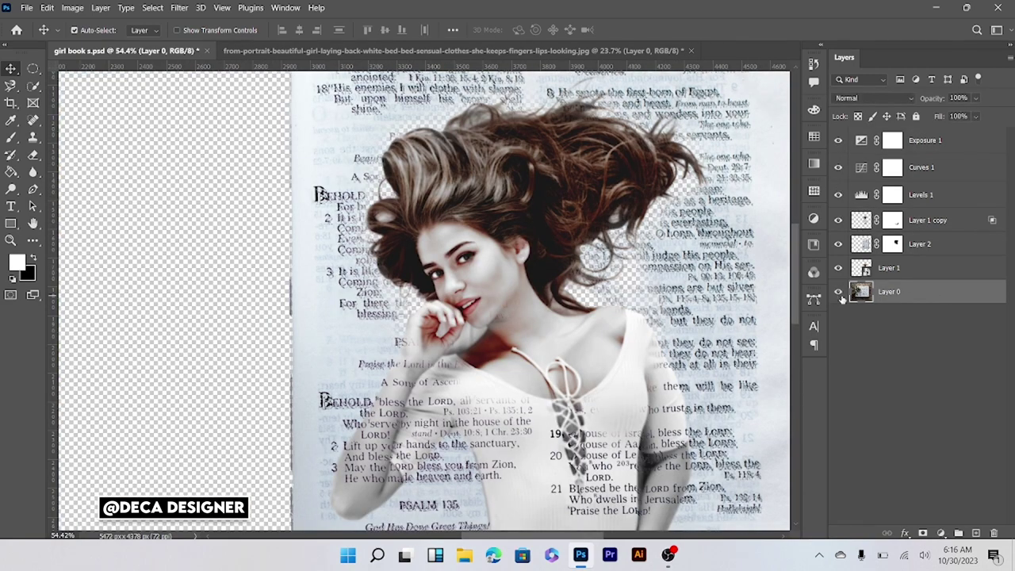
click(838, 292)
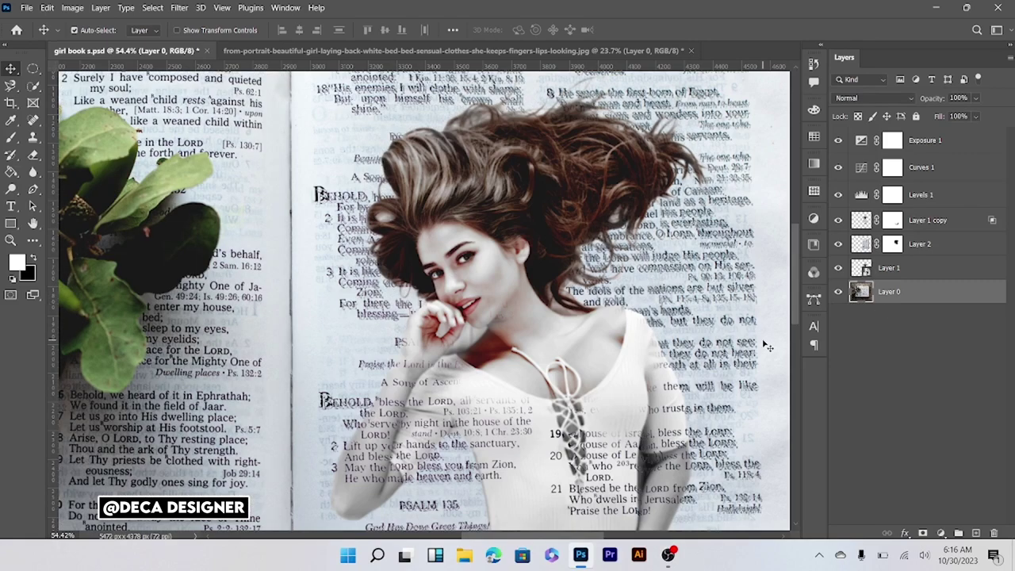
key(ctrl+0)
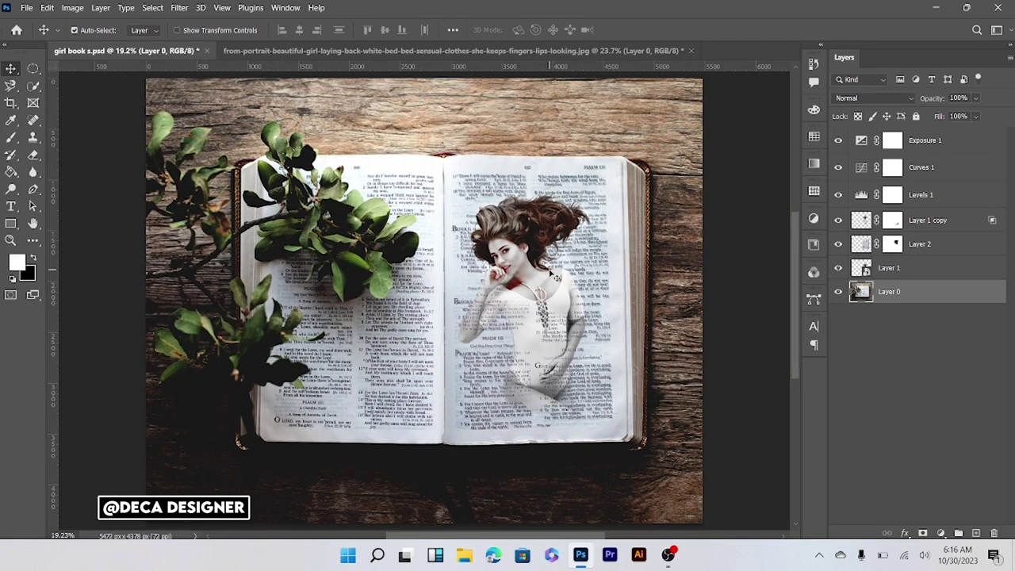
scroll(549, 271, up, 2)
scroll(549, 271, up, 1)
scroll(549, 271, up, 1)
scroll(549, 271, down, 1)
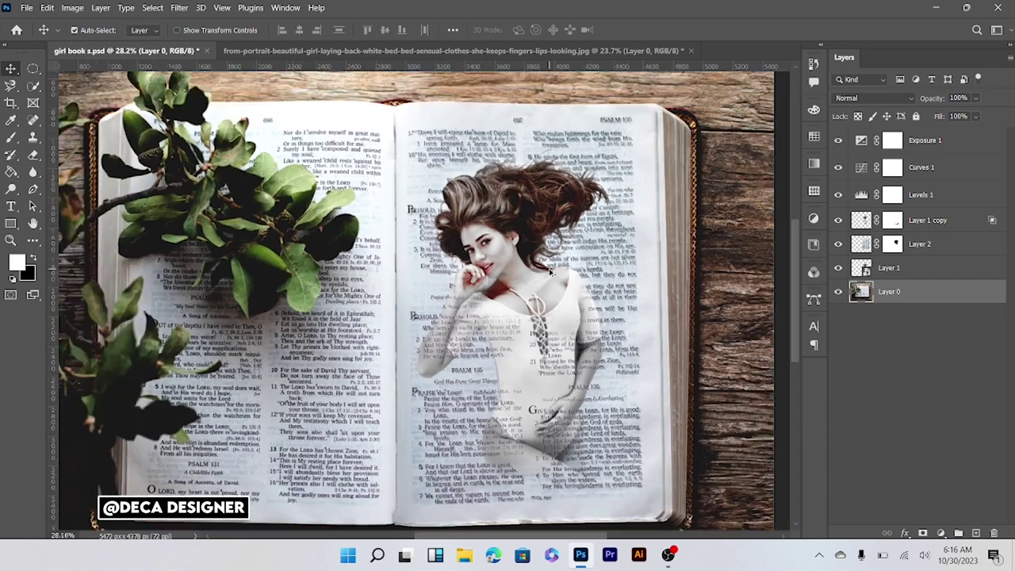
Create Selective Color 1 over Layer 0, shifting Blacks Cyan +3, Magenta +6, Yellow +4, Black +1.
click(941, 529)
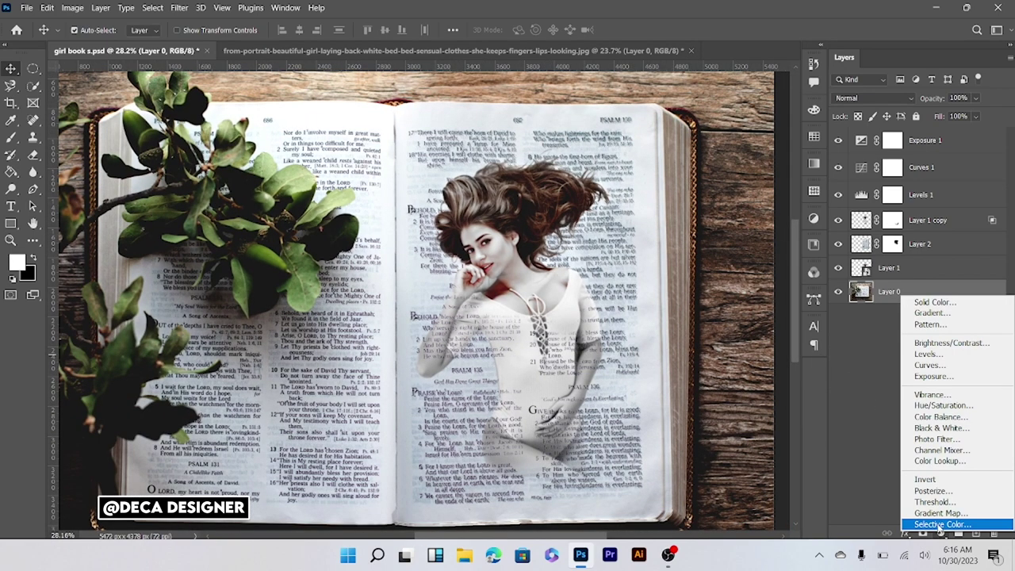
click(922, 547)
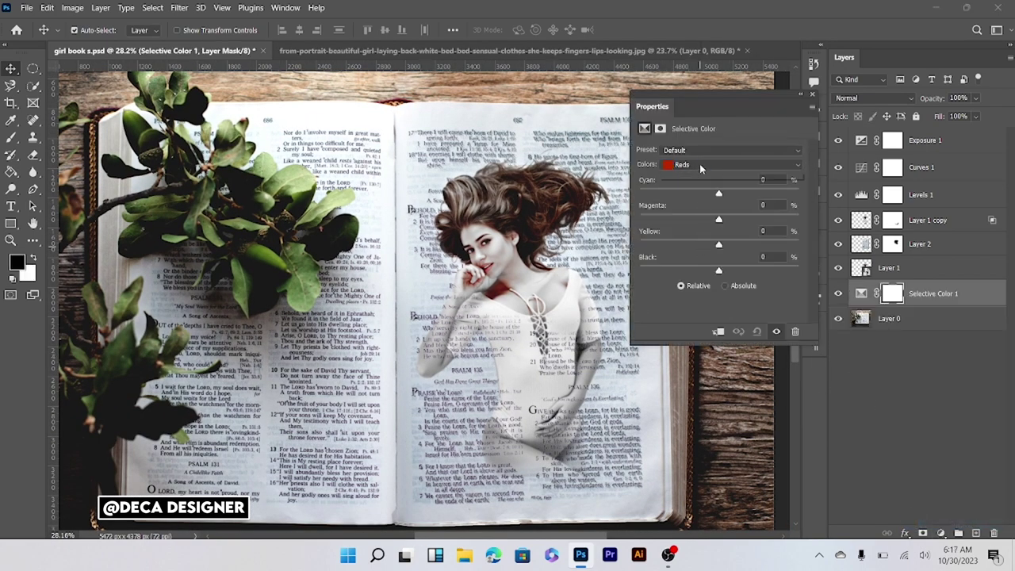
click(703, 165)
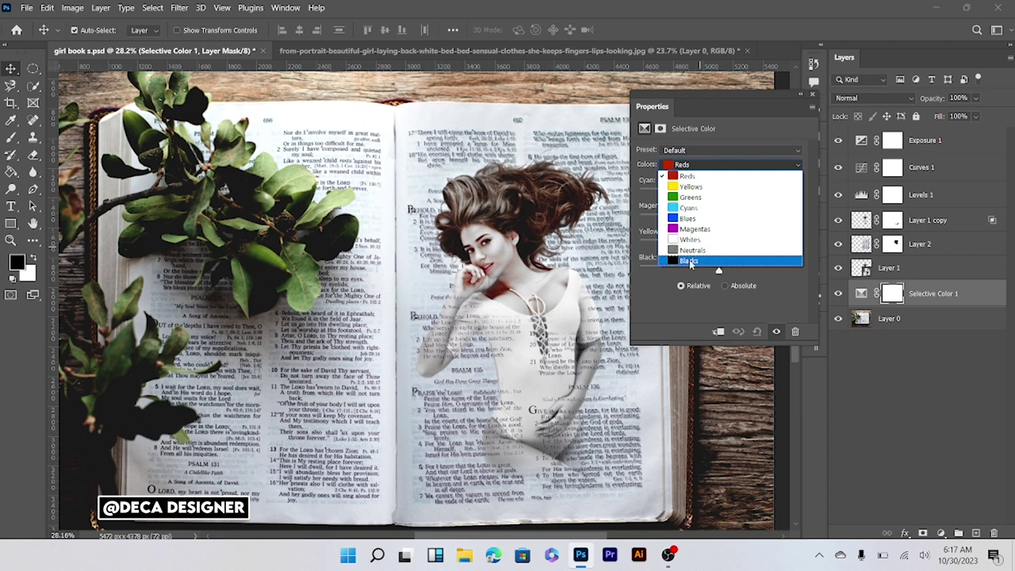
click(692, 261)
mouse_move(717, 195)
mouse_down()
mouse_move(752, 193)
mouse_move(721, 194)
mouse_move(723, 271)
mouse_up()
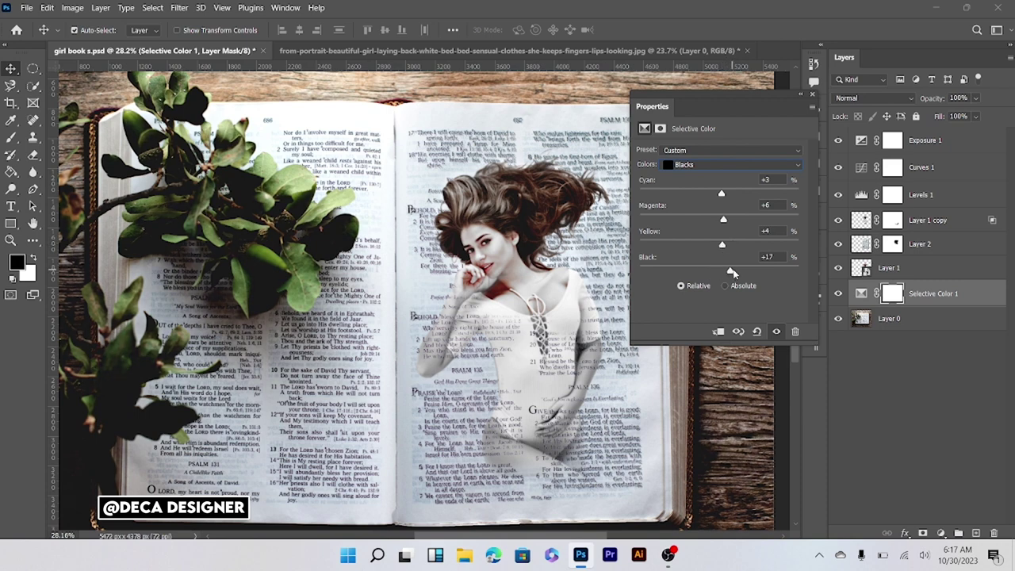
click(802, 97)
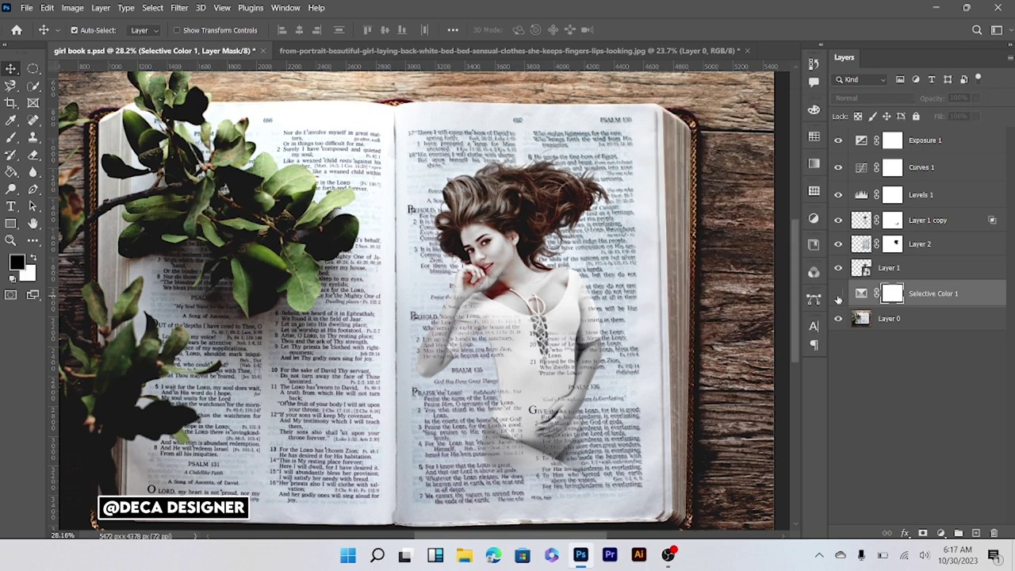
scroll(690, 300, down, 3)
scroll(673, 302, up, 3)
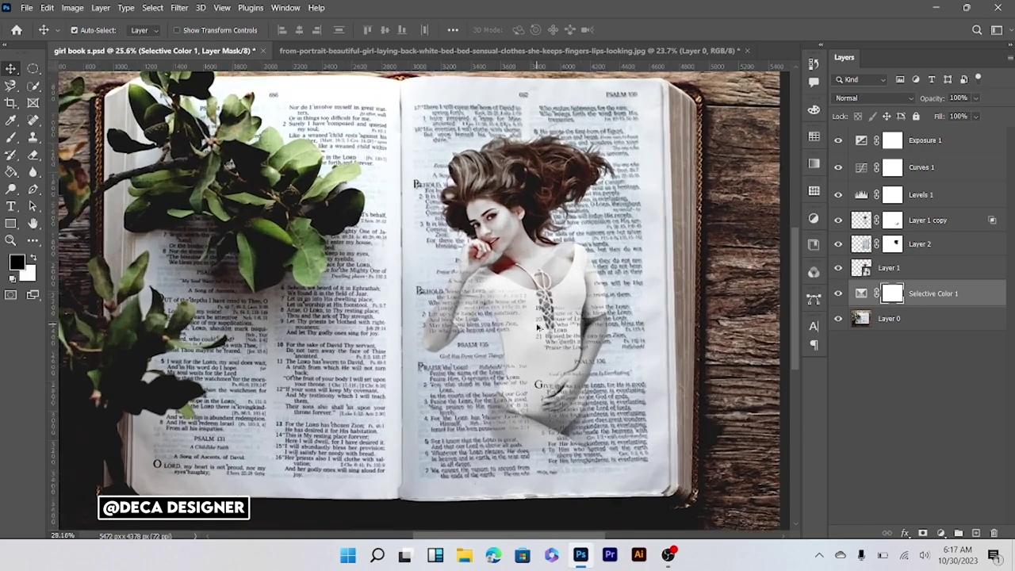
scroll(542, 330, up, 2)
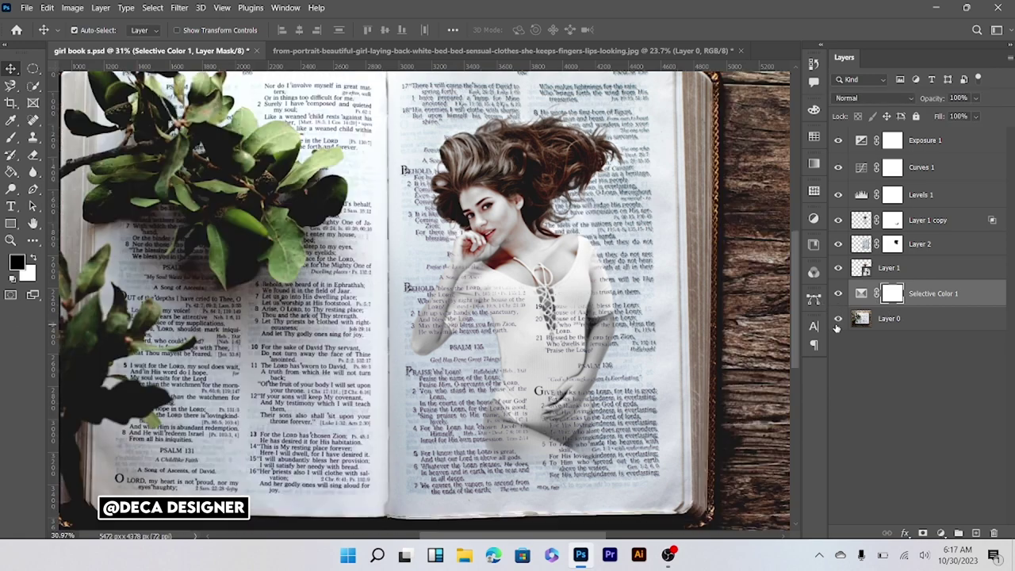
scroll(689, 307, down, 1)
scroll(688, 308, down, 2)
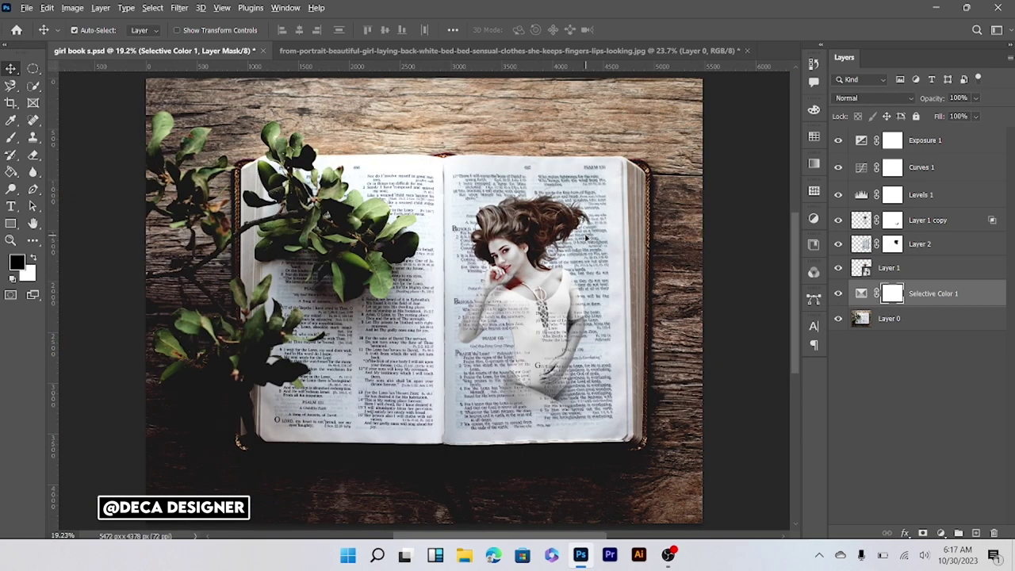
scroll(519, 295, up, 1)
scroll(519, 295, up, 1)
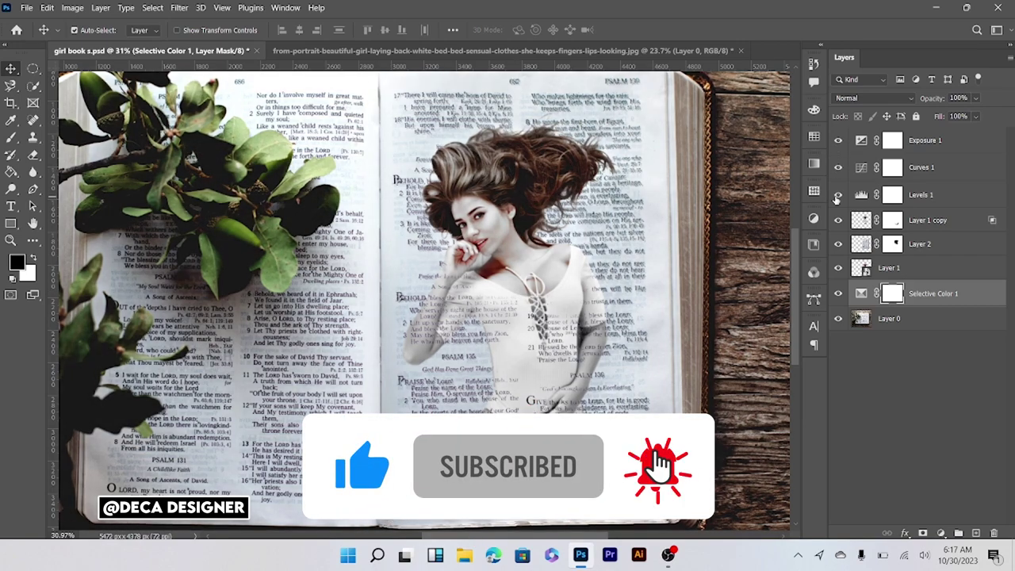
click(837, 195)
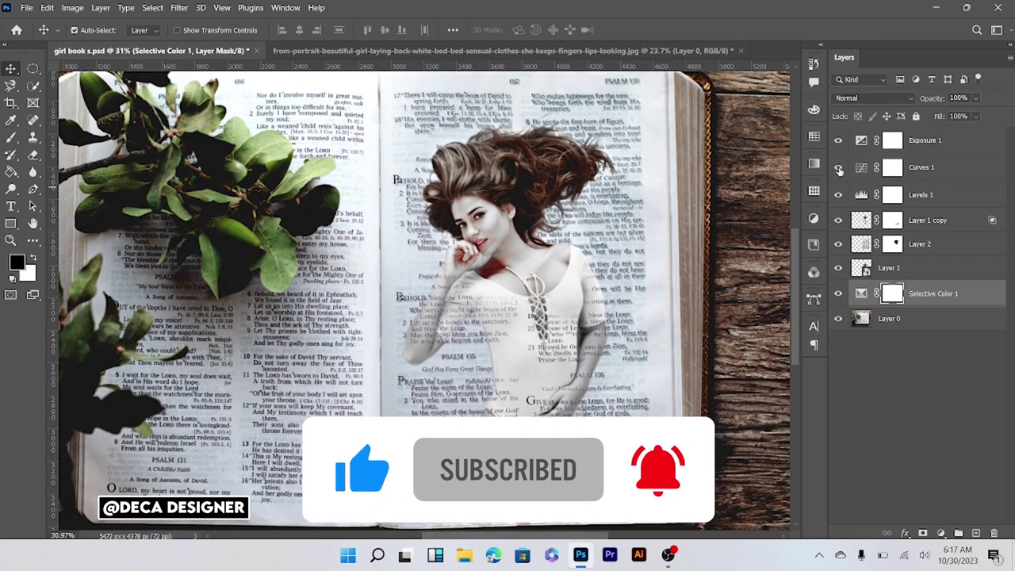
click(839, 141)
click(838, 140)
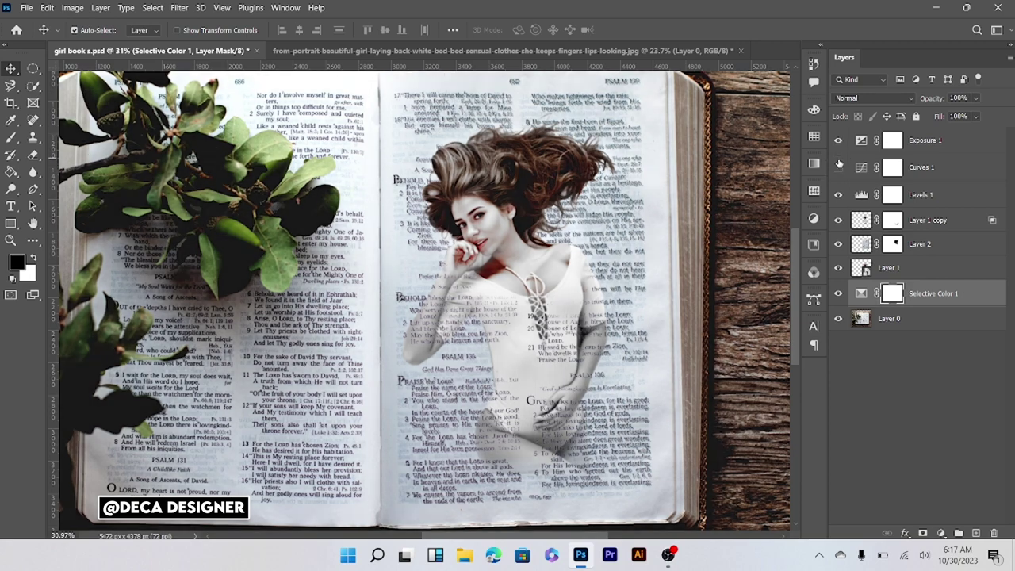
click(837, 195)
Lower Levels 1 opacity to 51%, then settle it at 68%.
click(943, 195)
drag(975, 97, 954, 117)
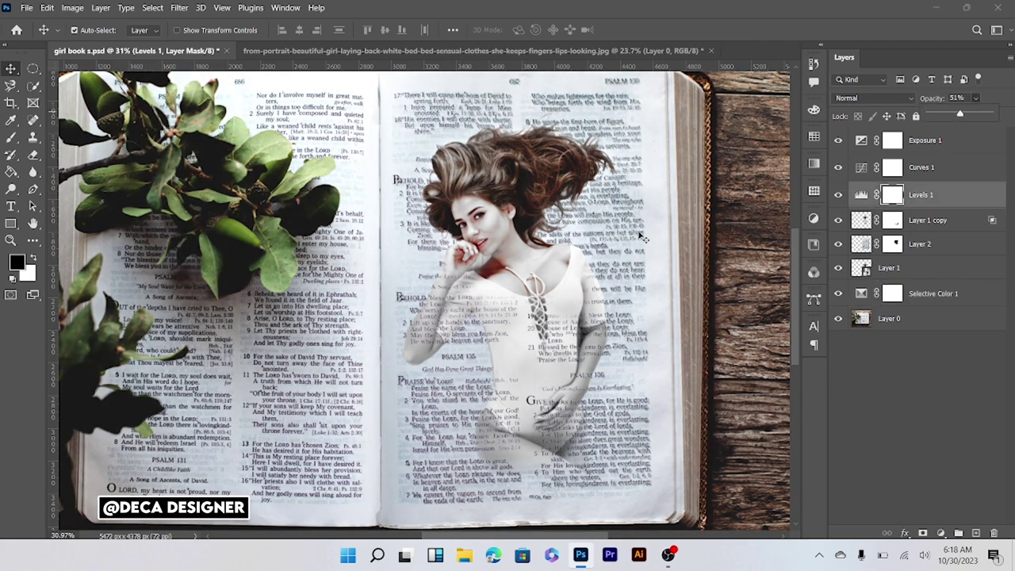
click(942, 407)
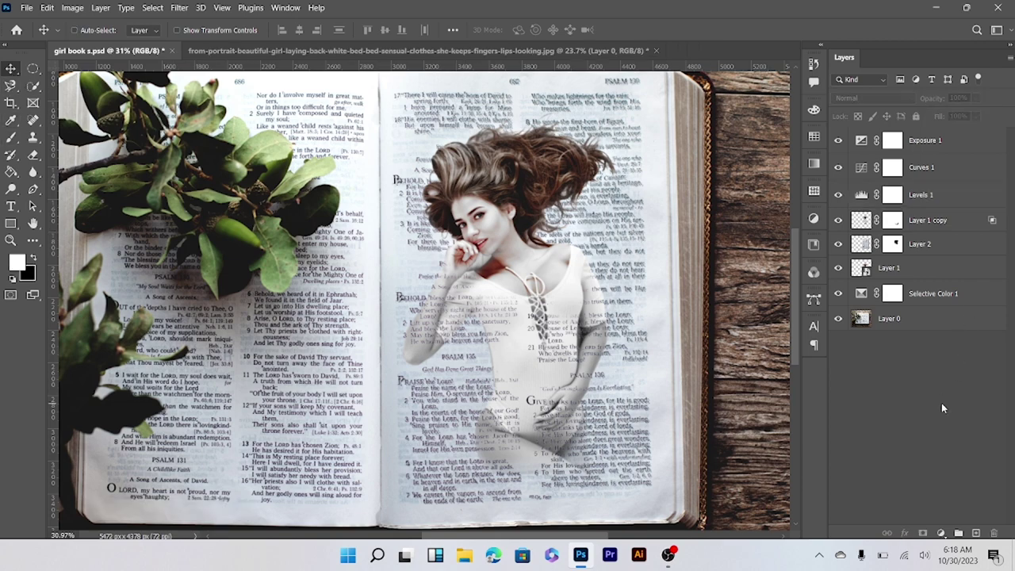
scroll(787, 422, down, 3)
scroll(498, 329, up, 2)
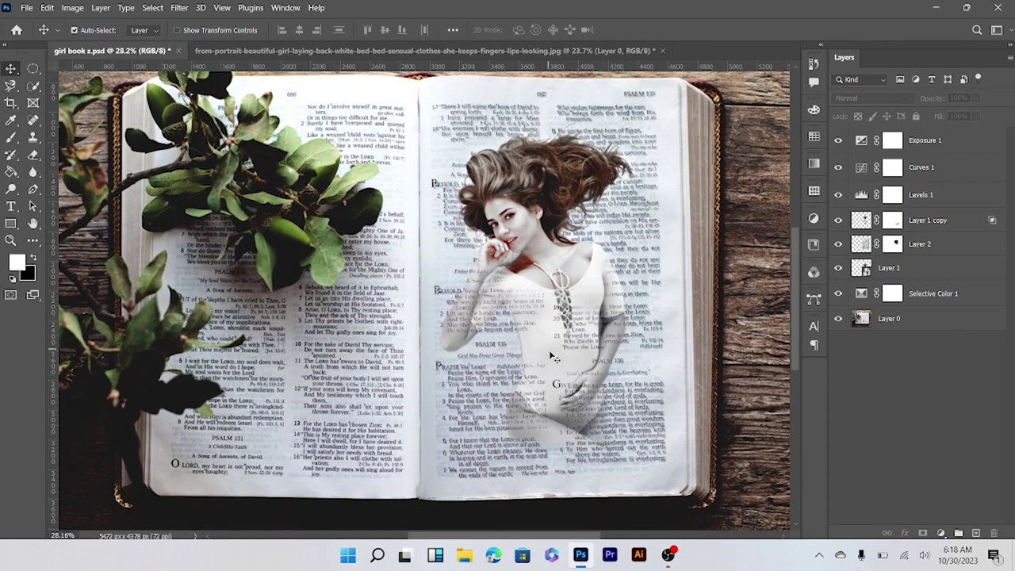
click(940, 196)
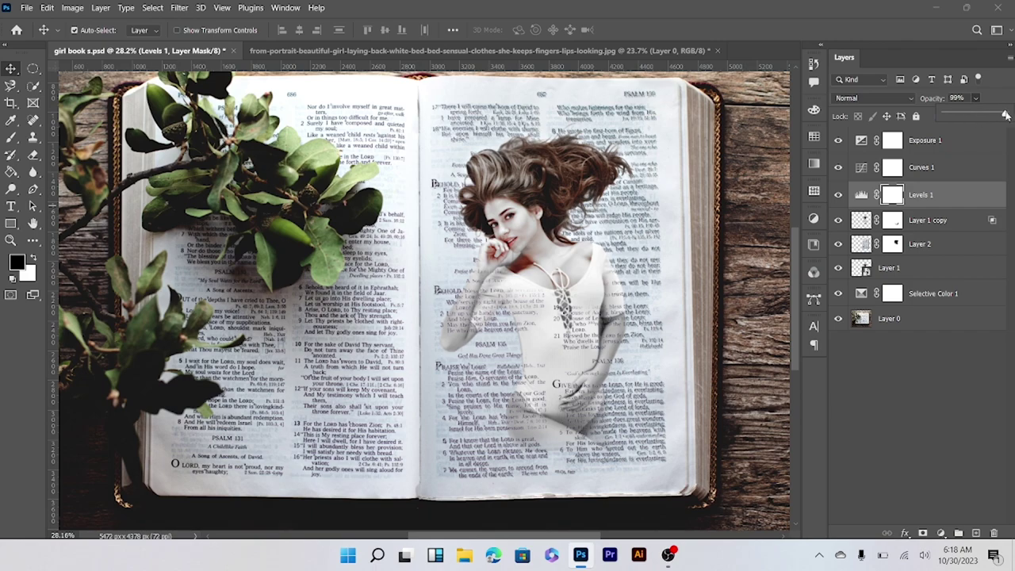
drag(1006, 116, 983, 121)
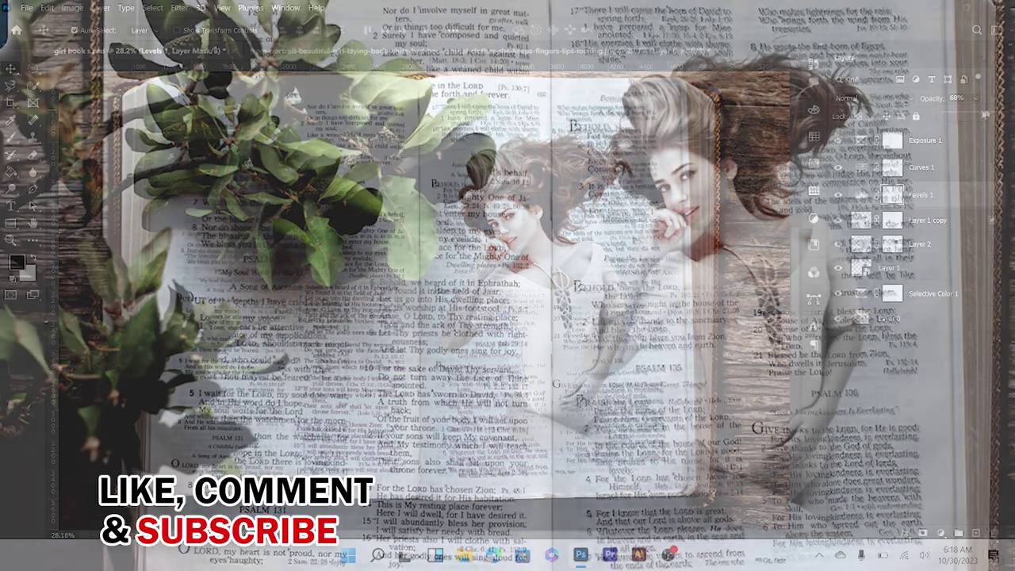